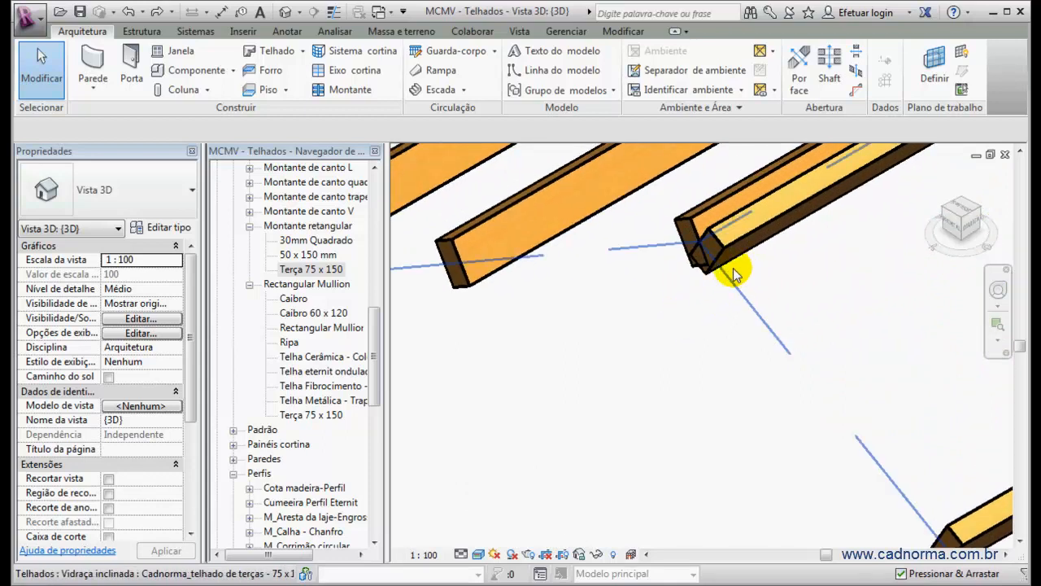
Inspect the ends of the two purlins meeting at the roof ridge
{"action": "left_click", "coordinate": [709, 260]}
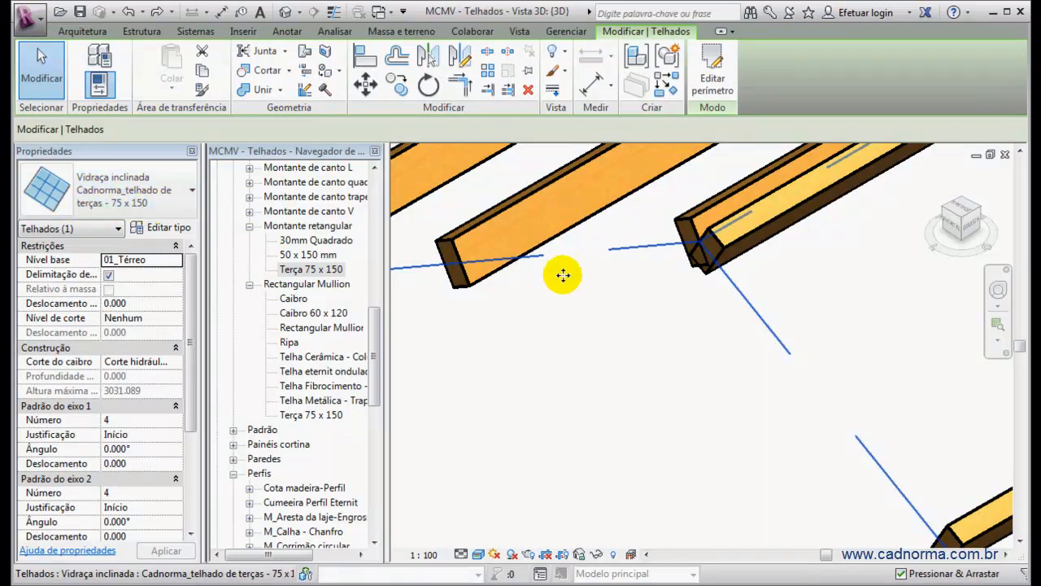
{"action": "scroll", "coordinate": [698, 260], "scroll_direction": "up", "scroll_amount": 2}
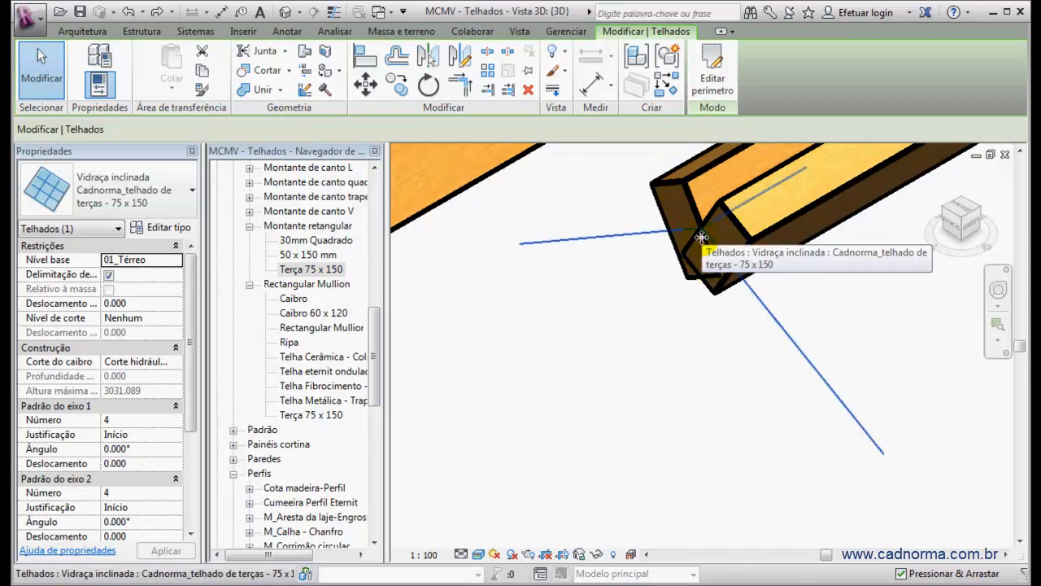
{"action": "scroll", "coordinate": [701, 237], "scroll_direction": "up", "scroll_amount": 1}
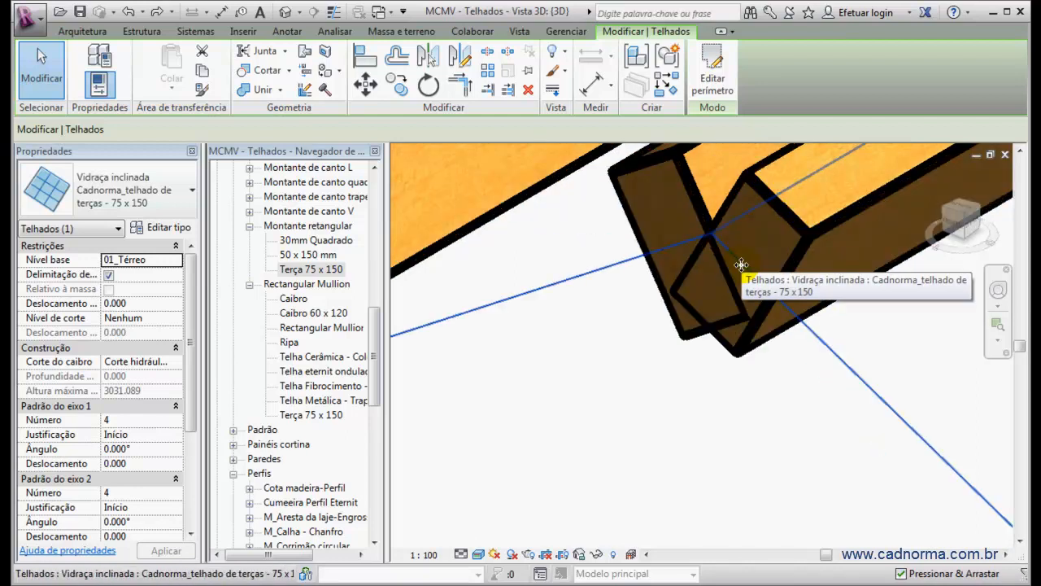
{"action": "key", "text": "Escape"}
{"action": "scroll", "coordinate": [741, 264], "scroll_direction": "down", "scroll_amount": 2}
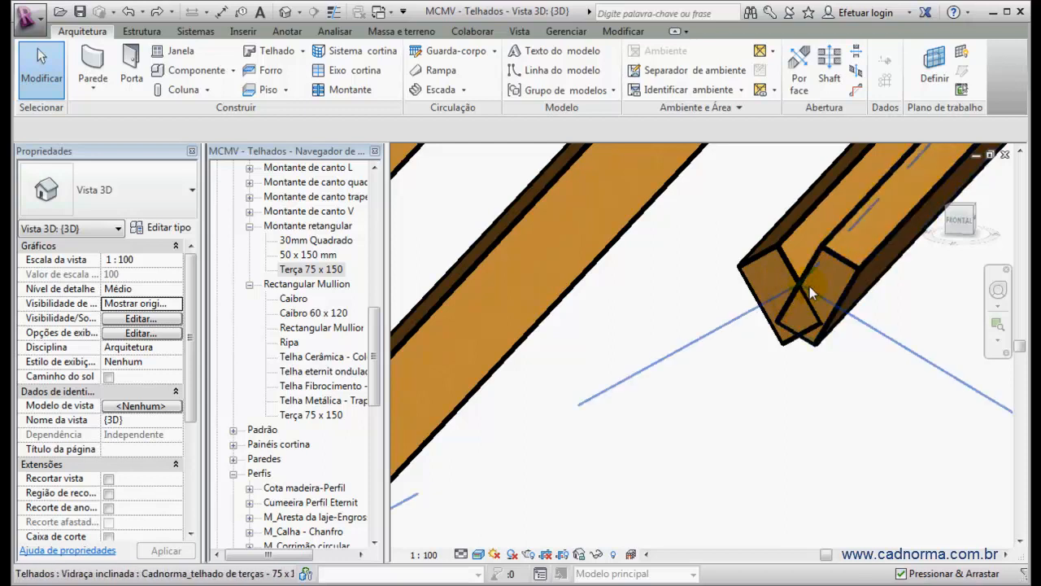
{"action": "key", "text": "Tab"}
{"action": "left_click", "coordinate": [817, 299]}
{"action": "middle_click_drag", "start_coordinate": [819, 297], "coordinate": [802, 353], "text": "shift"}
{"action": "left_click", "coordinate": [662, 205]}
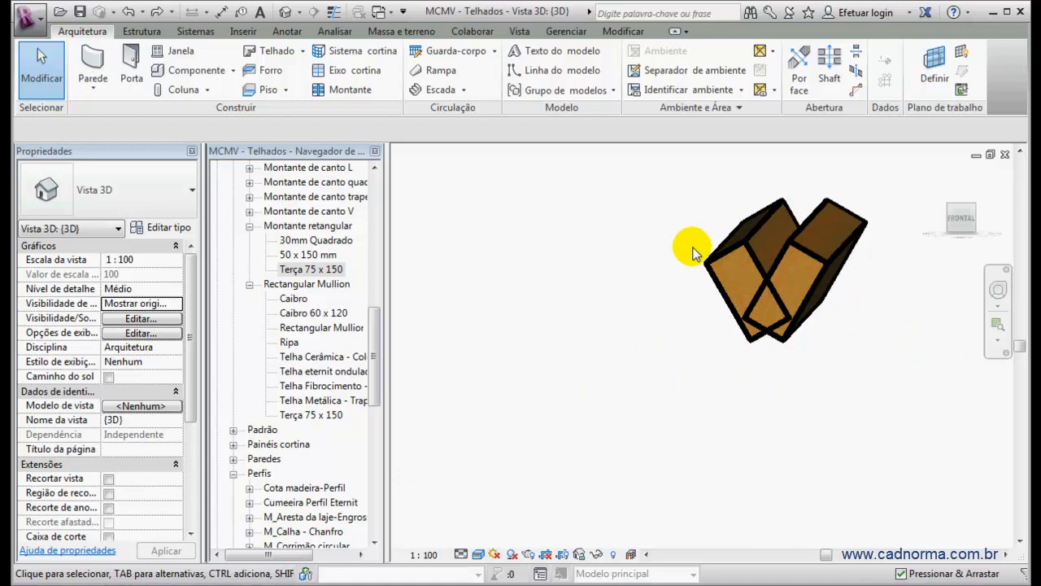
{"action": "scroll", "coordinate": [793, 320], "scroll_direction": "down", "scroll_amount": 3}
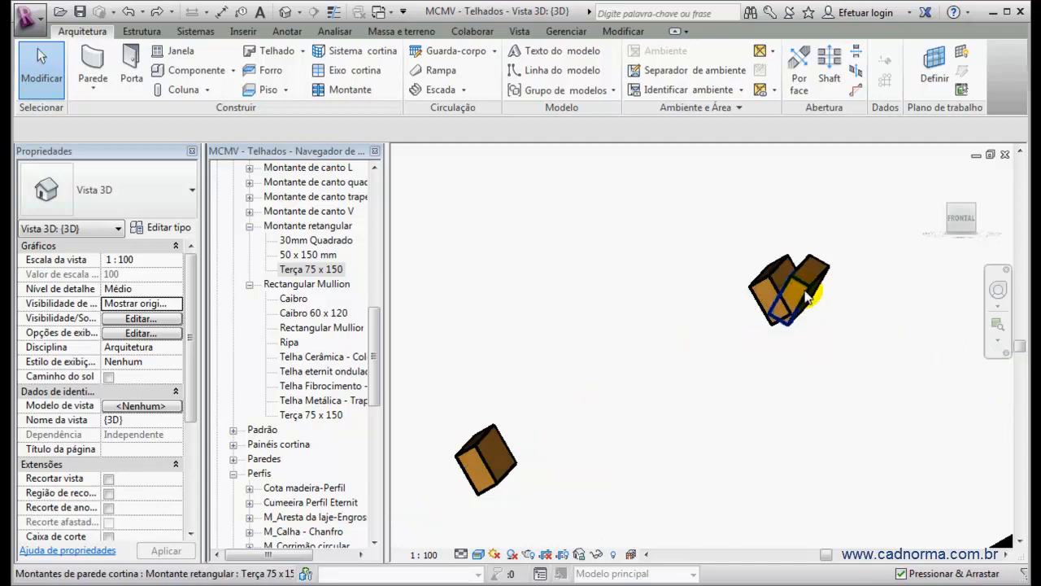
Set the offset (Deslocamento) of the Montante retangular type Terça 75 x 150 to 75 and apply it to the purlins
{"action": "left_click", "coordinate": [790, 296]}
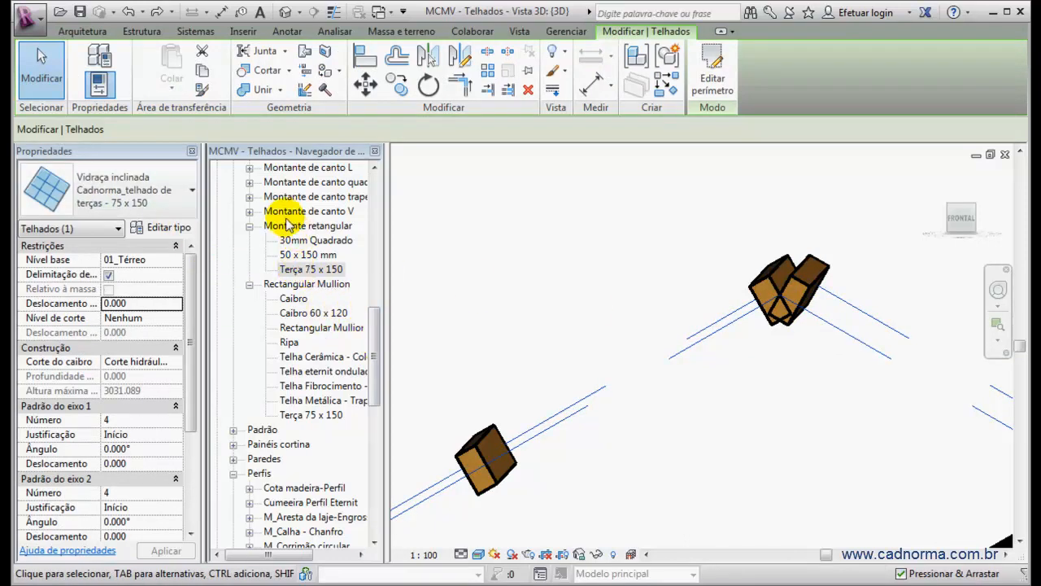
{"action": "left_click", "coordinate": [311, 268]}
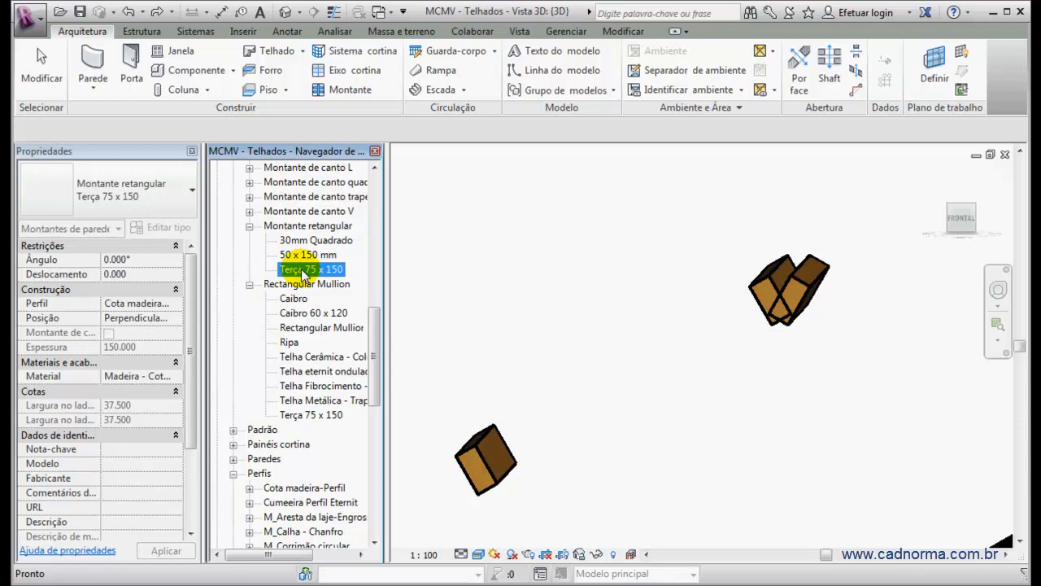
{"action": "double_click", "coordinate": [304, 274]}
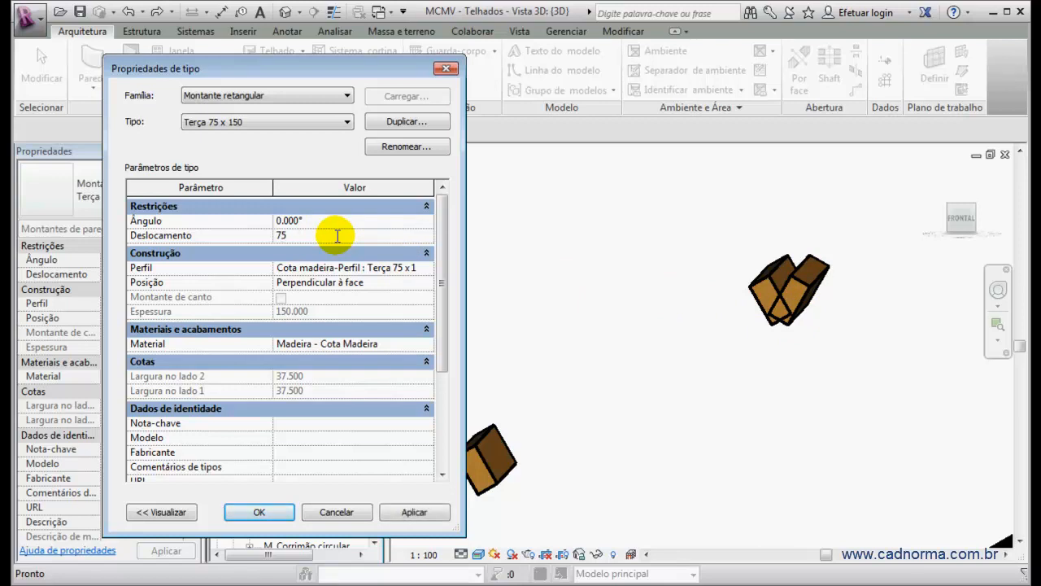
{"action": "left_click", "coordinate": [413, 512]}
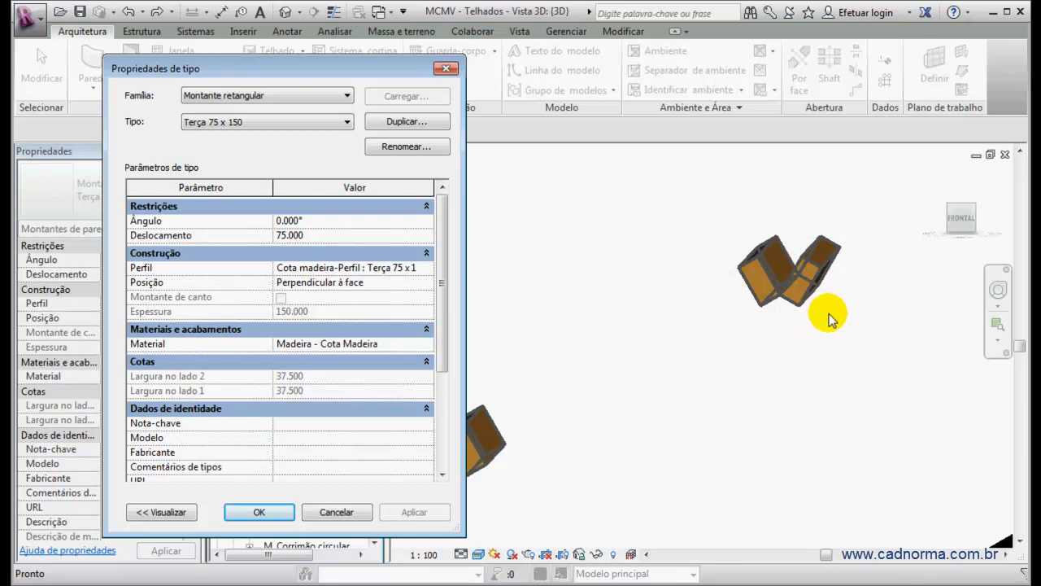
{"action": "left_click", "coordinate": [259, 512]}
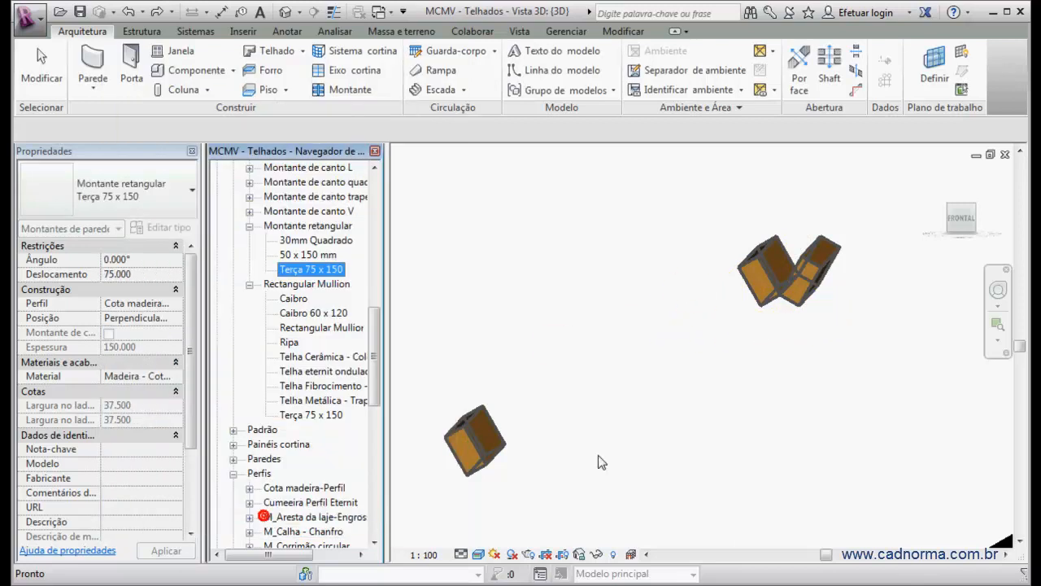
{"action": "left_click", "coordinate": [757, 322]}
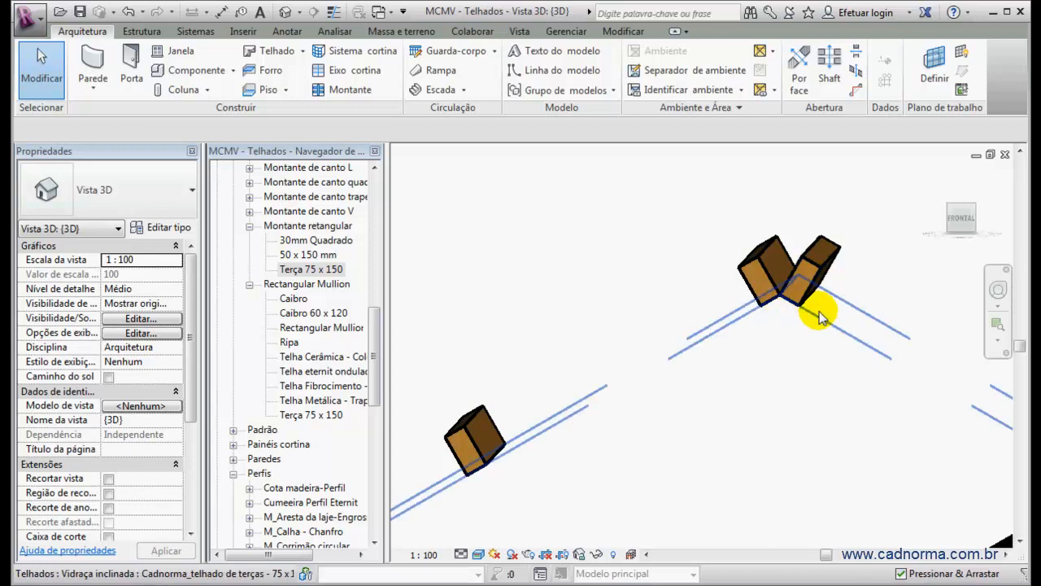
{"action": "left_click", "coordinate": [830, 248]}
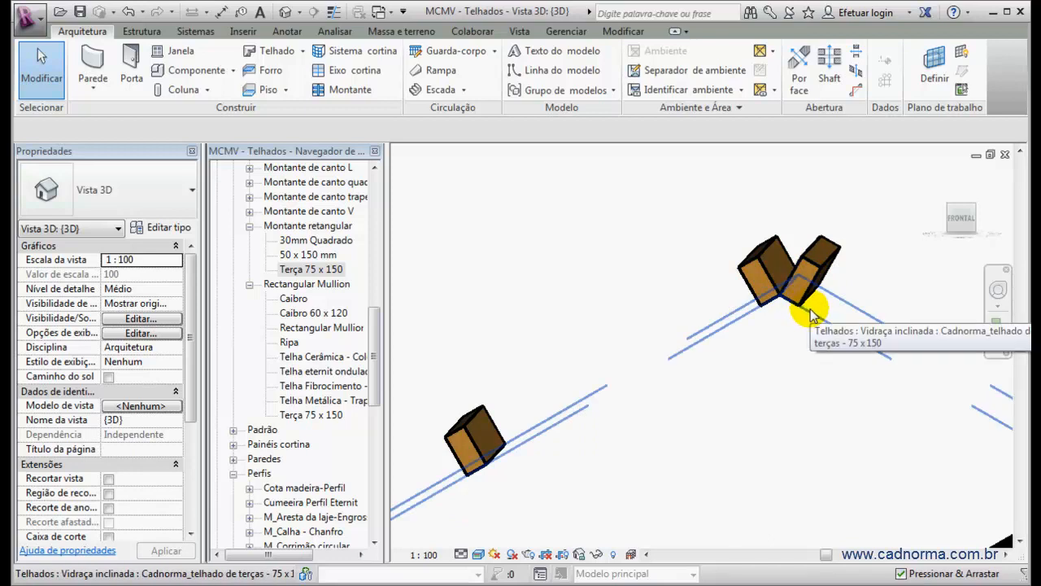
Change the sloped-glazing roof's type to Estrutura - Caibros and delete the grid lines no longer associated with the type
{"action": "scroll", "coordinate": [805, 309], "scroll_direction": "down", "scroll_amount": 5}
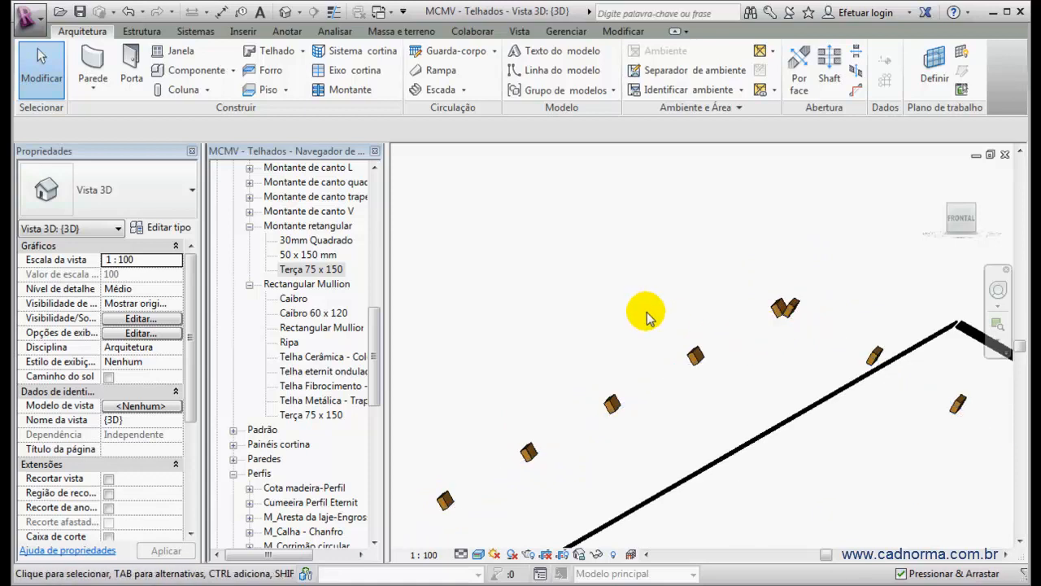
{"action": "middle_click_drag", "start_coordinate": [732, 309], "coordinate": [688, 335], "text": "shift"}
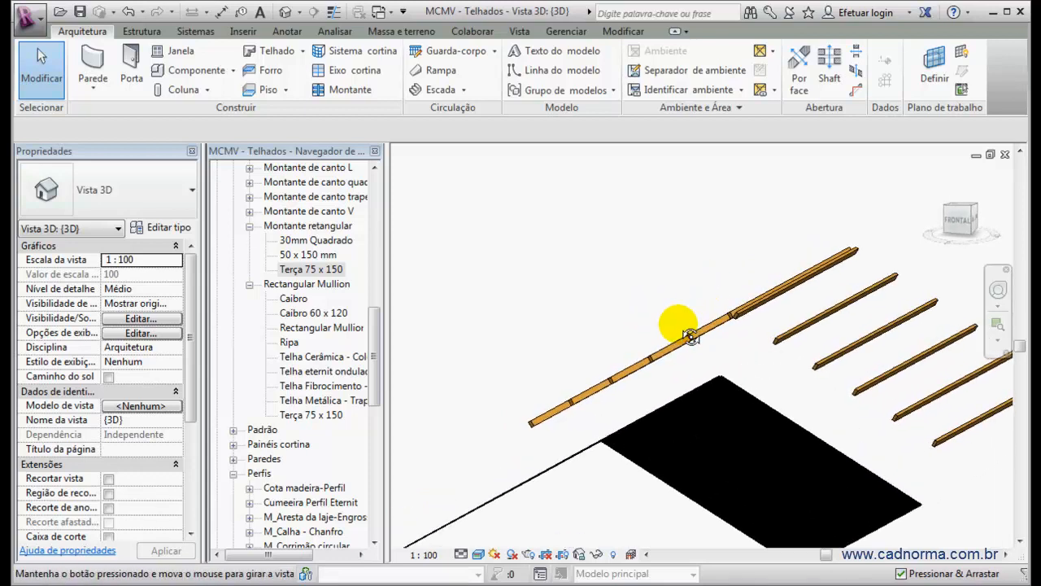
{"action": "left_click", "coordinate": [741, 316]}
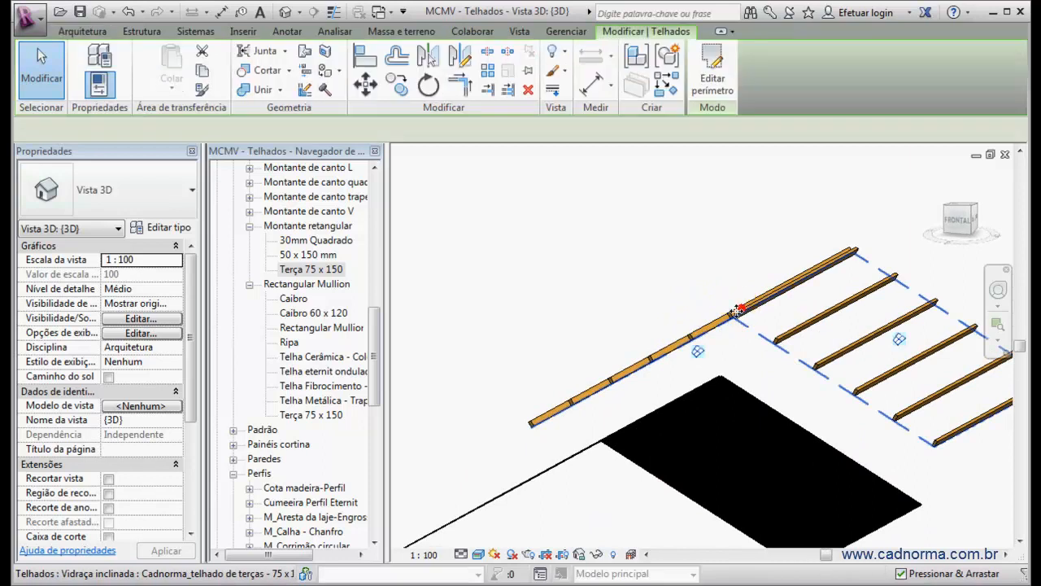
{"action": "left_click", "coordinate": [195, 192]}
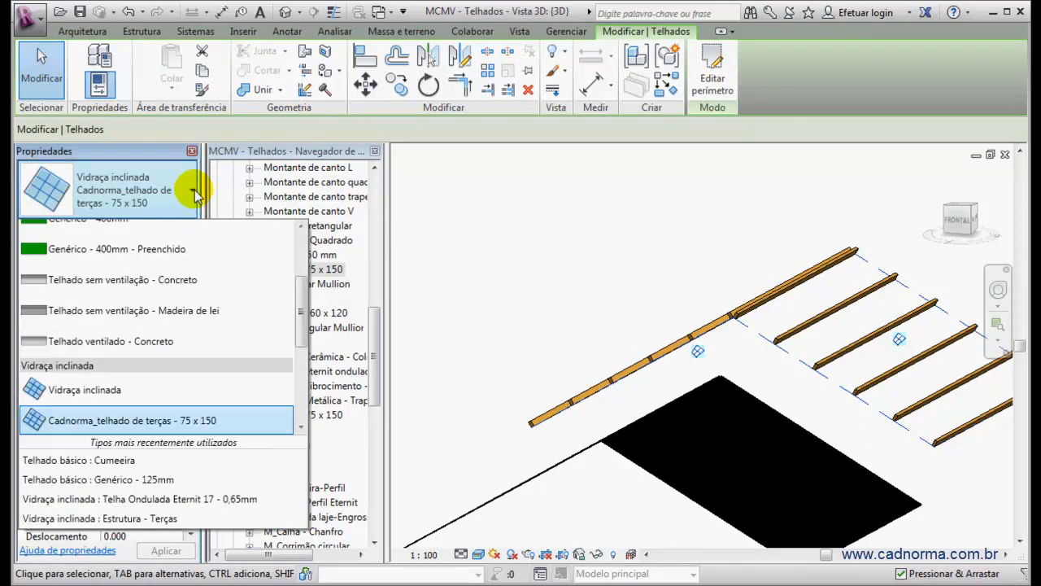
{"action": "left_click_drag", "start_coordinate": [301, 318], "coordinate": [297, 365]}
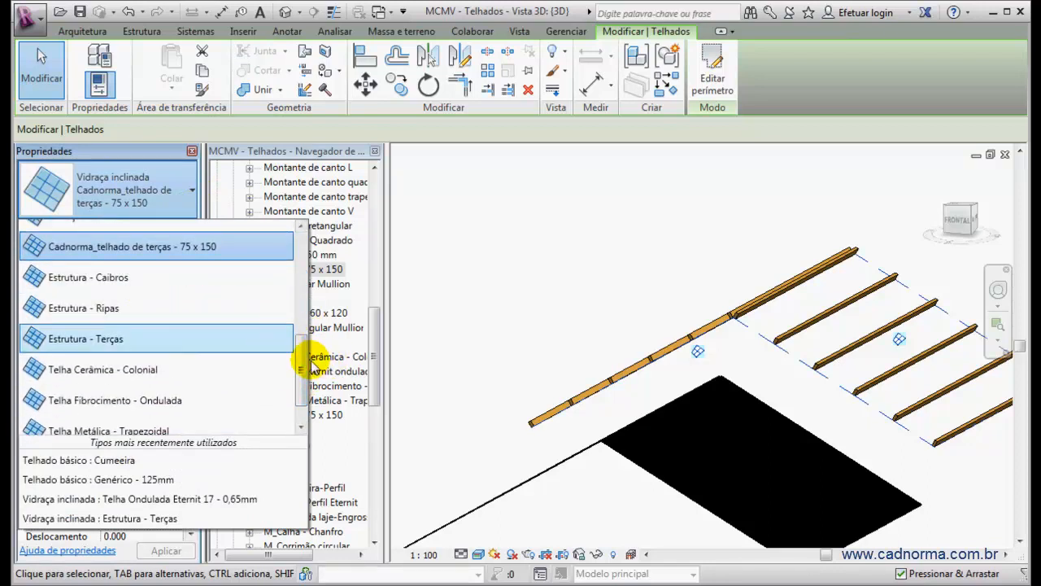
{"action": "left_click", "coordinate": [105, 286]}
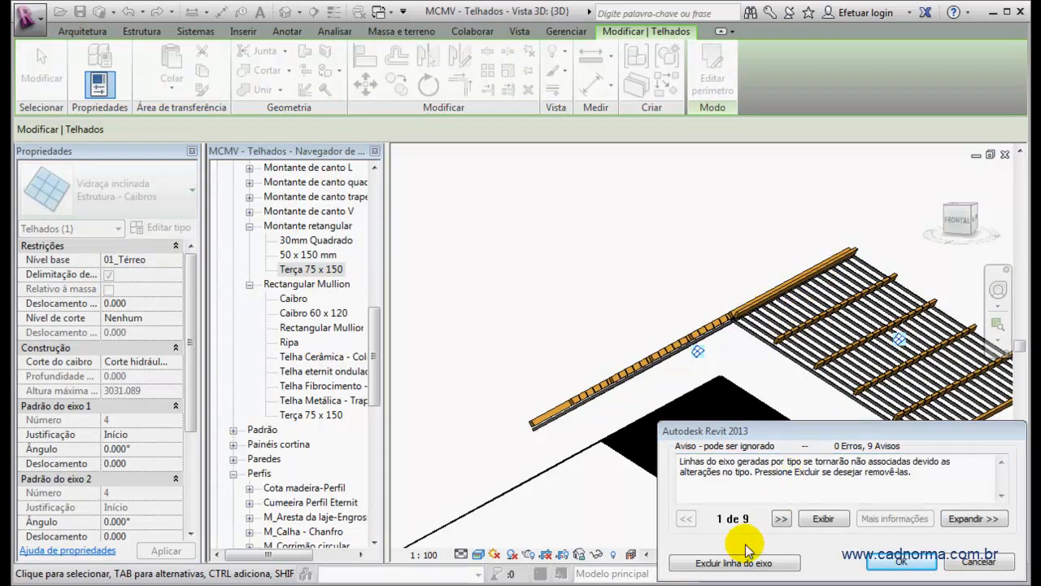
{"action": "left_click", "coordinate": [729, 563]}
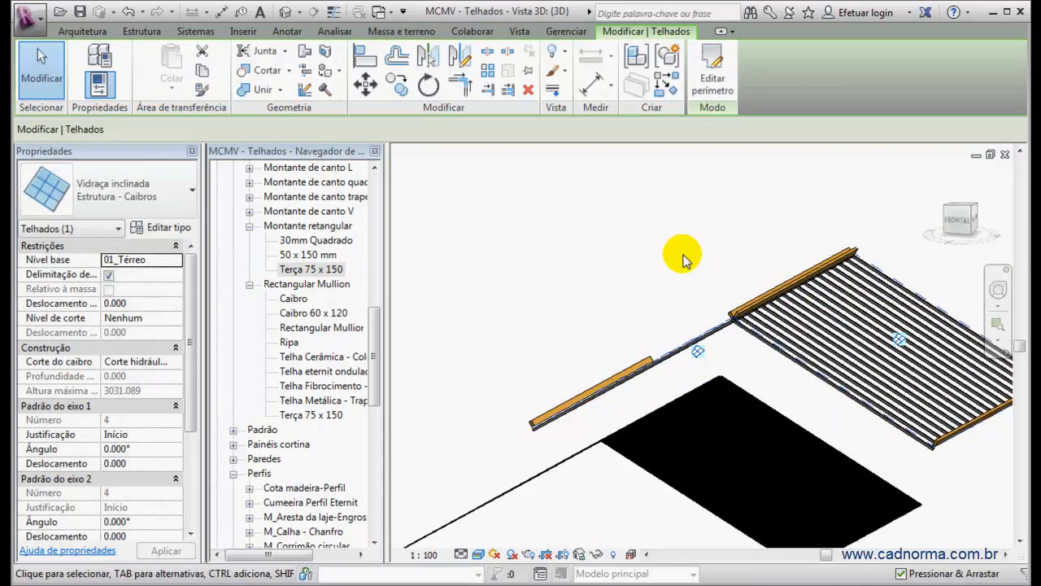
Turn on thin line display and examine how the rafters sit against the ridge purlins
{"action": "middle_click_drag", "start_coordinate": [697, 302], "coordinate": [731, 332], "text": "shift"}
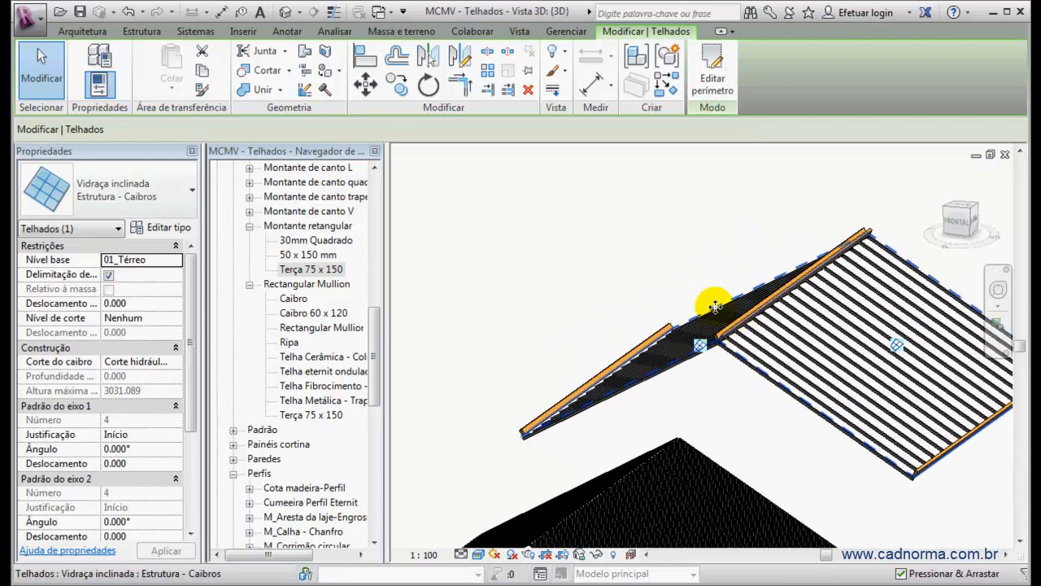
{"action": "scroll", "coordinate": [716, 302], "scroll_direction": "up", "scroll_amount": 3}
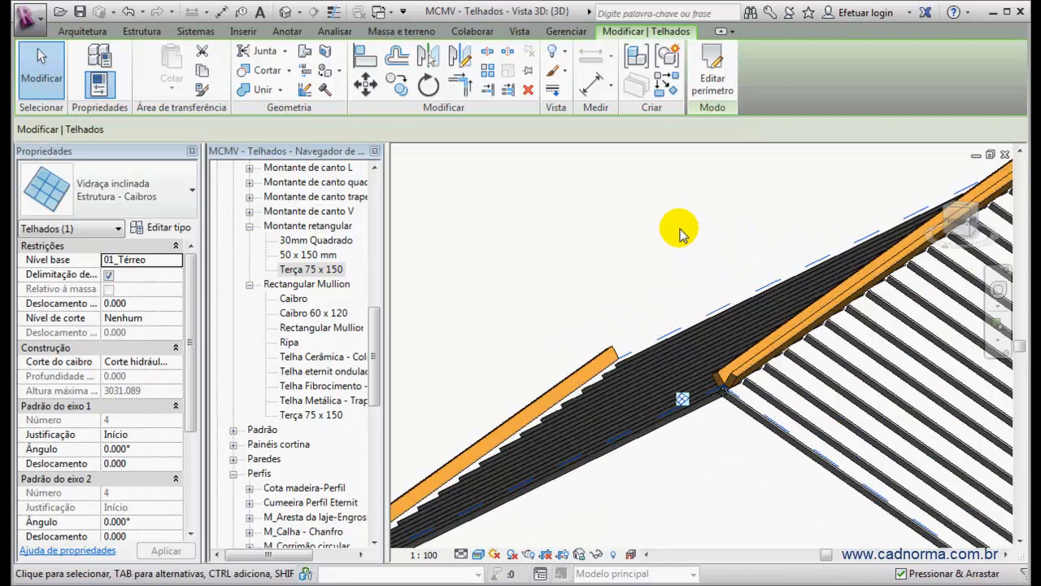
{"action": "middle_click_drag", "start_coordinate": [719, 388], "coordinate": [767, 380], "text": "shift"}
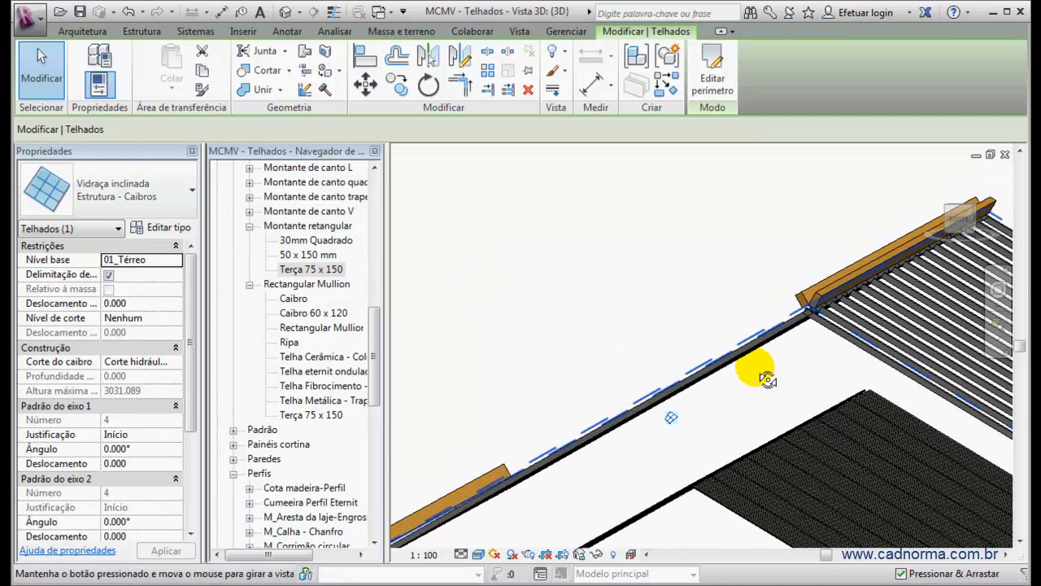
{"action": "scroll", "coordinate": [794, 328], "scroll_direction": "up", "scroll_amount": 2}
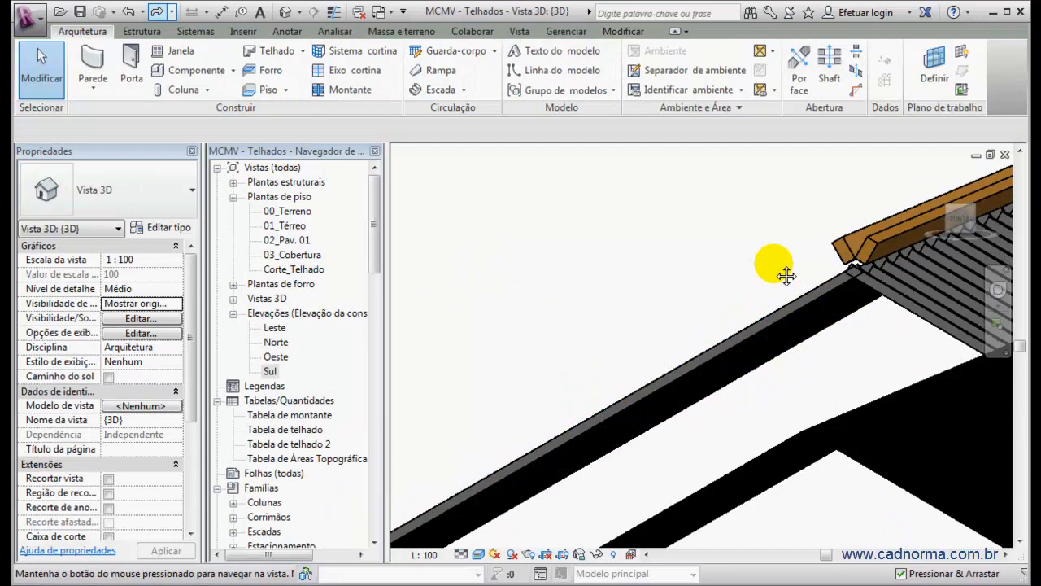
{"action": "middle_click_drag", "start_coordinate": [785, 275], "coordinate": [710, 298]}
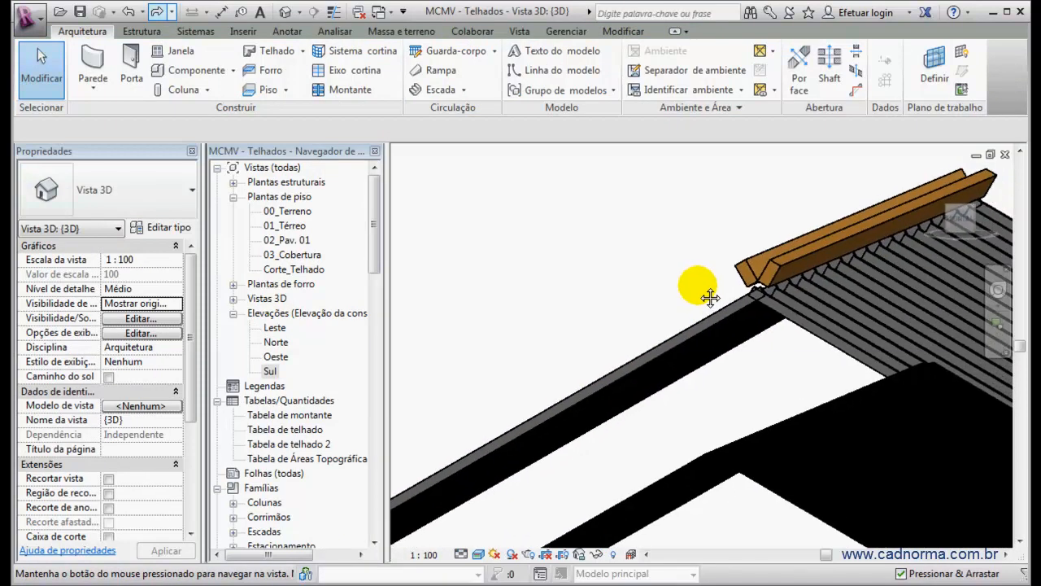
{"action": "scroll", "coordinate": [765, 297], "scroll_direction": "up", "scroll_amount": 4}
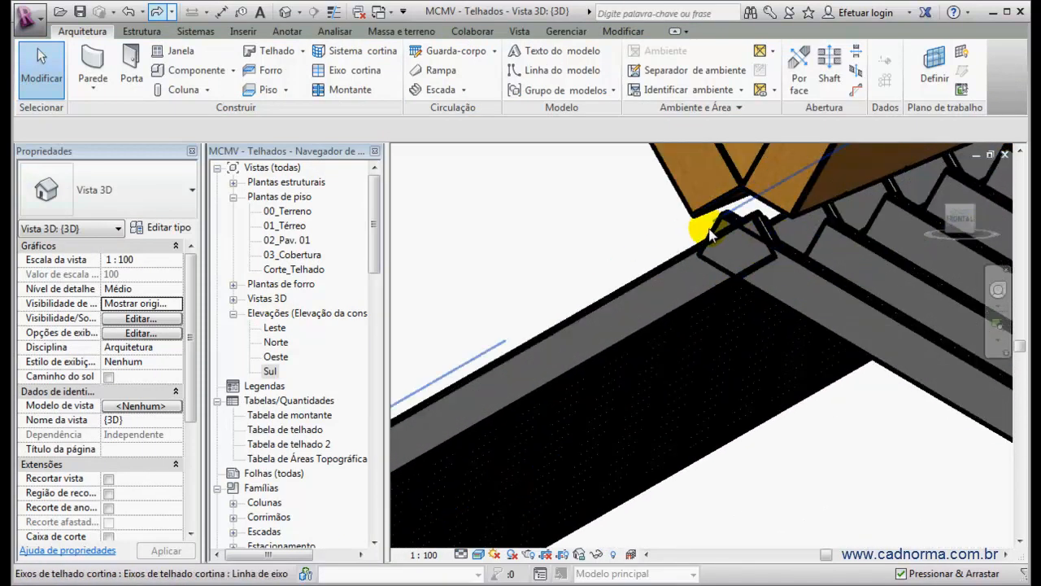
{"action": "left_click", "coordinate": [335, 14]}
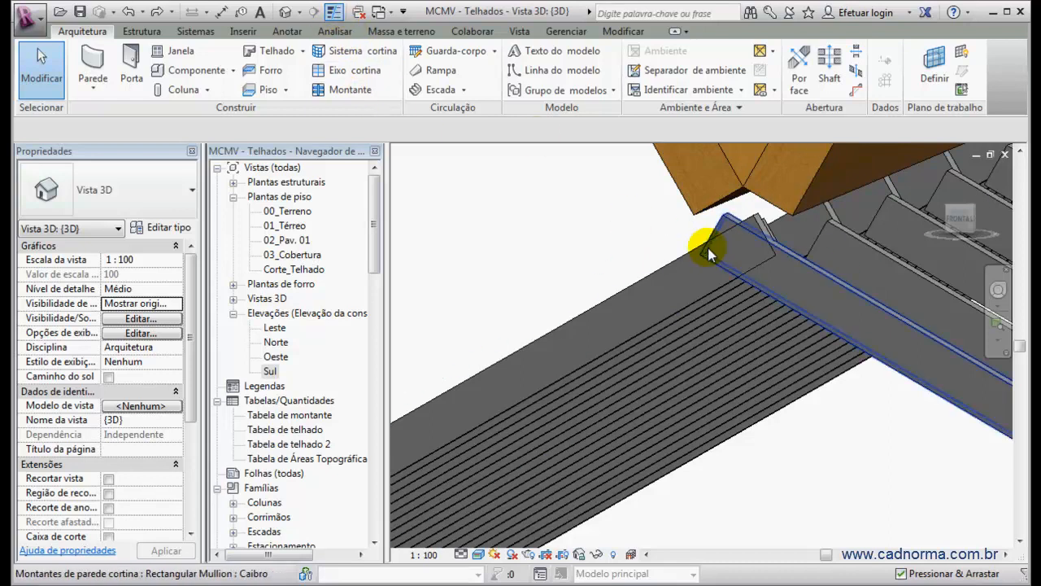
{"action": "middle_click_drag", "start_coordinate": [715, 272], "coordinate": [681, 277]}
{"action": "scroll", "coordinate": [688, 268], "scroll_direction": "down", "scroll_amount": 1}
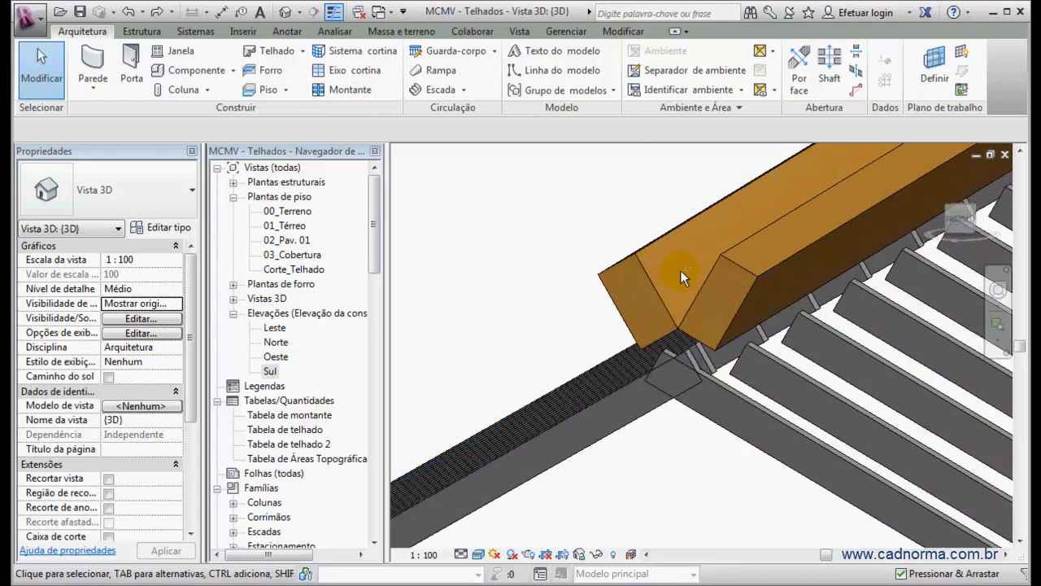
Set the offset (Deslocamento) of the Rectangular Mullion type Caibro to 30 and apply it to the rafters
{"action": "left_click", "coordinate": [671, 357]}
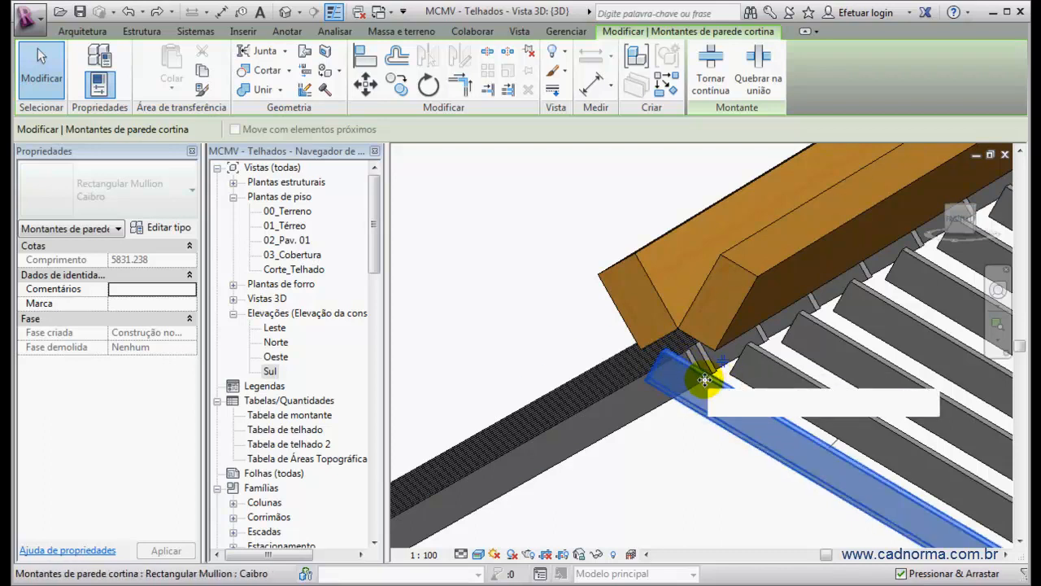
{"action": "left_click", "coordinate": [569, 338]}
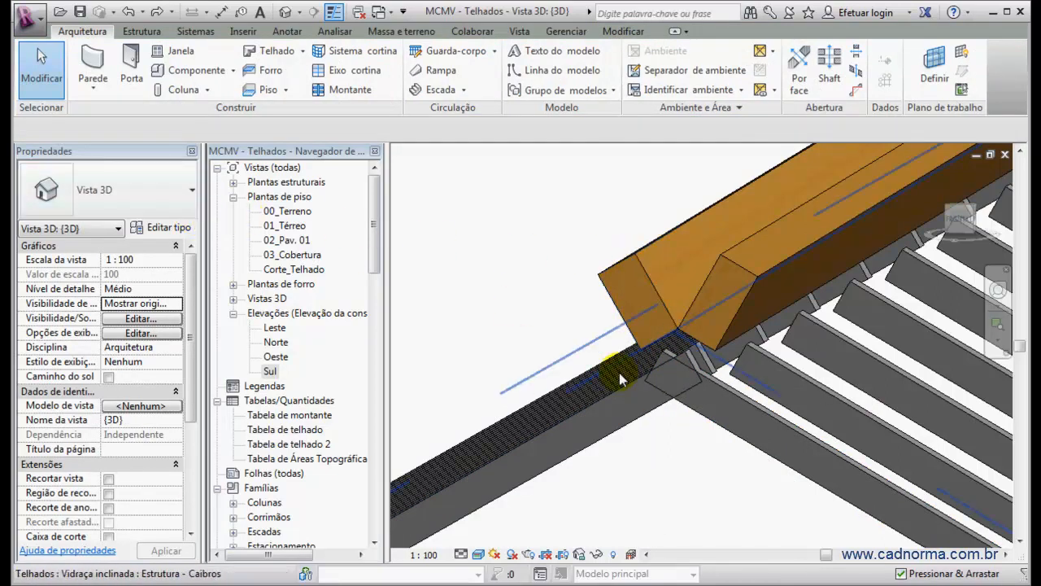
{"action": "left_click", "coordinate": [763, 415]}
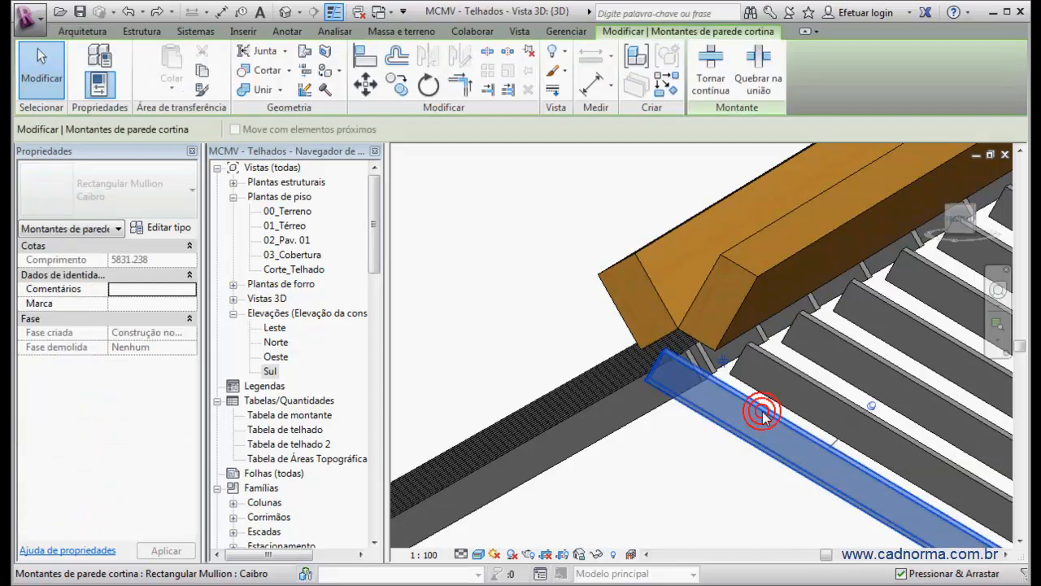
{"action": "left_click", "coordinate": [163, 229]}
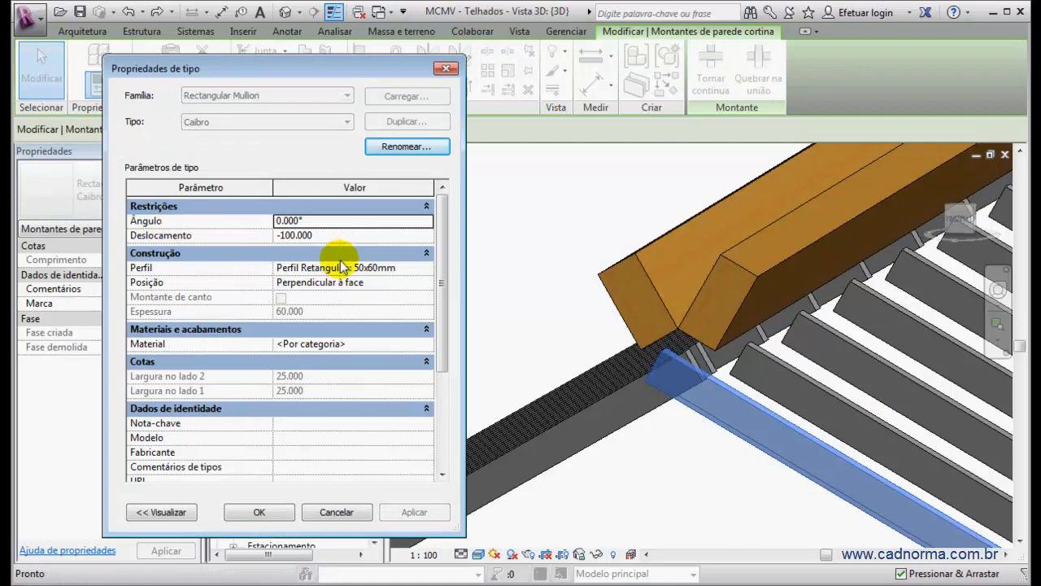
{"action": "left_click", "coordinate": [341, 235]}
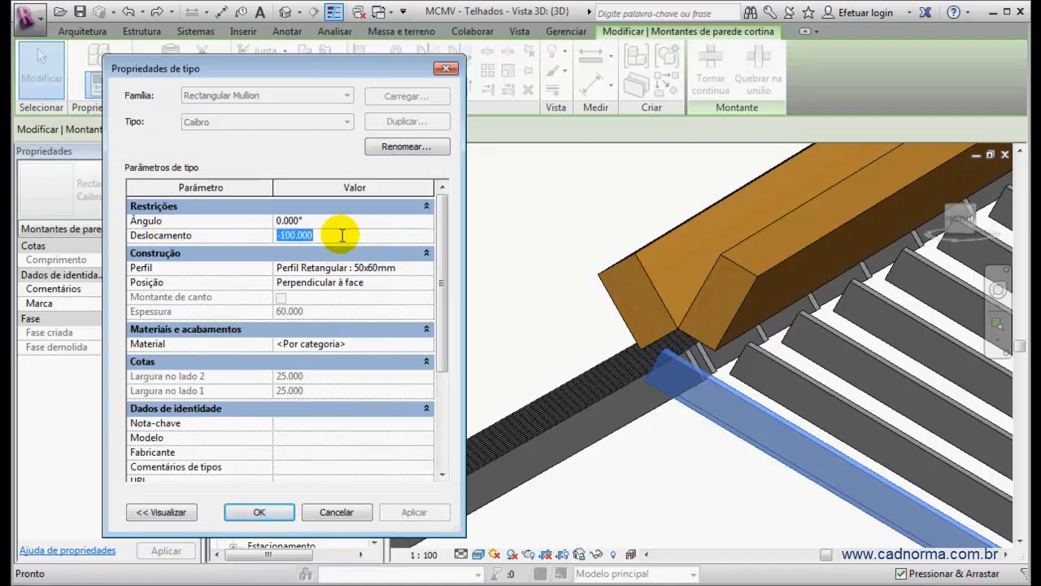
{"action": "type", "text": "30"}
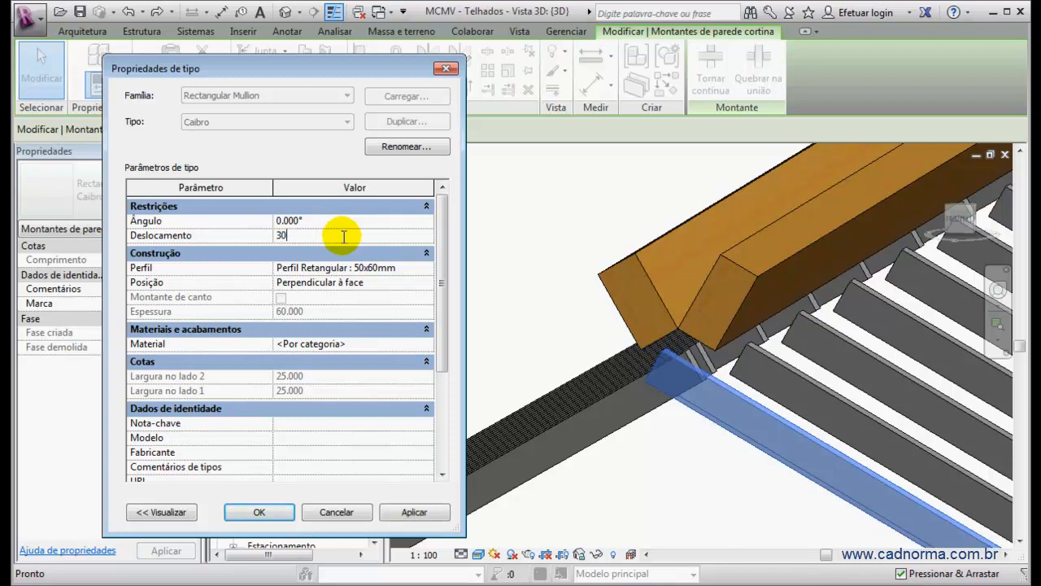
{"action": "left_click", "coordinate": [403, 510]}
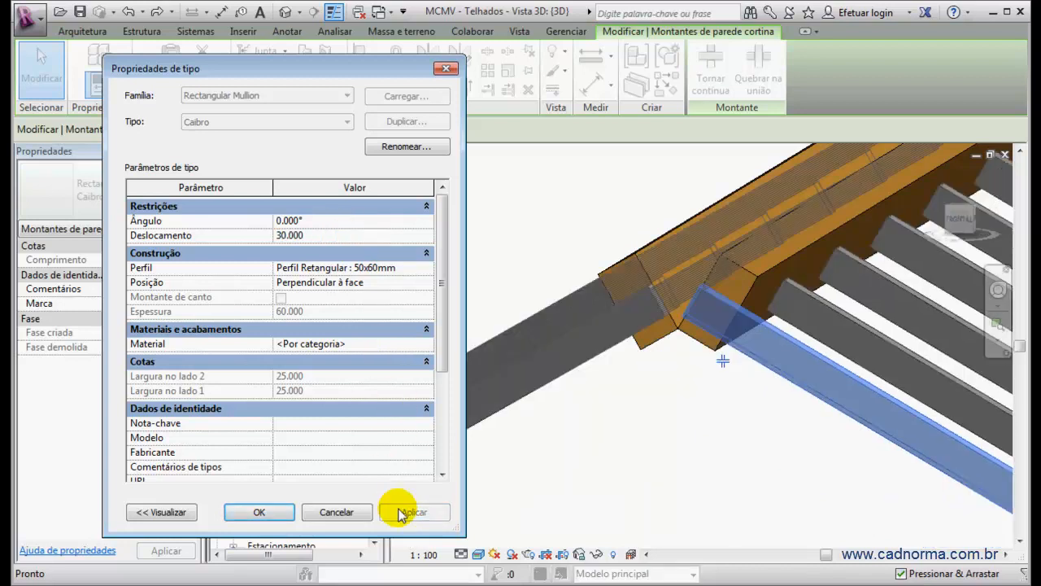
Set the offset (Deslocamento) of the Rectangular Mullion type Caibro to 0 and apply it to the rafters
{"action": "left_click", "coordinate": [620, 421]}
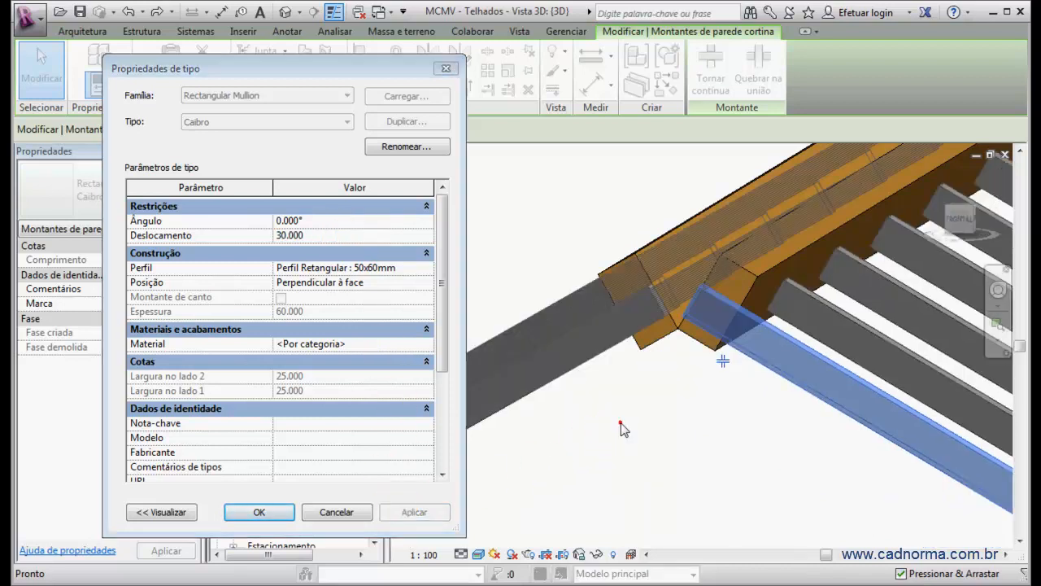
{"action": "left_click", "coordinate": [288, 505]}
{"action": "middle_click_drag", "start_coordinate": [675, 390], "coordinate": [685, 368], "text": "shift"}
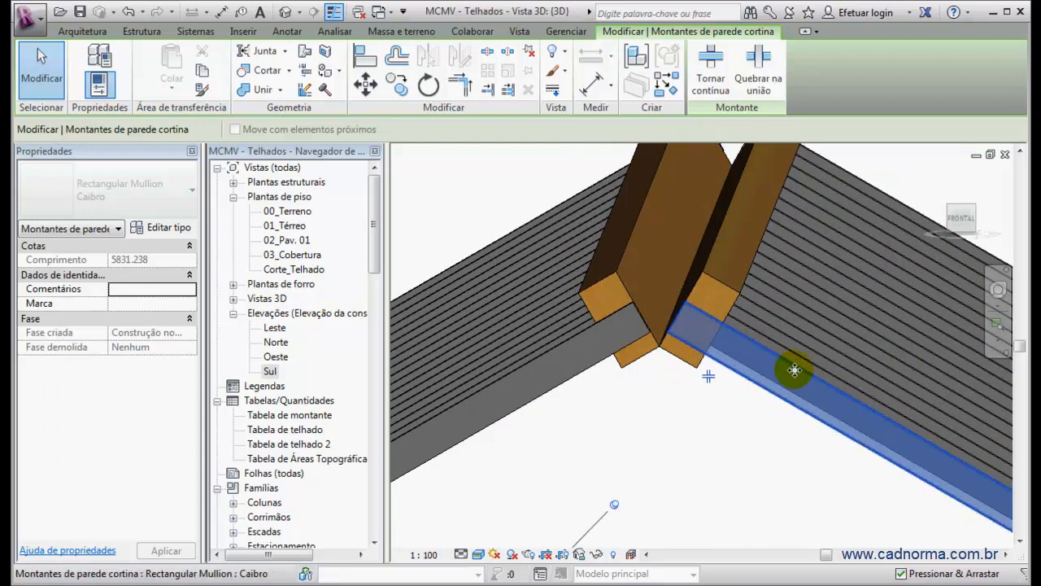
{"action": "middle_click_drag", "start_coordinate": [698, 329], "coordinate": [700, 322], "text": "shift"}
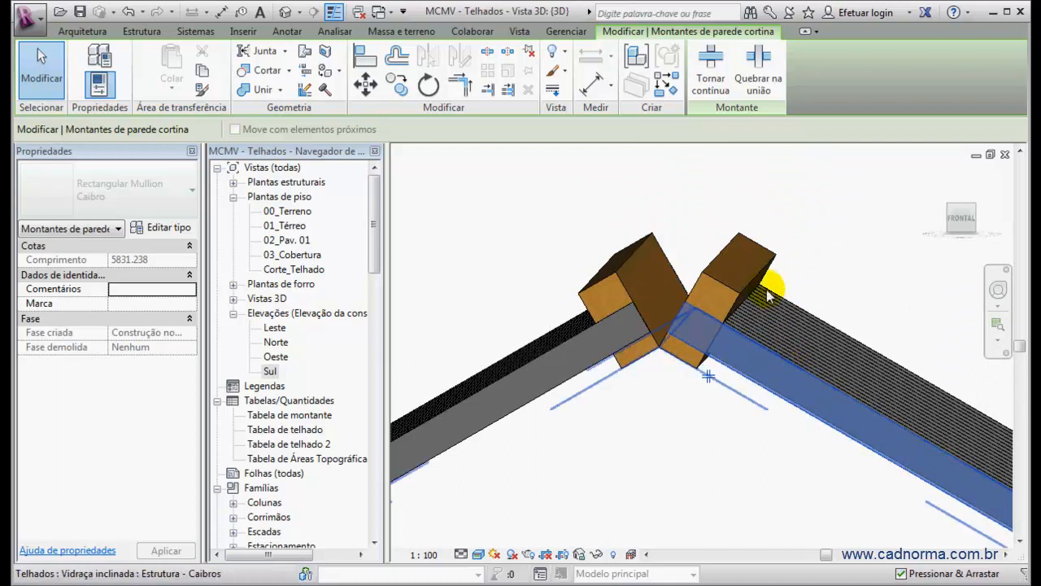
{"action": "mouse_move", "coordinate": [778, 273]}
{"action": "middle_mouse_down", "text": "shift"}
{"action": "mouse_move", "coordinate": [773, 291]}
{"action": "mouse_move", "coordinate": [742, 313]}
{"action": "middle_mouse_up", "text": "shift"}
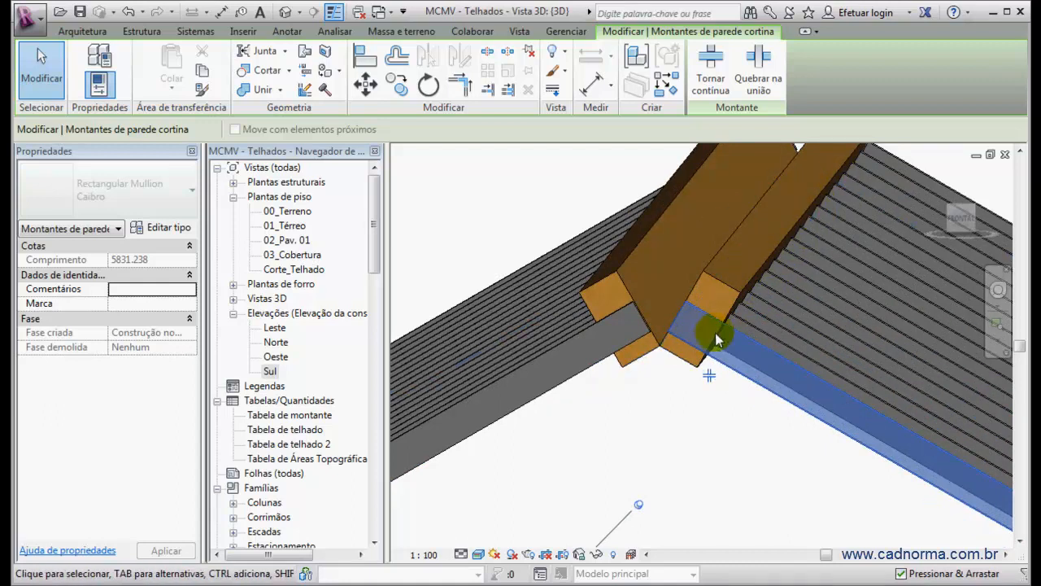
{"action": "scroll", "coordinate": [710, 313], "scroll_direction": "up", "scroll_amount": 3}
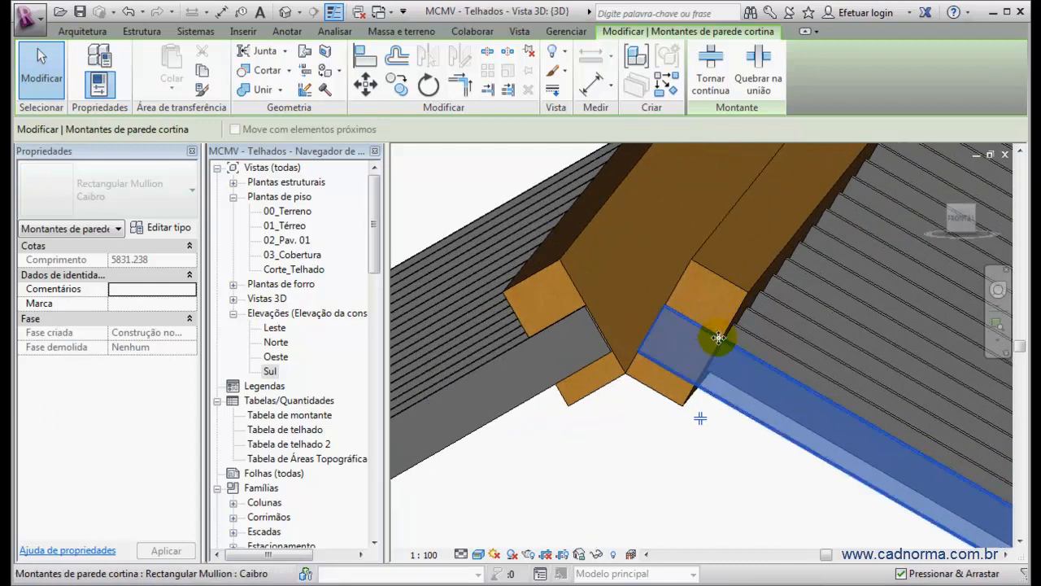
{"action": "left_click", "coordinate": [156, 226]}
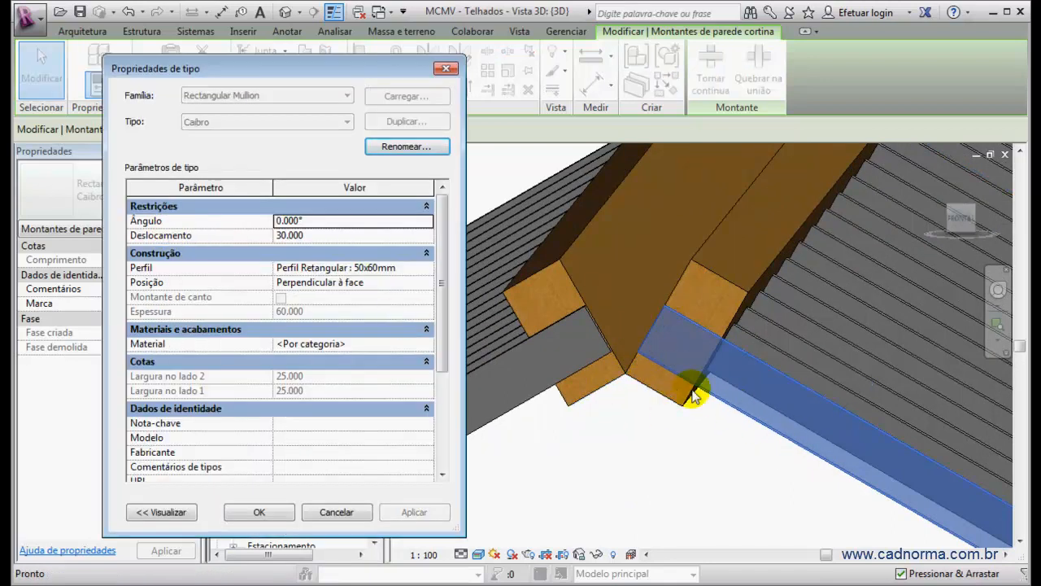
{"action": "left_click", "coordinate": [327, 235]}
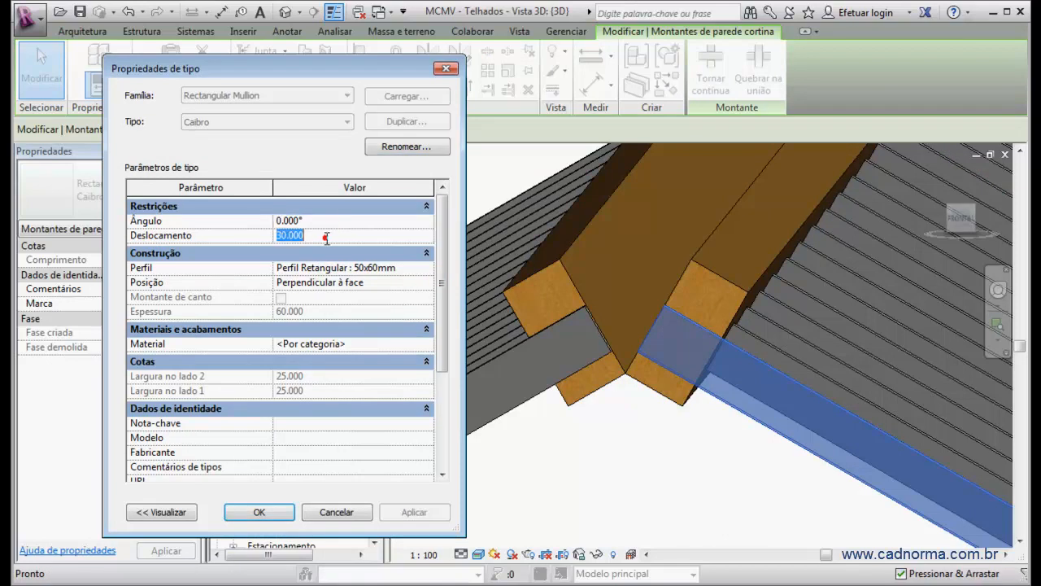
{"action": "type", "text": "0"}
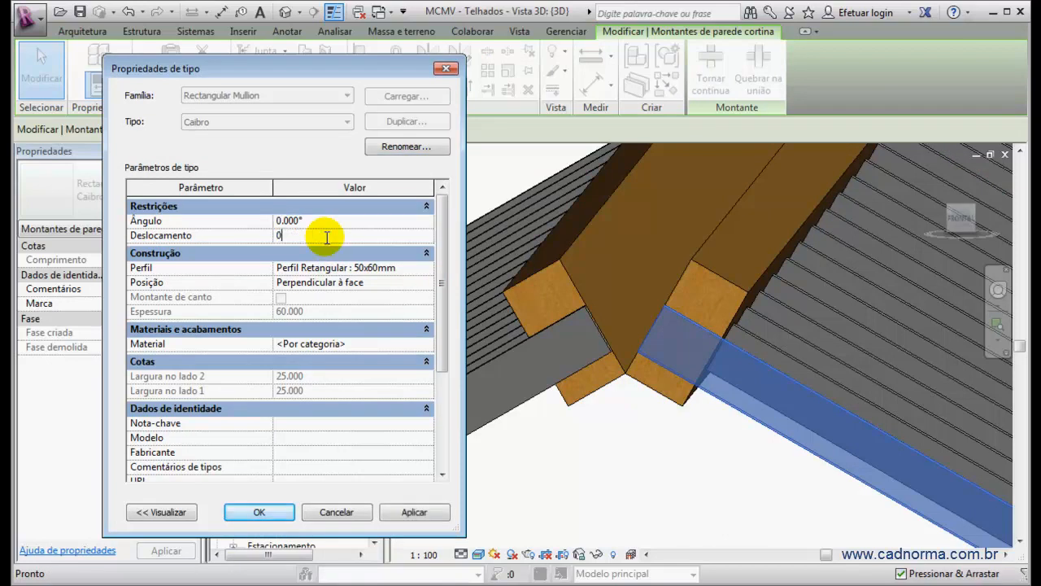
{"action": "left_click", "coordinate": [423, 513]}
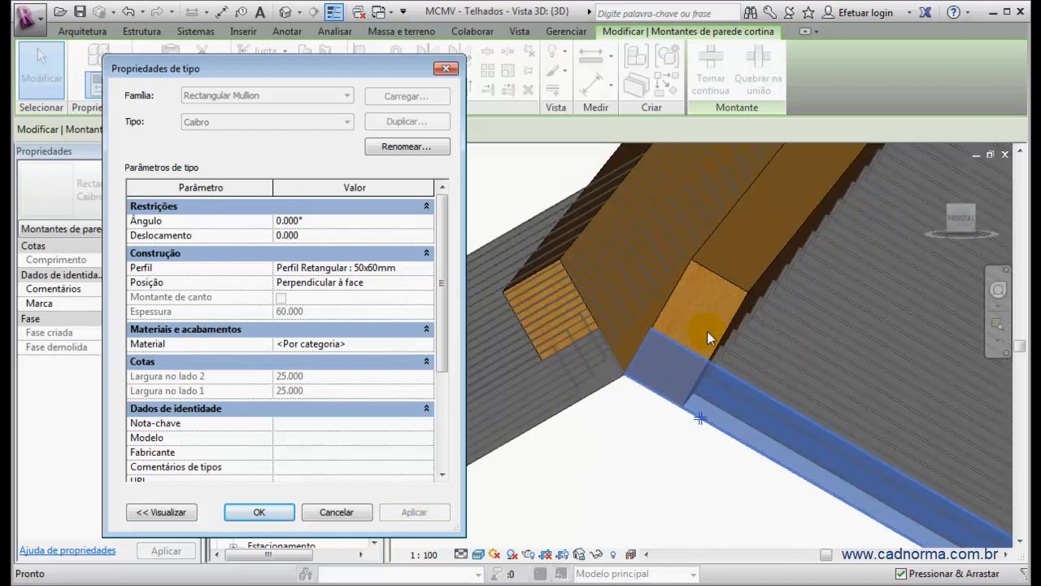
{"action": "left_click", "coordinate": [259, 512]}
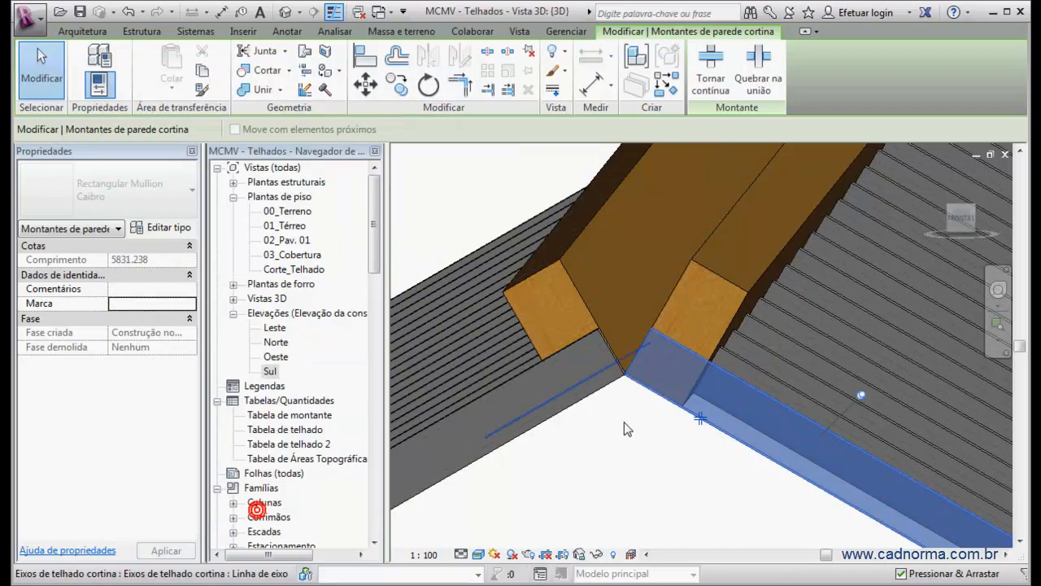
Duplicate the 50x60mm type of the Perfil Retangular profile family and name the copy 50 x 10mm
{"action": "scroll", "coordinate": [626, 388], "scroll_direction": "up", "scroll_amount": 3}
{"action": "scroll", "coordinate": [623, 382], "scroll_direction": "up", "scroll_amount": 1}
{"action": "scroll", "coordinate": [633, 387], "scroll_direction": "down", "scroll_amount": 3}
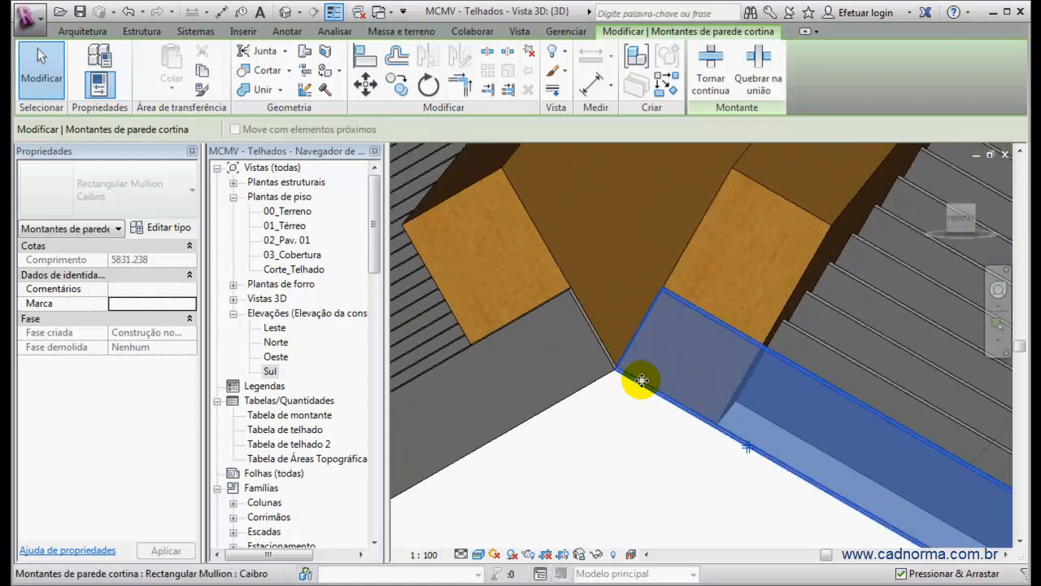
{"action": "scroll", "coordinate": [653, 384], "scroll_direction": "down", "scroll_amount": 5}
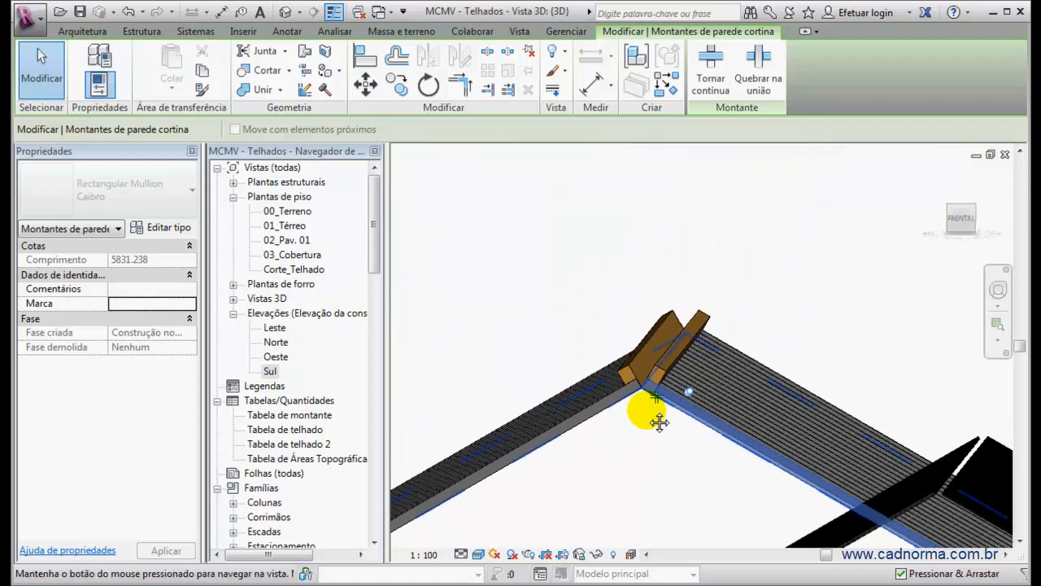
{"action": "middle_click_drag", "start_coordinate": [668, 391], "coordinate": [607, 317], "text": "shift"}
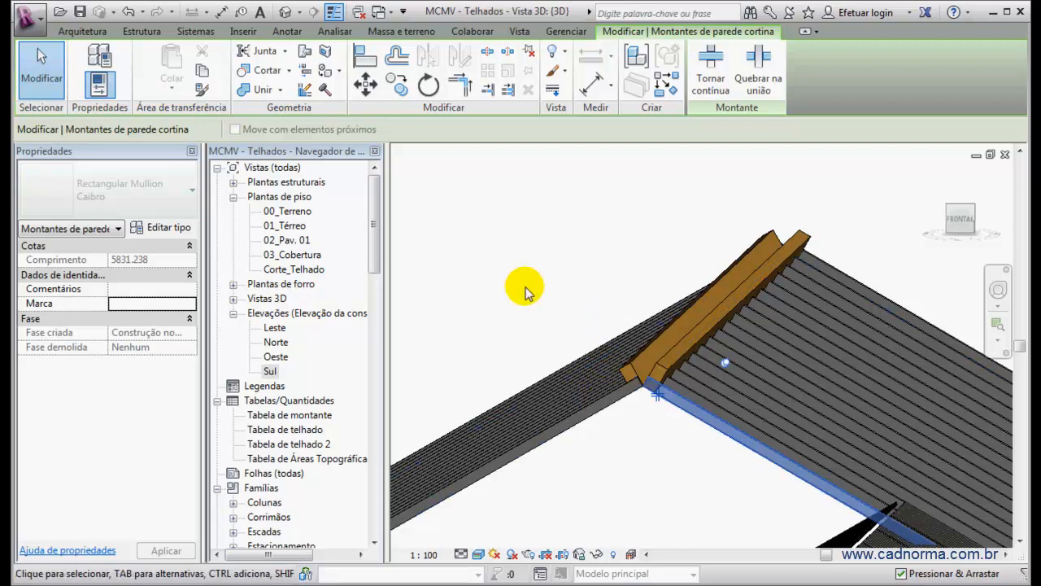
{"action": "left_click_drag", "start_coordinate": [375, 236], "coordinate": [376, 440]}
{"action": "left_click", "coordinate": [303, 386]}
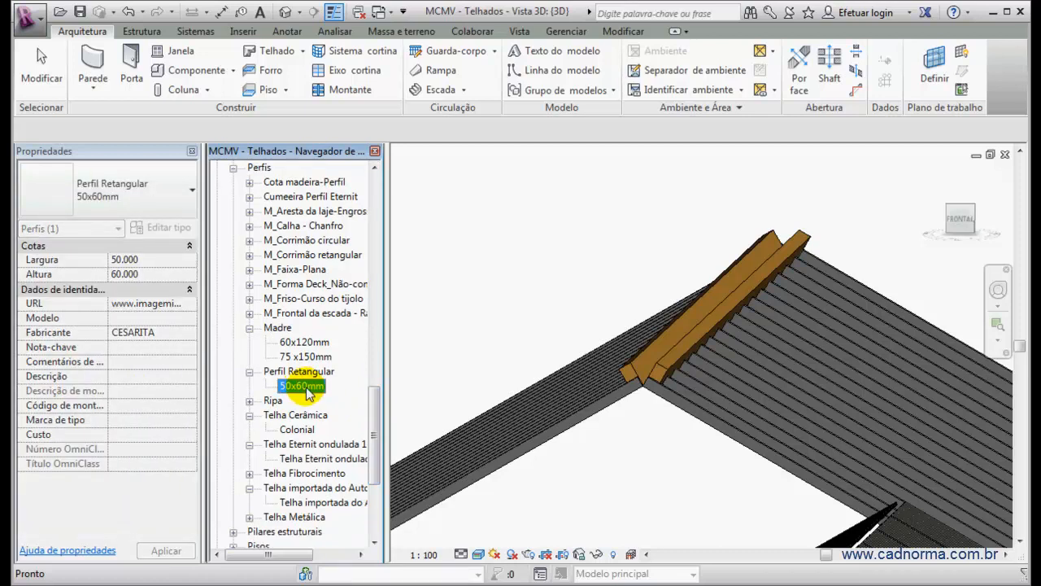
{"action": "right_click", "coordinate": [307, 394]}
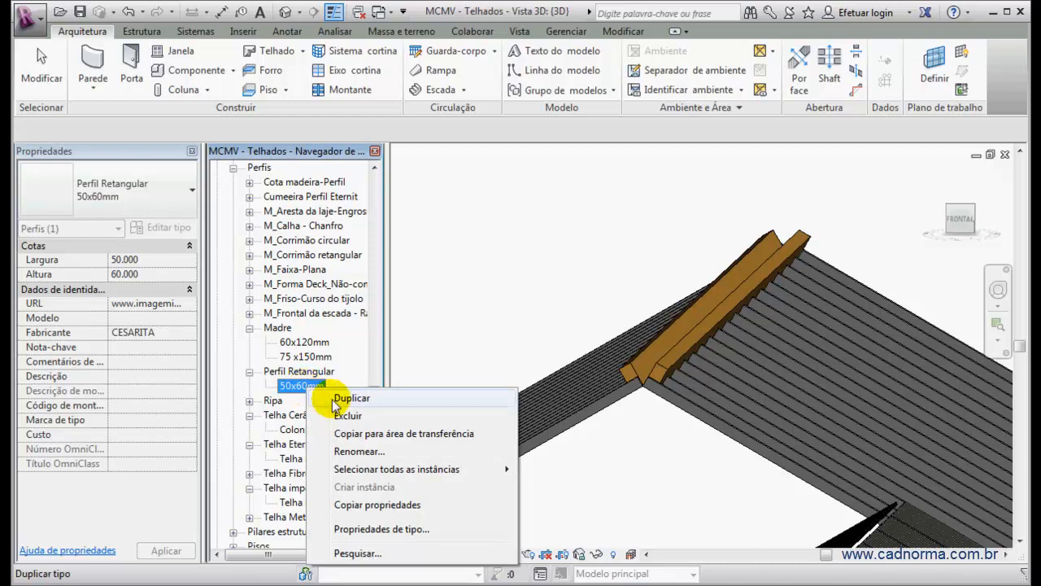
{"action": "left_click", "coordinate": [342, 397]}
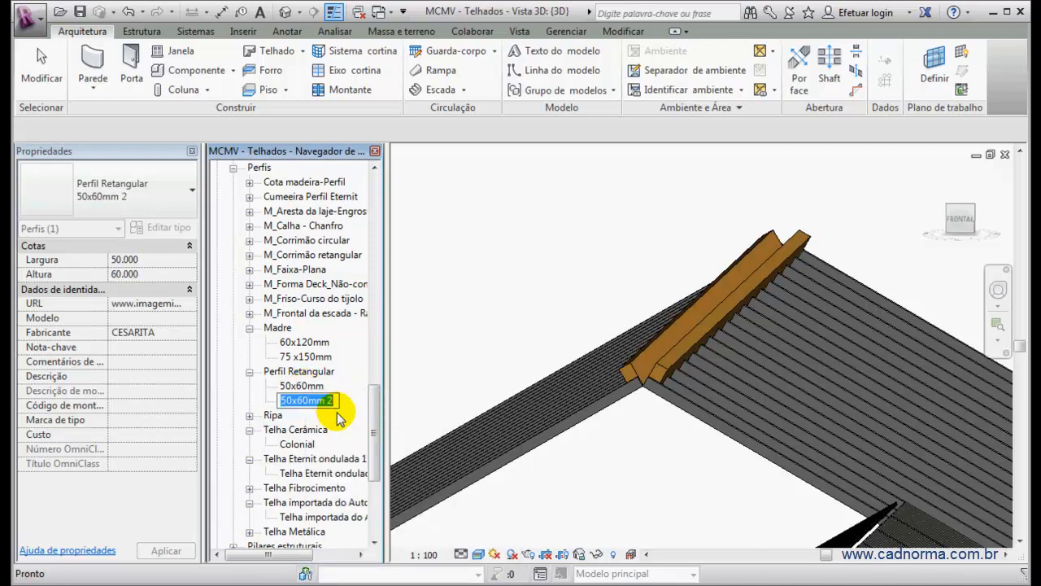
{"action": "type", "text": "50"}
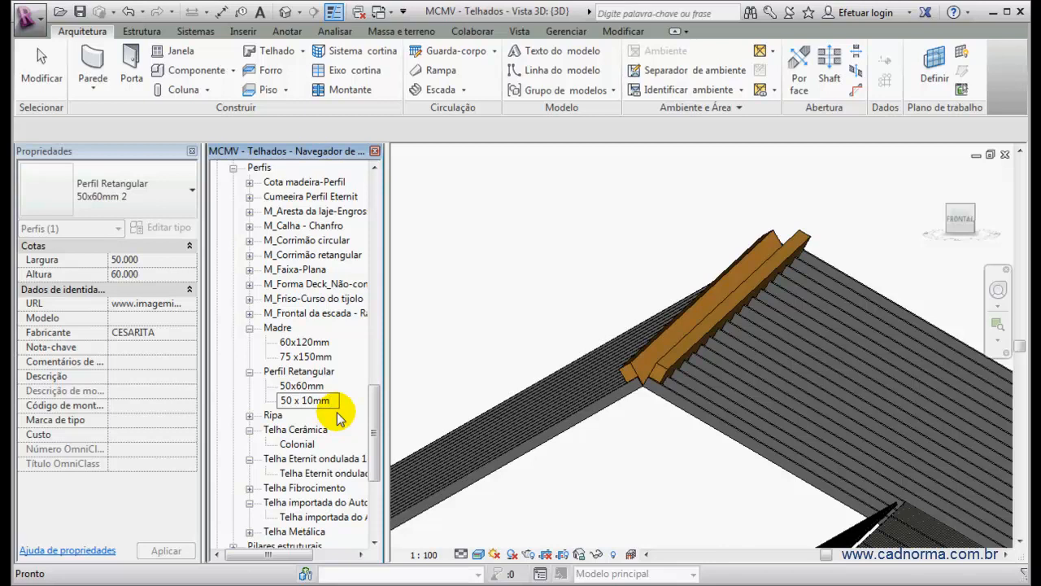
{"action": "key", "text": "Return"}
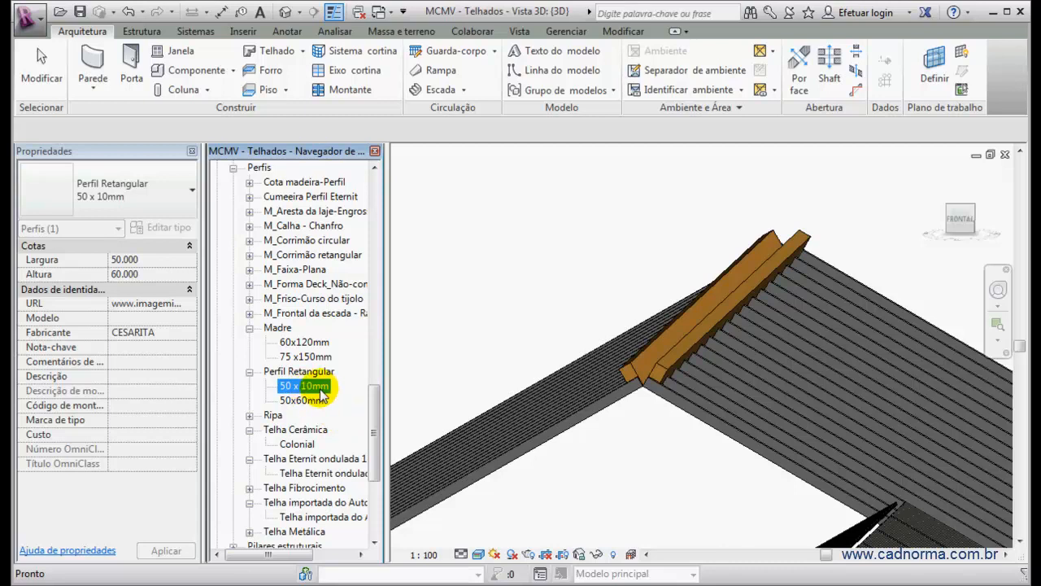
Give the Perfil Retangular type 50 x 10mm a width (Largura) of 50 and a height (Altura) of 10
{"action": "double_click", "coordinate": [320, 387]}
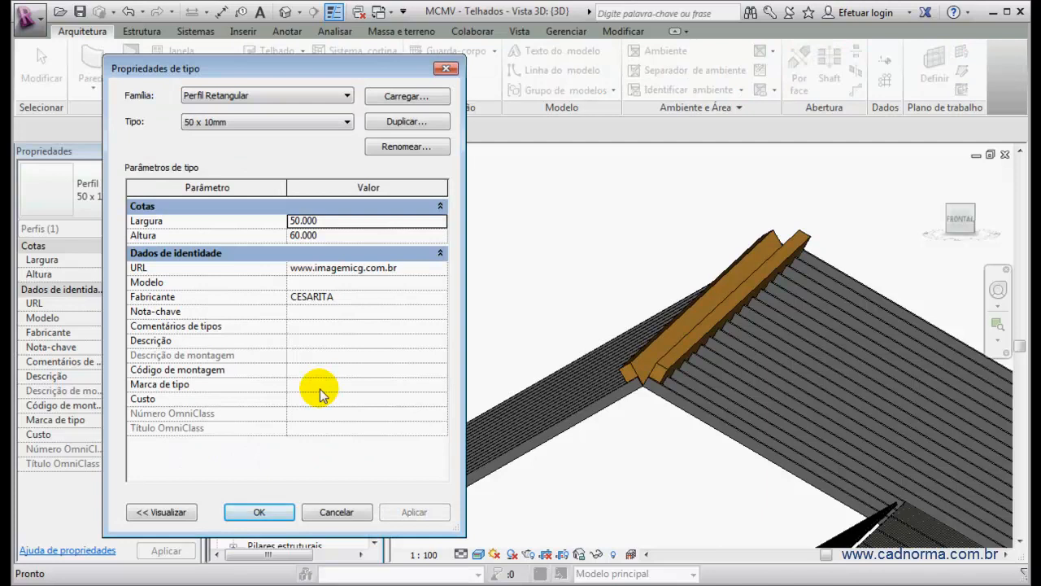
{"action": "left_click_drag", "start_coordinate": [329, 223], "coordinate": [280, 222]}
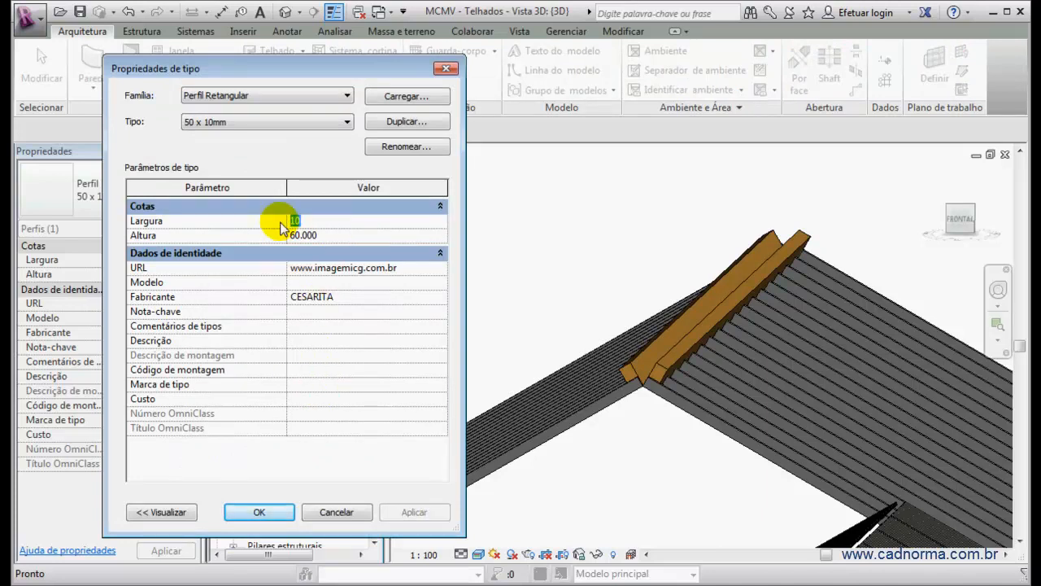
{"action": "left_click", "coordinate": [355, 232]}
{"action": "left_click", "coordinate": [356, 234]}
{"action": "type", "text": "10"}
{"action": "key", "text": "Return"}
{"action": "left_click", "coordinate": [260, 511]}
Create a new type in the Rectangular Mullion family named Ripas - 50x10mm
{"action": "left_click_drag", "start_coordinate": [373, 429], "coordinate": [381, 329]}
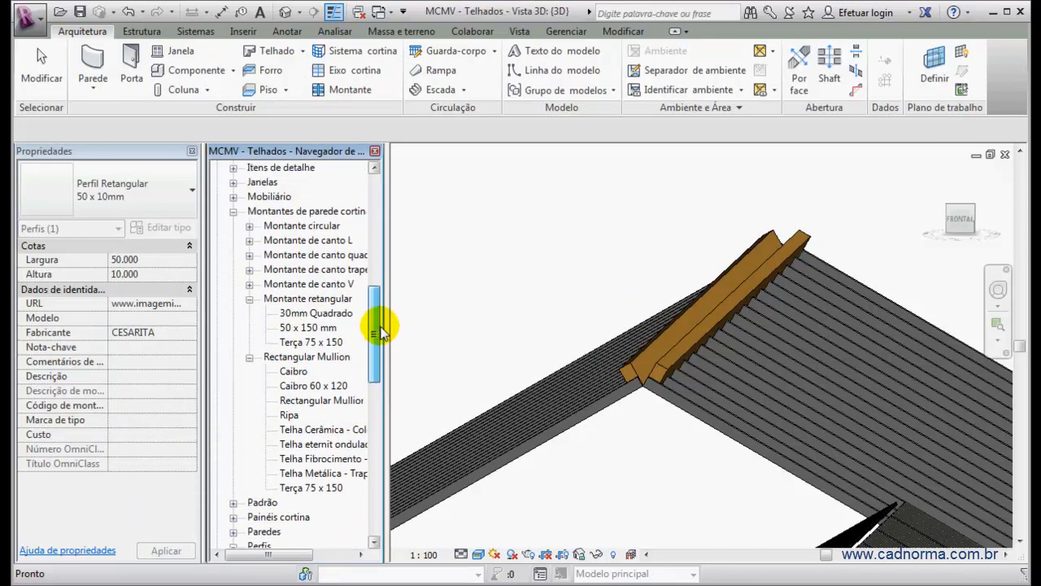
{"action": "left_click", "coordinate": [310, 358]}
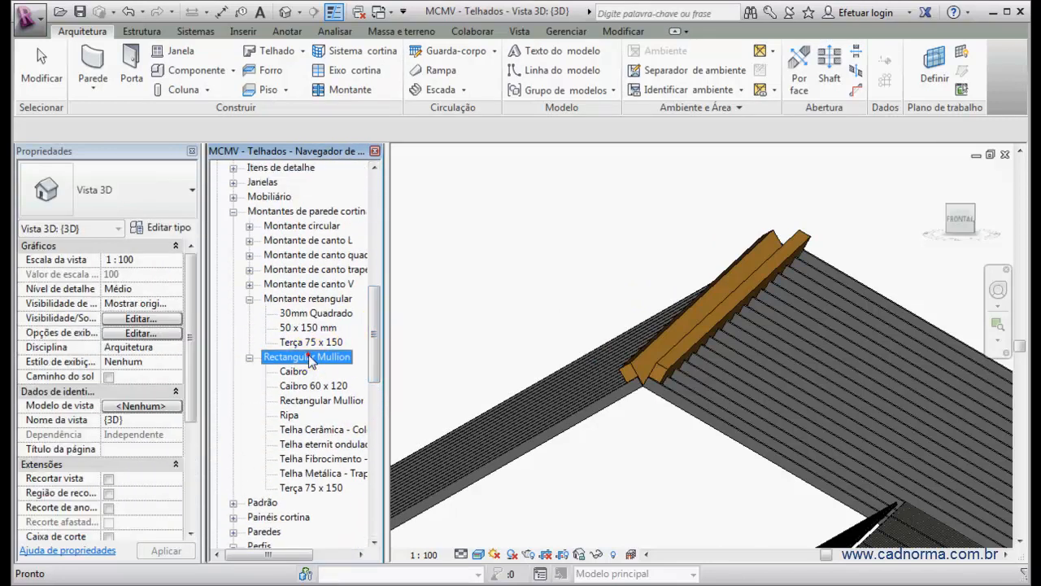
{"action": "right_click", "coordinate": [329, 357]}
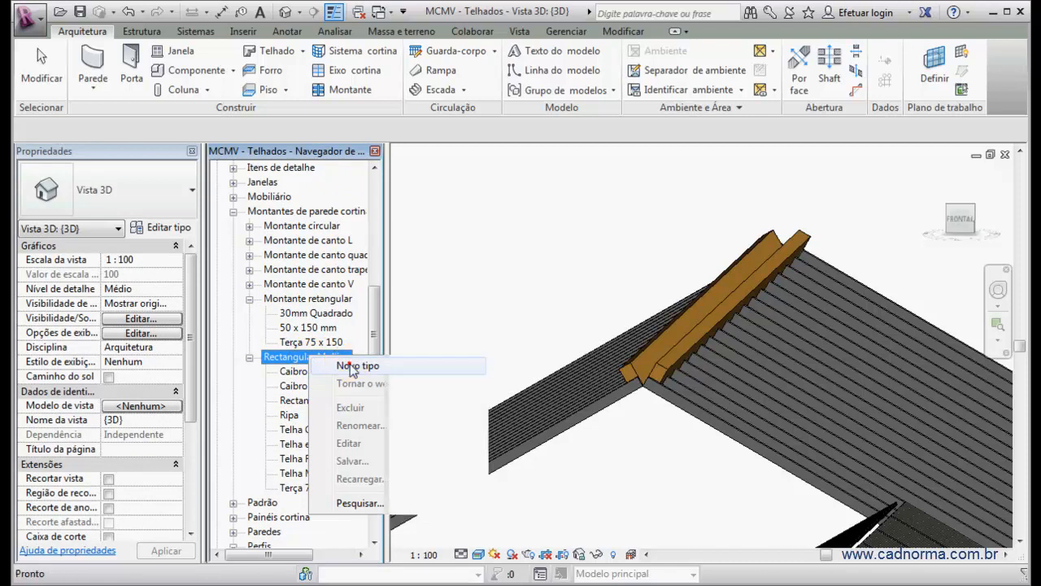
{"action": "left_click", "coordinate": [352, 366]}
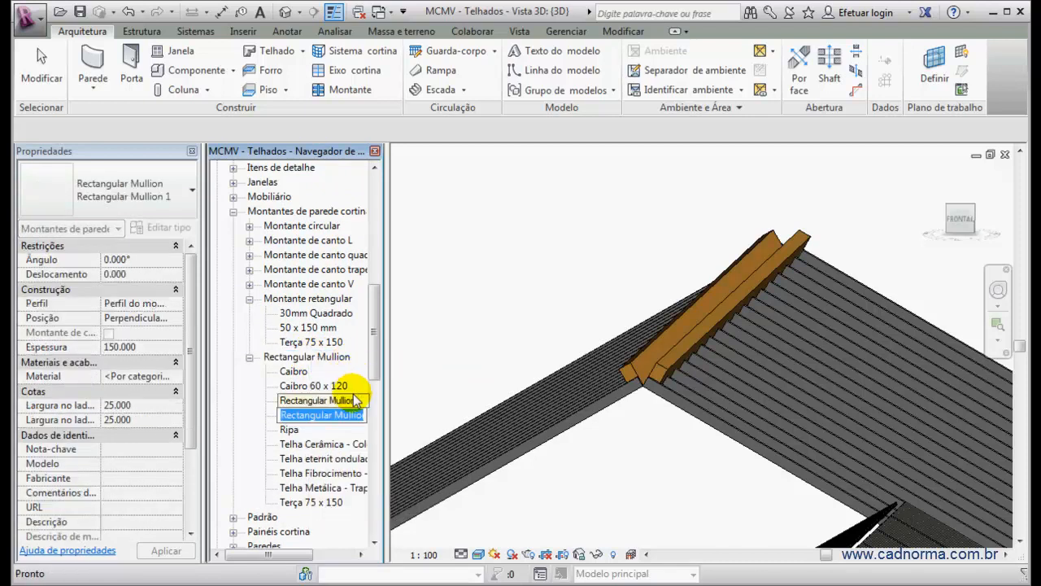
{"action": "type", "text": "Ripas - 50x10mm"}
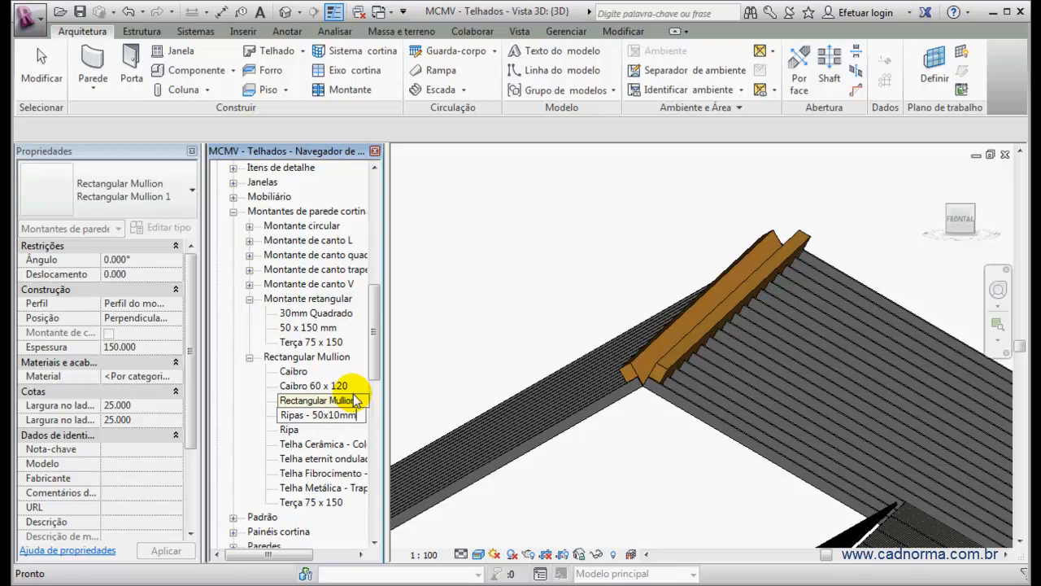
{"action": "key", "text": "Return"}
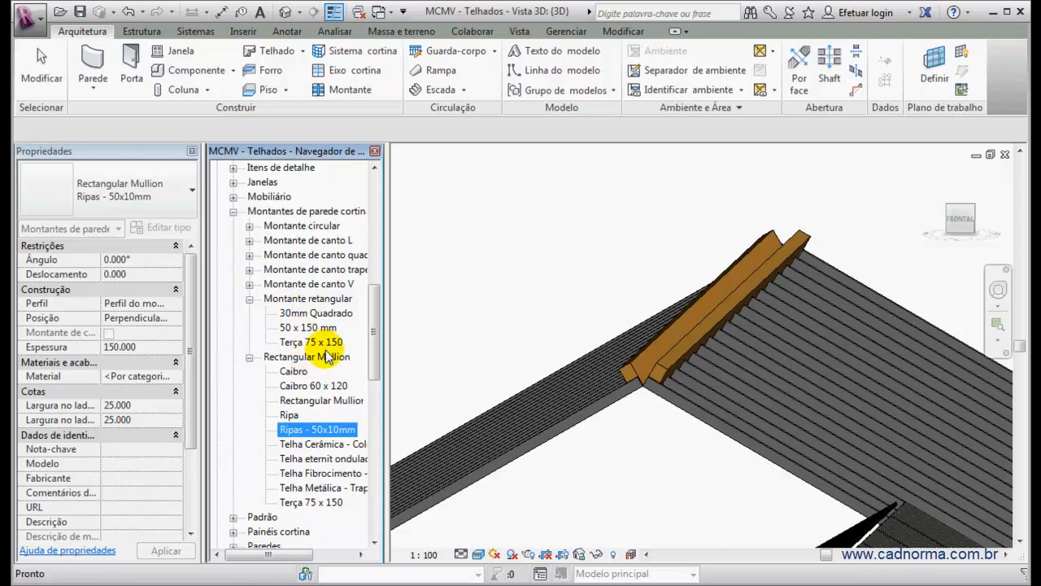
Assign the profile Perfil Retangular : 50 x 10mm to the Rectangular Mullion type Ripas - 50x10mm
{"action": "left_click", "coordinate": [307, 327]}
{"action": "left_click", "coordinate": [315, 313]}
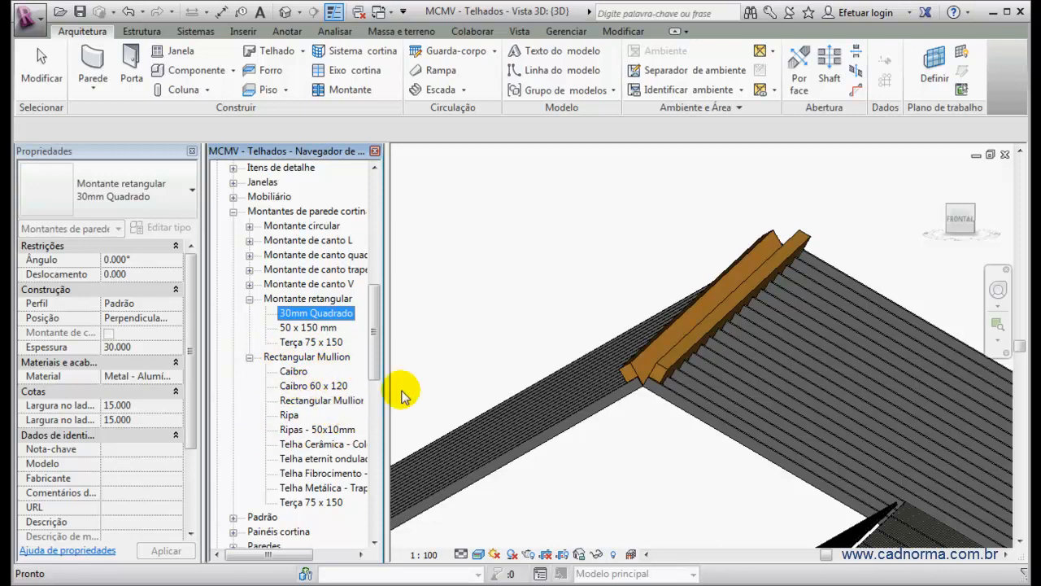
{"action": "left_click", "coordinate": [307, 429]}
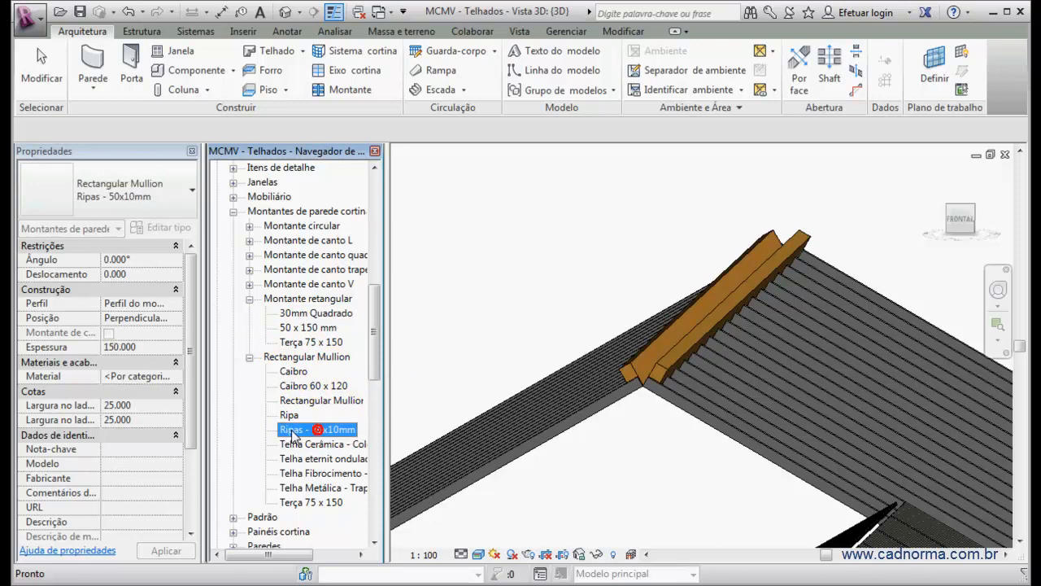
{"action": "left_click", "coordinate": [289, 415]}
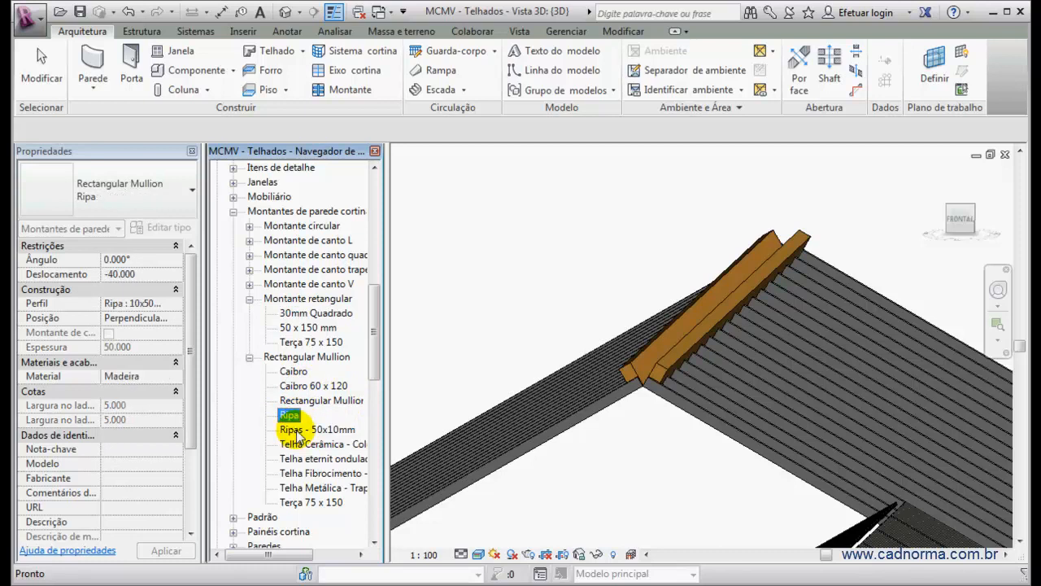
{"action": "left_click", "coordinate": [312, 431]}
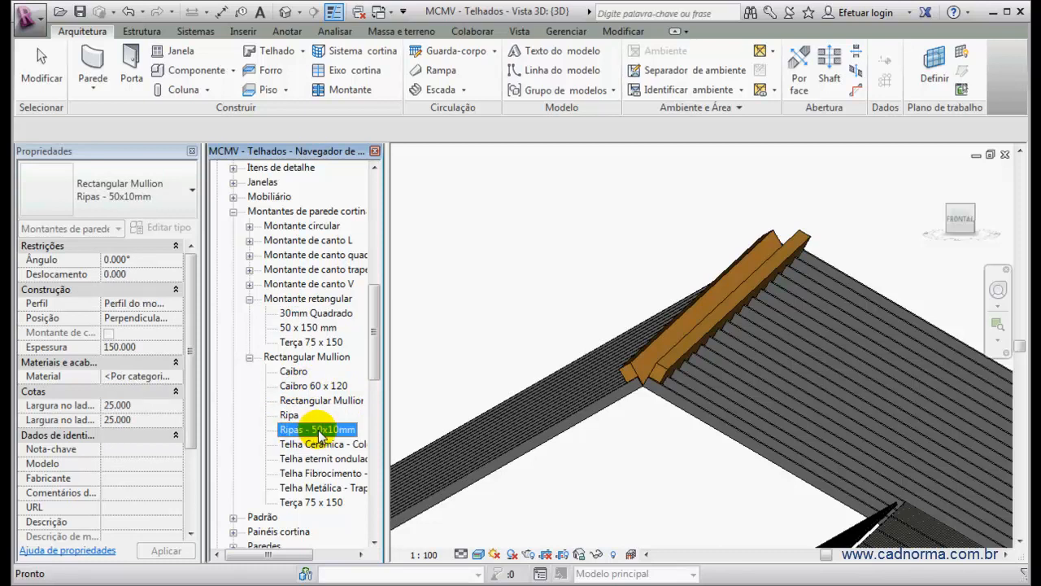
{"action": "double_click", "coordinate": [319, 435]}
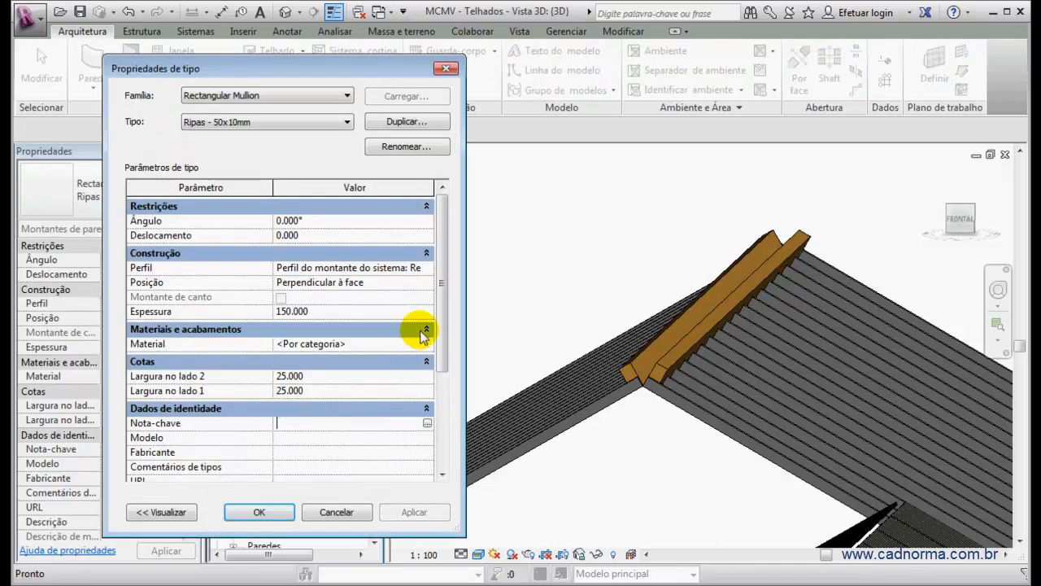
{"action": "left_click", "coordinate": [382, 267]}
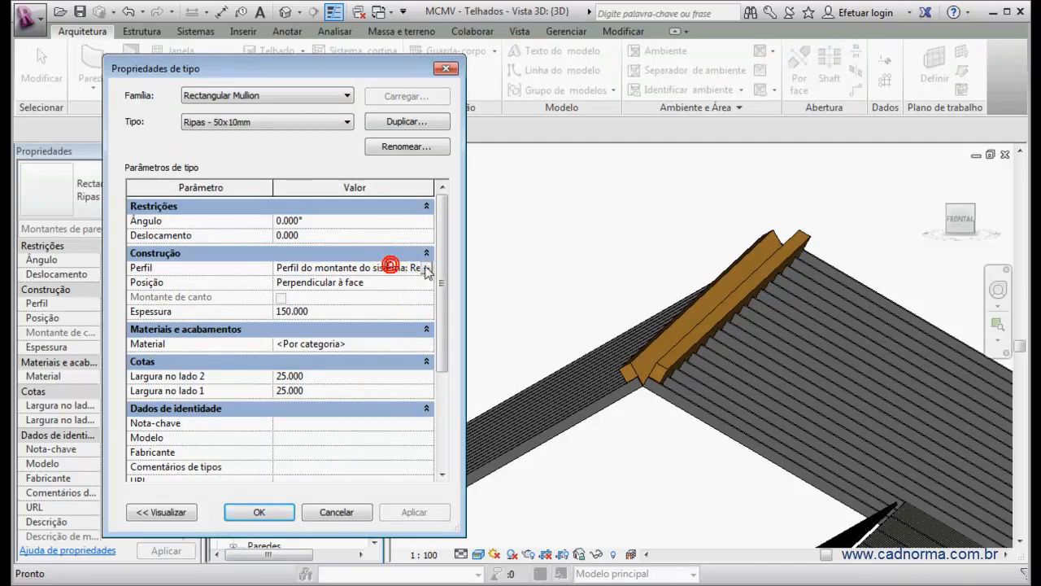
{"action": "left_click", "coordinate": [427, 267]}
{"action": "scroll", "coordinate": [595, 330], "scroll_direction": "down", "scroll_amount": 3}
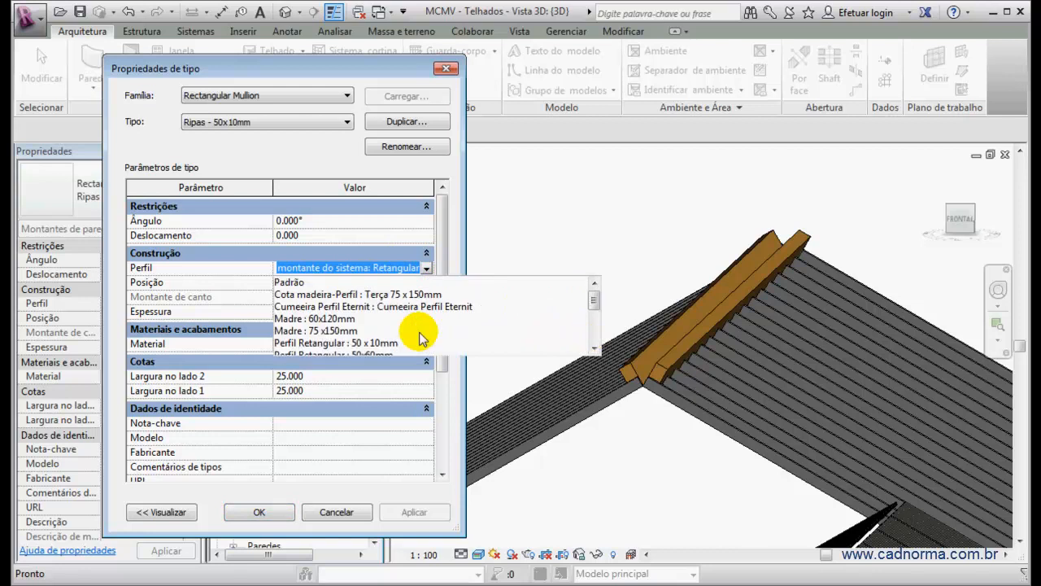
{"action": "left_click", "coordinate": [342, 344]}
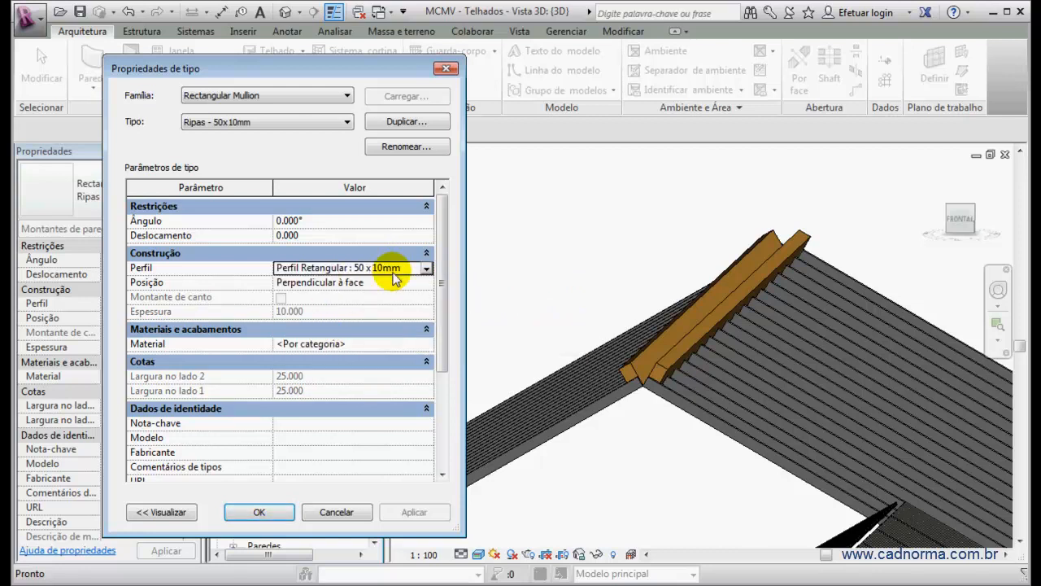
{"action": "left_click", "coordinate": [260, 512]}
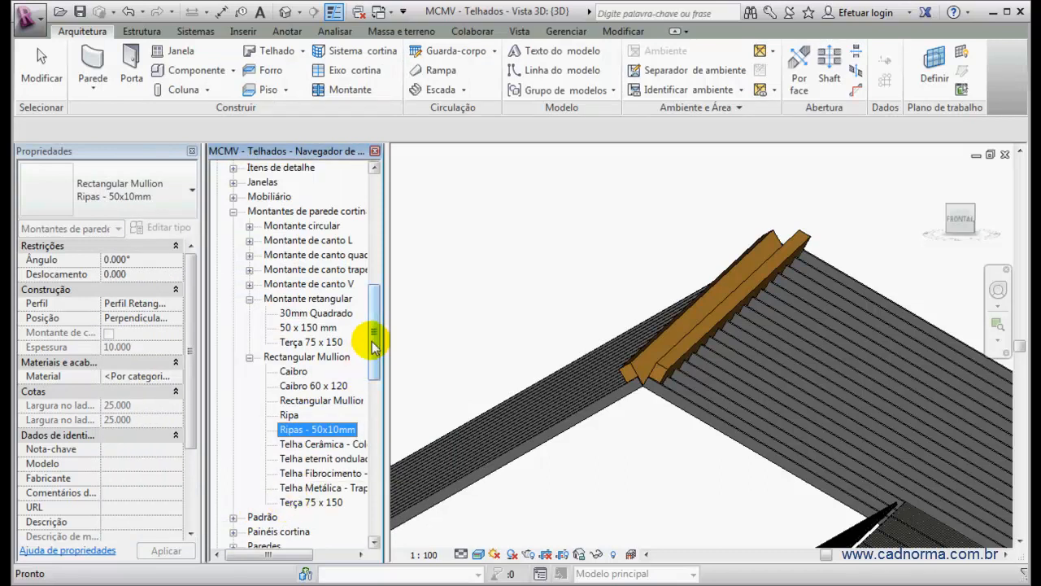
Duplicate the dark-battened roof's sloped glazing type Estrutura - Caibros and name the copy Telhado de Ripas
{"action": "left_click", "coordinate": [514, 303]}
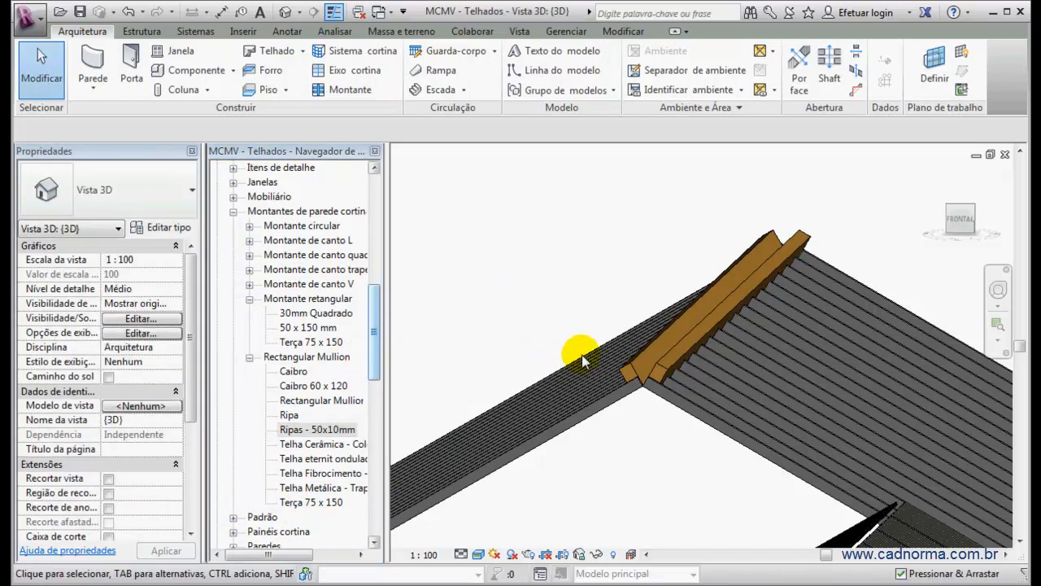
{"action": "left_click", "coordinate": [692, 401]}
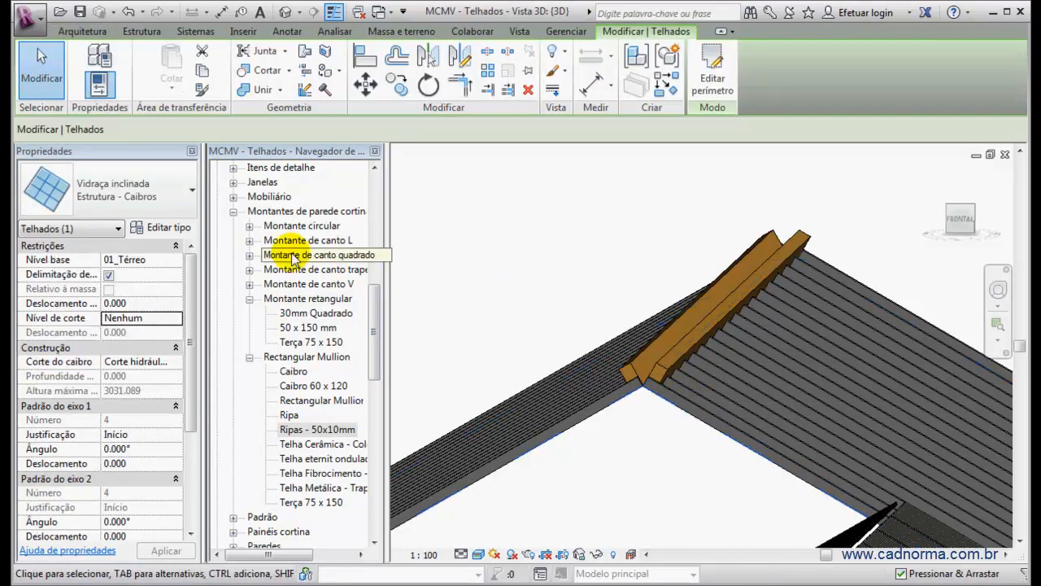
{"action": "left_click", "coordinate": [164, 230]}
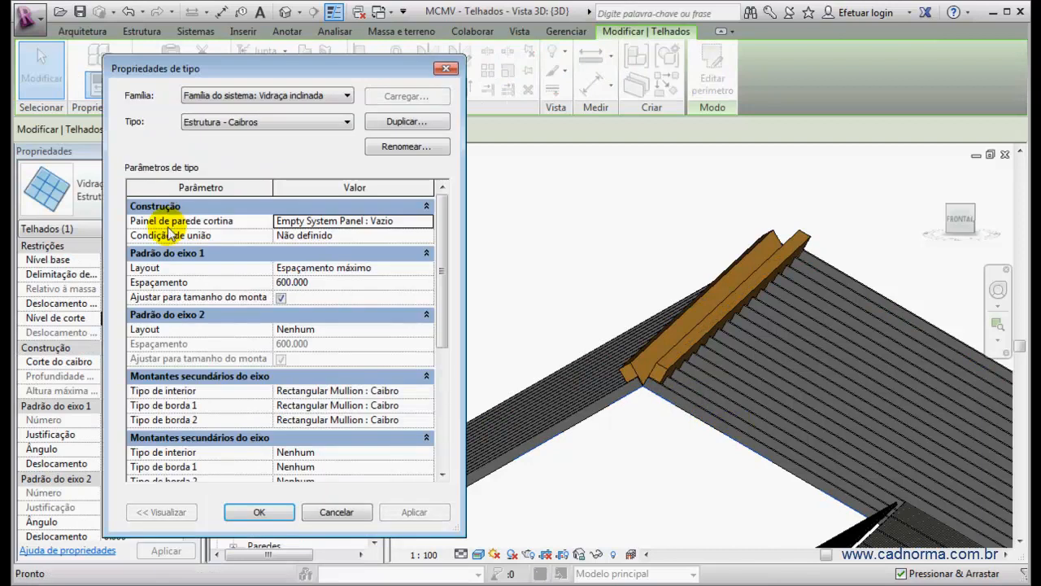
{"action": "left_click", "coordinate": [401, 122]}
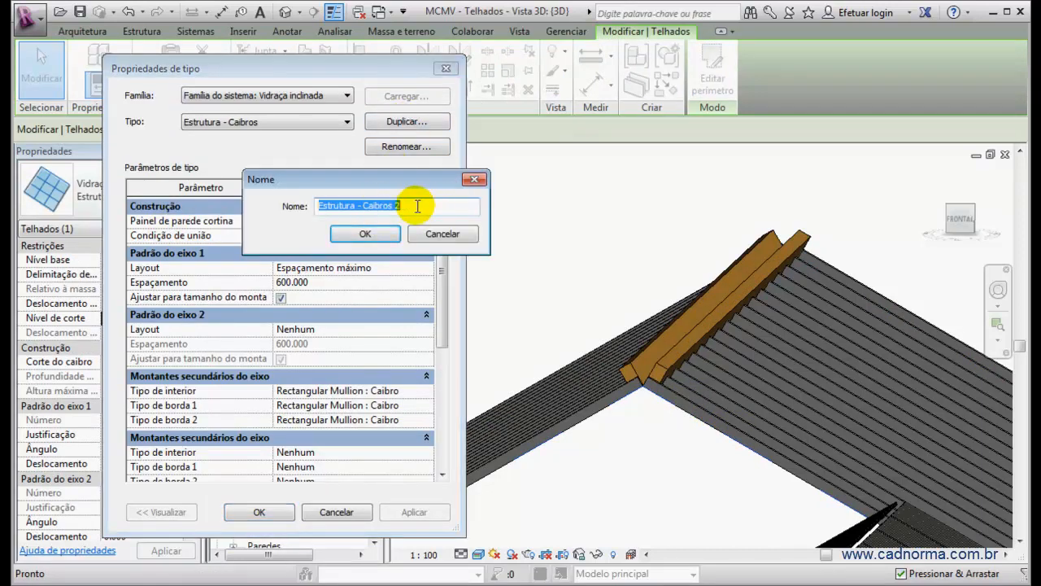
{"action": "type", "text": "Telhado de"}
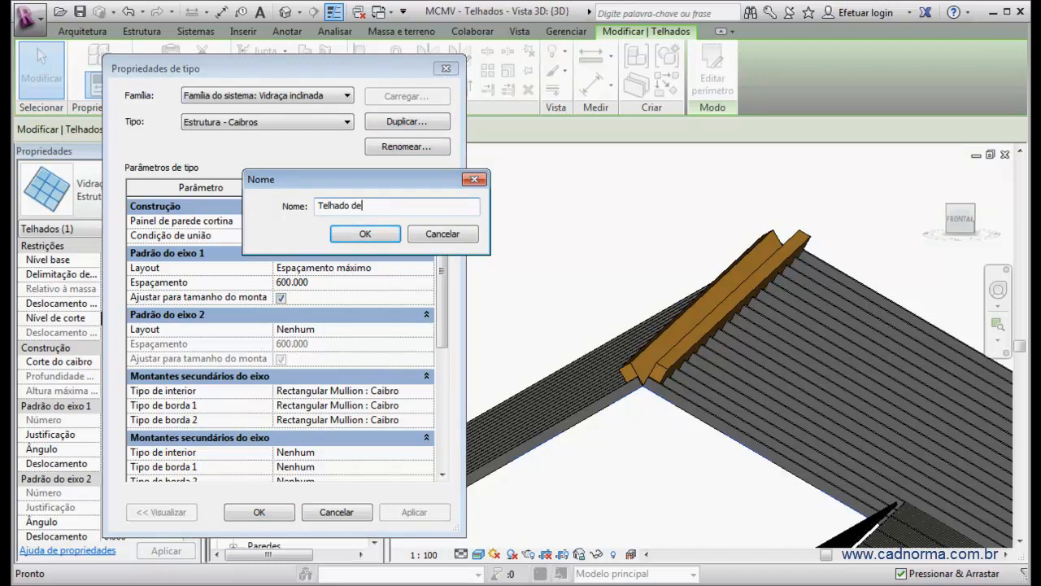
{"action": "type", "text": " Ripas"}
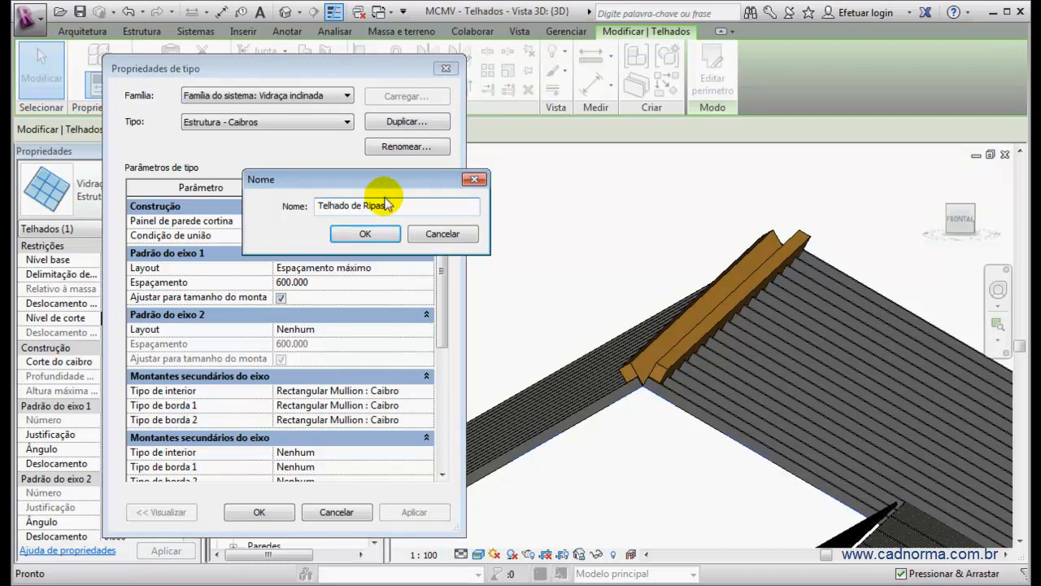
{"action": "left_click", "coordinate": [365, 233]}
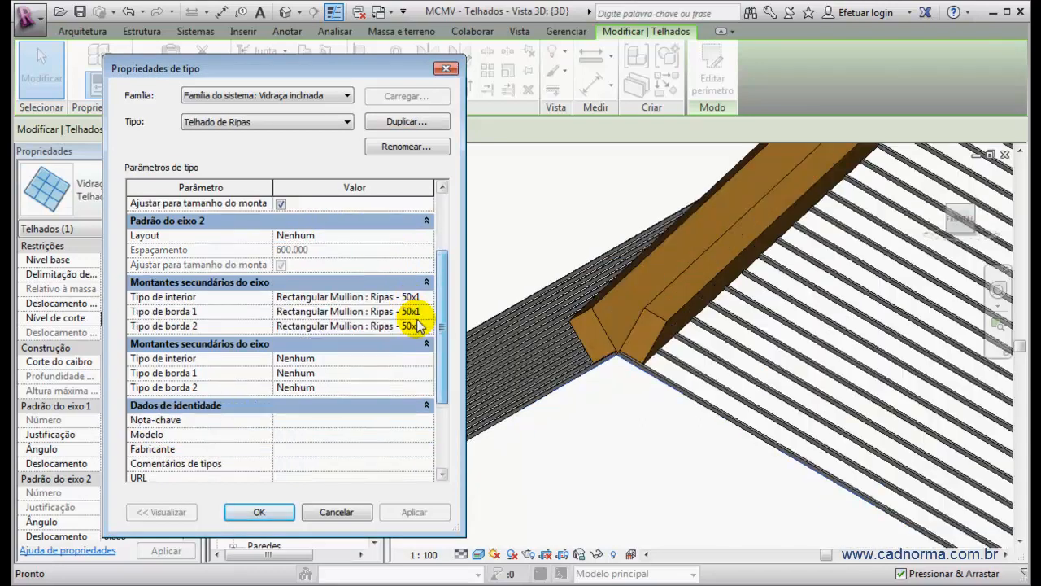
Set the interior, border 1 and border 2 mullion types of axis 1 to Nenhum in Telhado de Ripas
{"action": "left_click", "coordinate": [410, 295]}
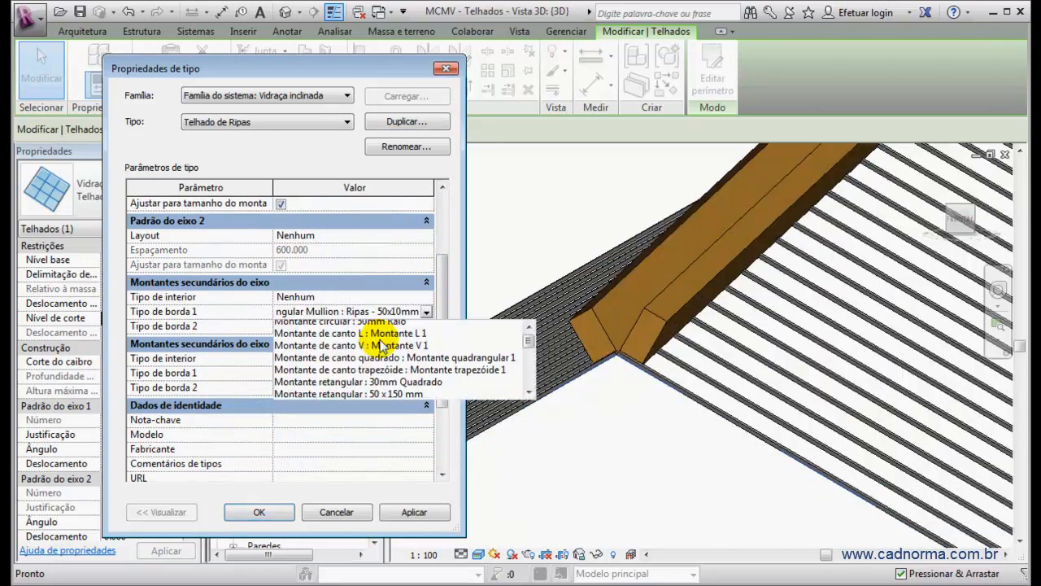
{"action": "scroll", "coordinate": [379, 341], "scroll_direction": "up", "scroll_amount": 1}
{"action": "left_click", "coordinate": [323, 329]}
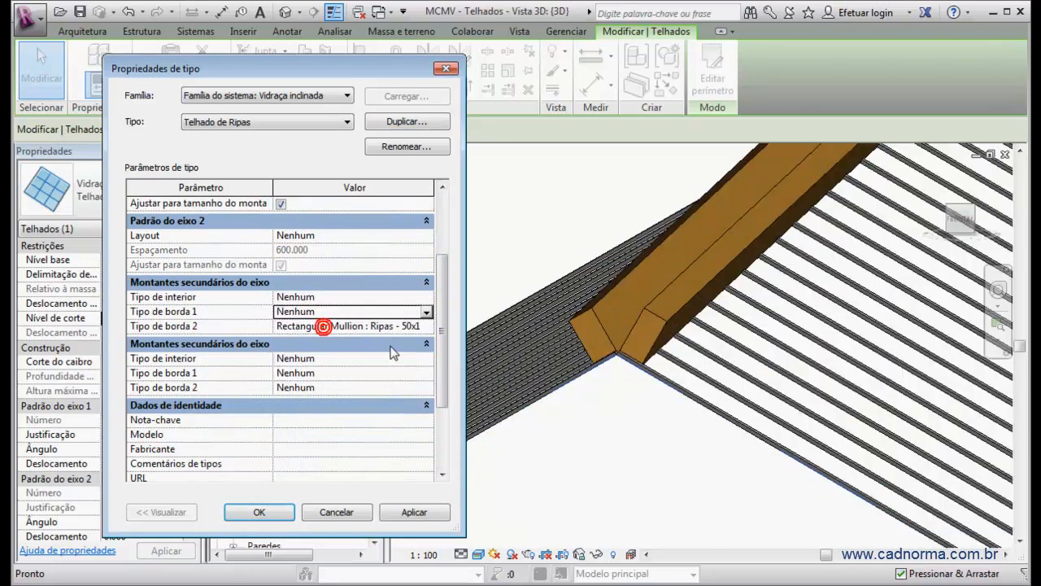
{"action": "left_click", "coordinate": [399, 327]}
{"action": "left_click", "coordinate": [424, 325]}
{"action": "scroll", "coordinate": [426, 341], "scroll_direction": "up", "scroll_amount": 5}
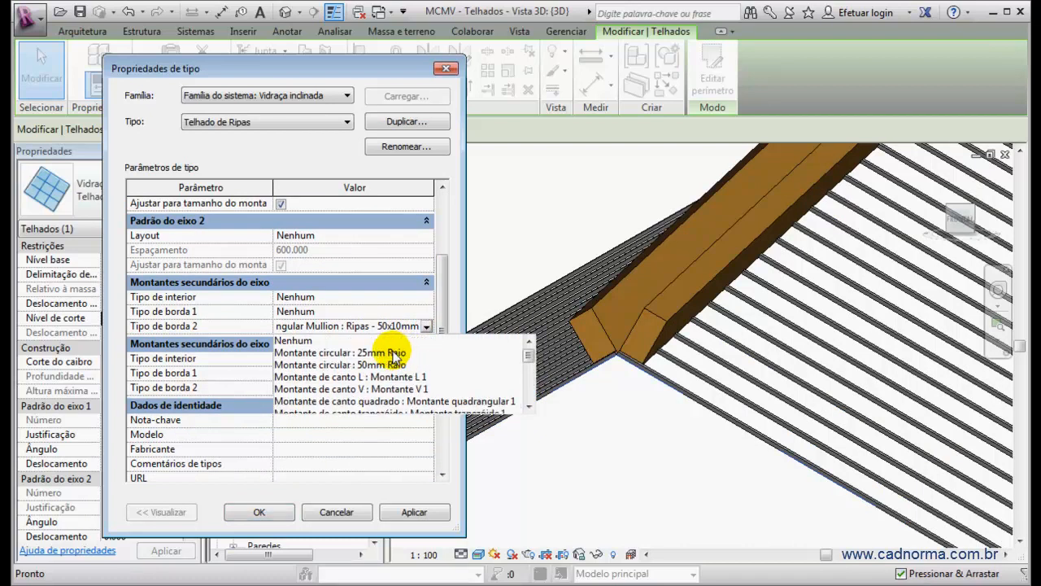
{"action": "left_click", "coordinate": [326, 341]}
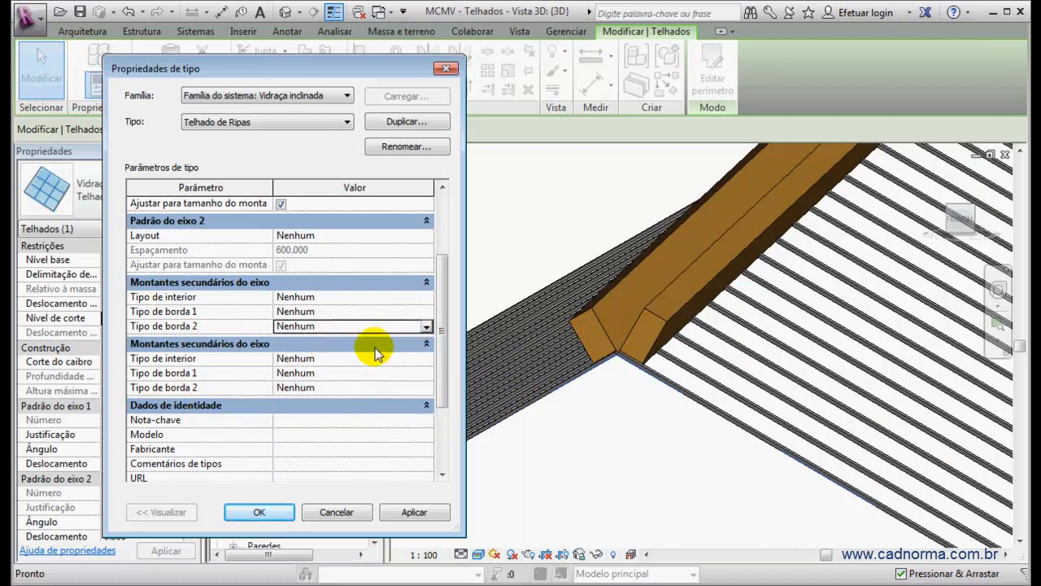
Assign Rectangular Mullion : Ripas - 50x10mm to the axis 2 interior, border 1 and border 2 mullions and apply the change
{"action": "left_click", "coordinate": [355, 358]}
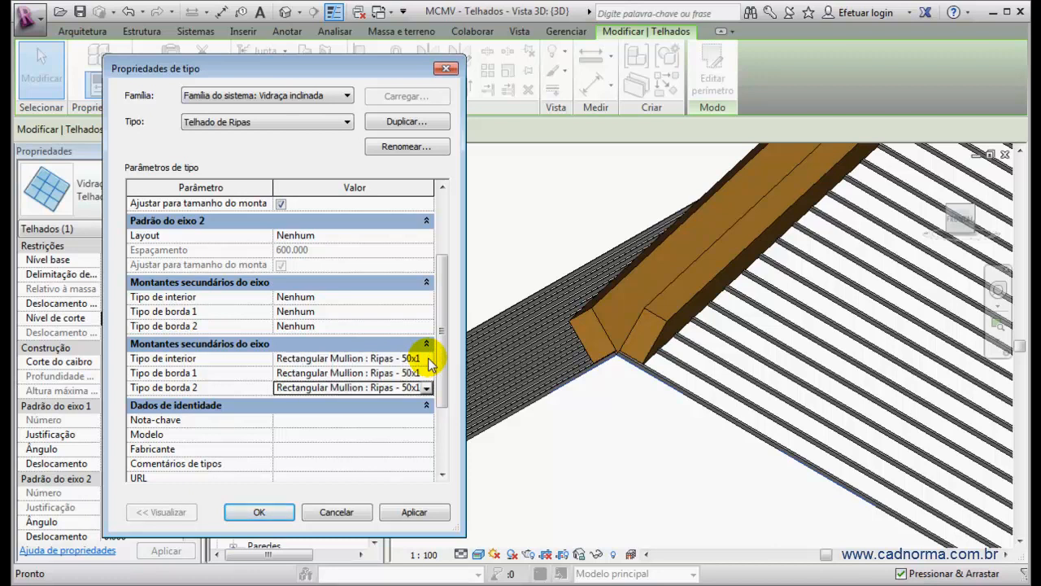
{"action": "left_click", "coordinate": [407, 512]}
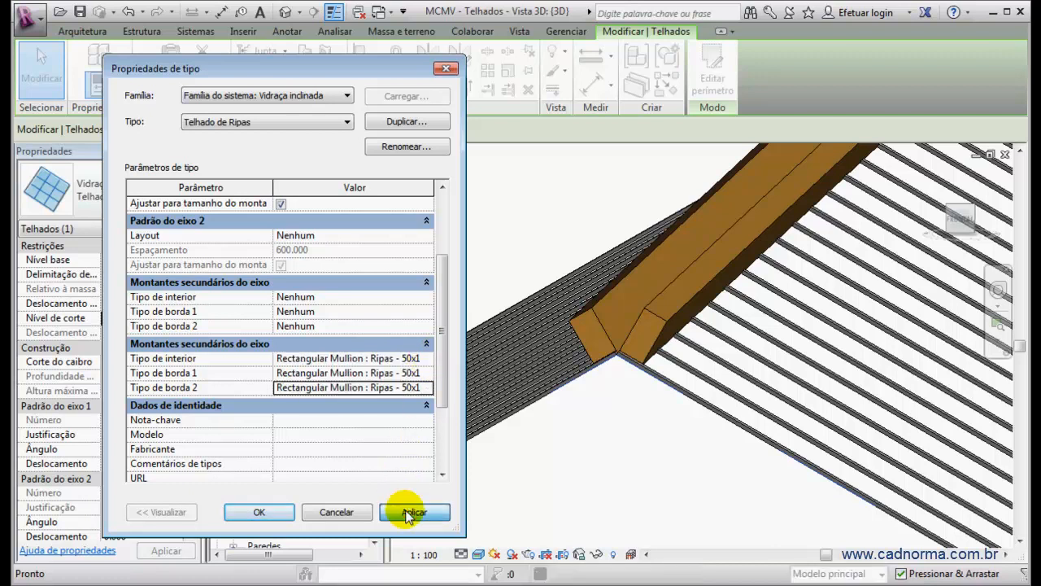
{"action": "left_click", "coordinate": [191, 359]}
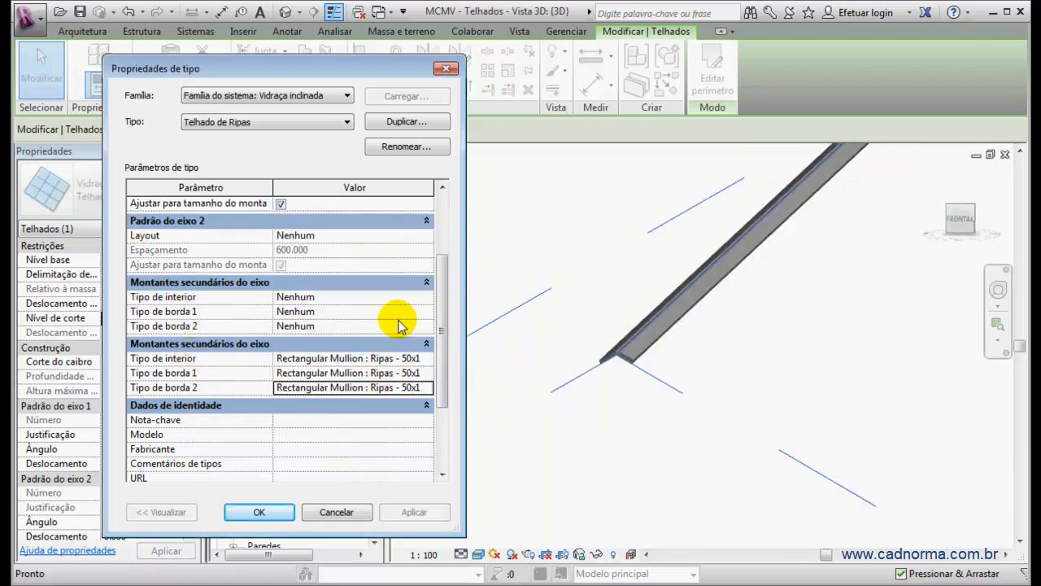
Set the axis 1 grid layout of Telhado de Ripas to Nenhum
{"action": "left_click_drag", "start_coordinate": [436, 298], "coordinate": [446, 273]}
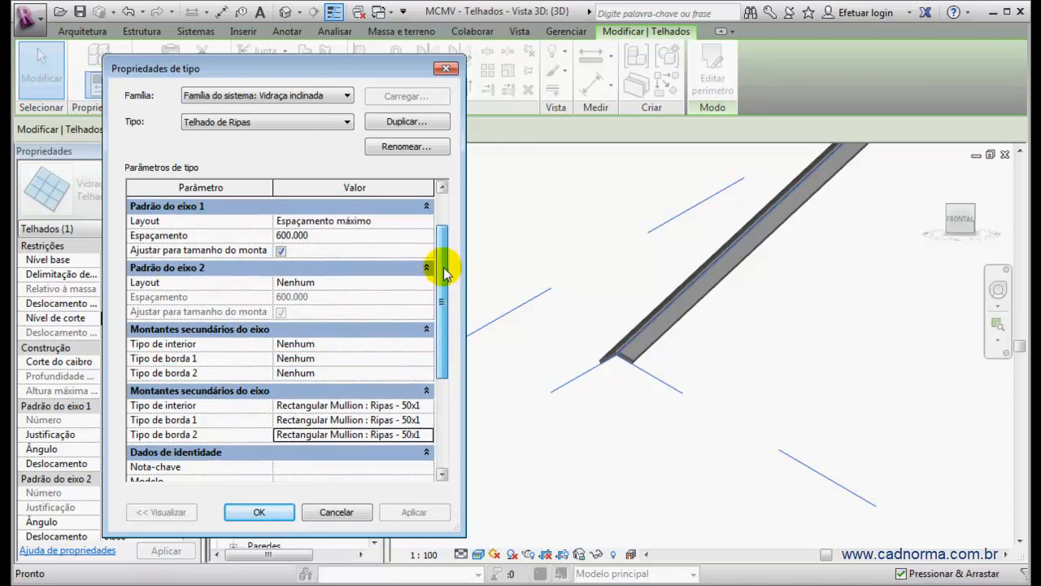
{"action": "left_click", "coordinate": [348, 282]}
{"action": "left_click", "coordinate": [375, 222]}
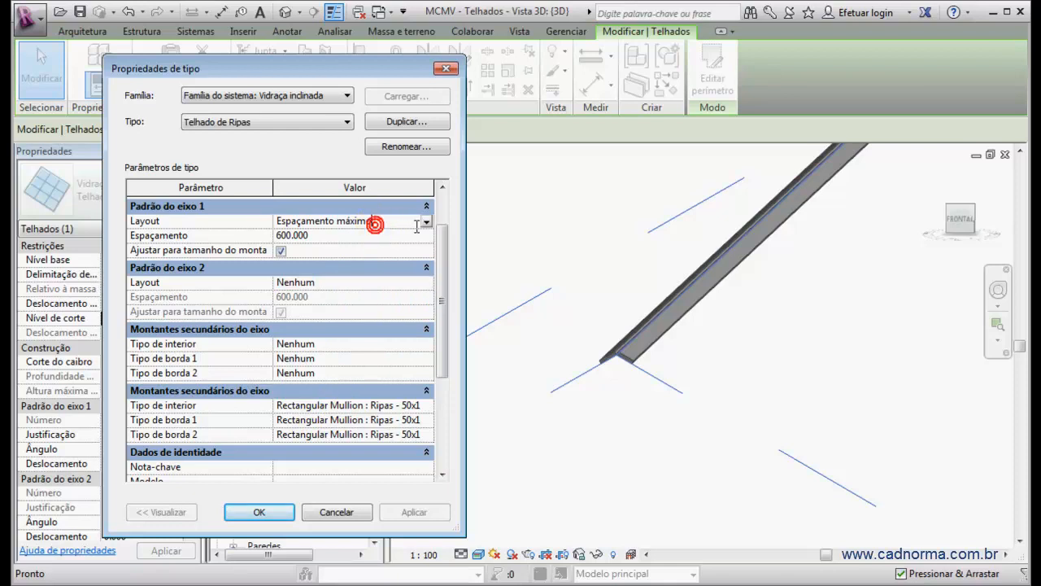
{"action": "left_click", "coordinate": [426, 221]}
{"action": "left_click", "coordinate": [302, 240]}
Set the axis 2 grid layout to Distância fixa with a spacing of 300 and confirm the type properties
{"action": "left_click", "coordinate": [353, 283]}
{"action": "left_click", "coordinate": [350, 282]}
{"action": "left_click", "coordinate": [426, 283]}
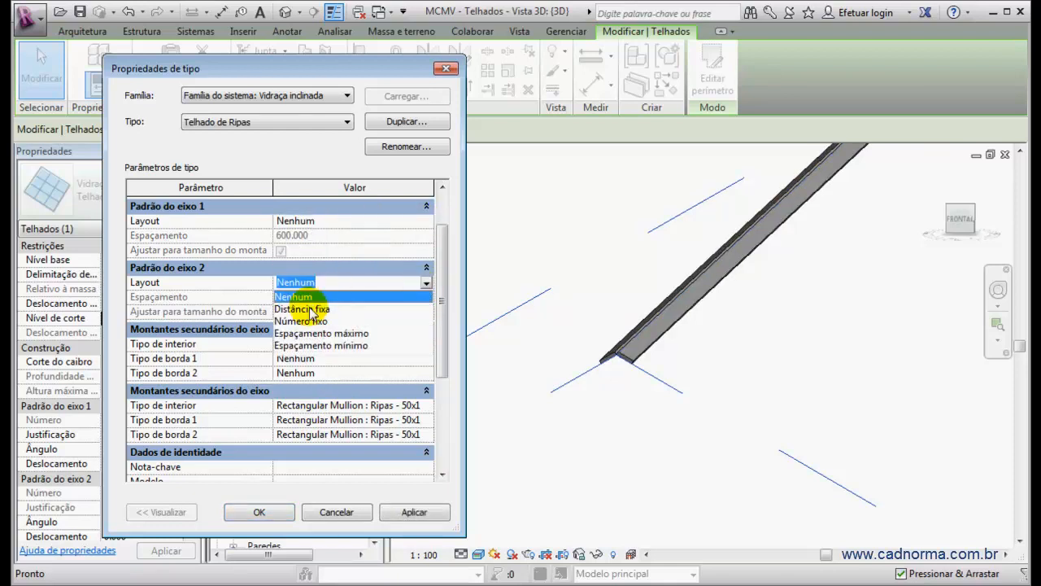
{"action": "left_click", "coordinate": [311, 310]}
{"action": "left_click", "coordinate": [340, 297]}
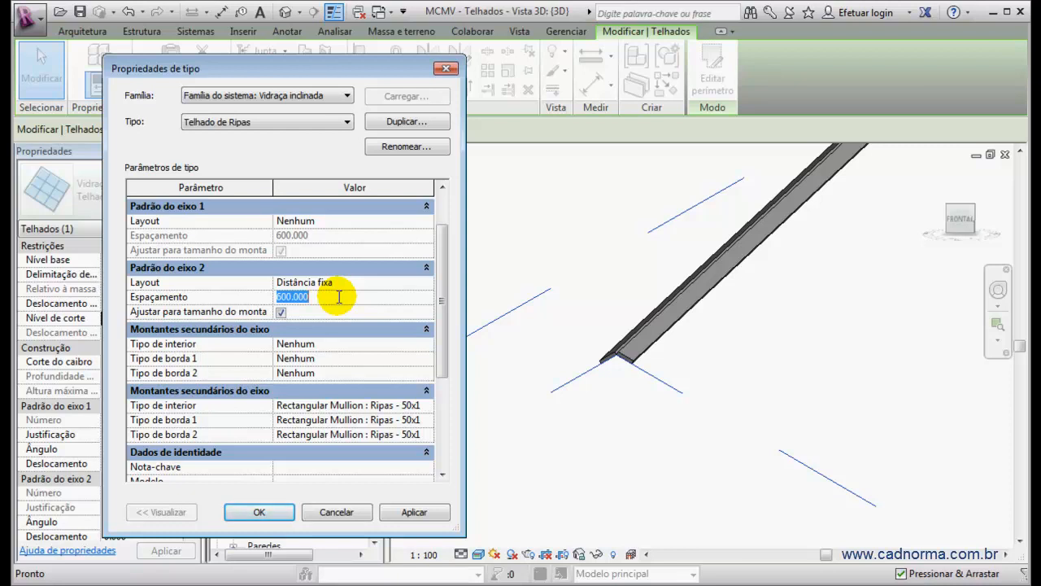
{"action": "type", "text": "300"}
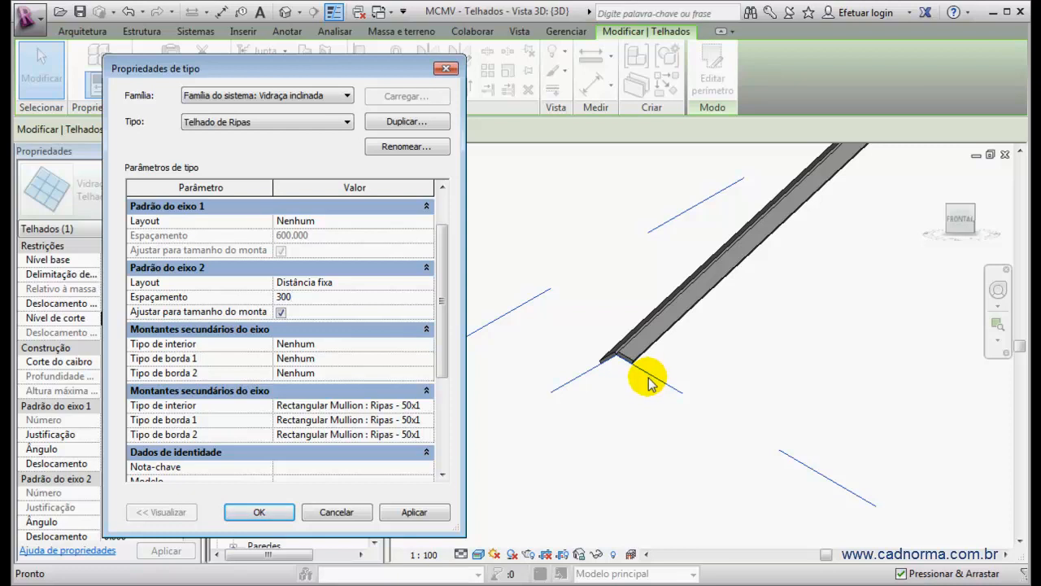
{"action": "left_click", "coordinate": [413, 511]}
{"action": "left_click", "coordinate": [210, 361]}
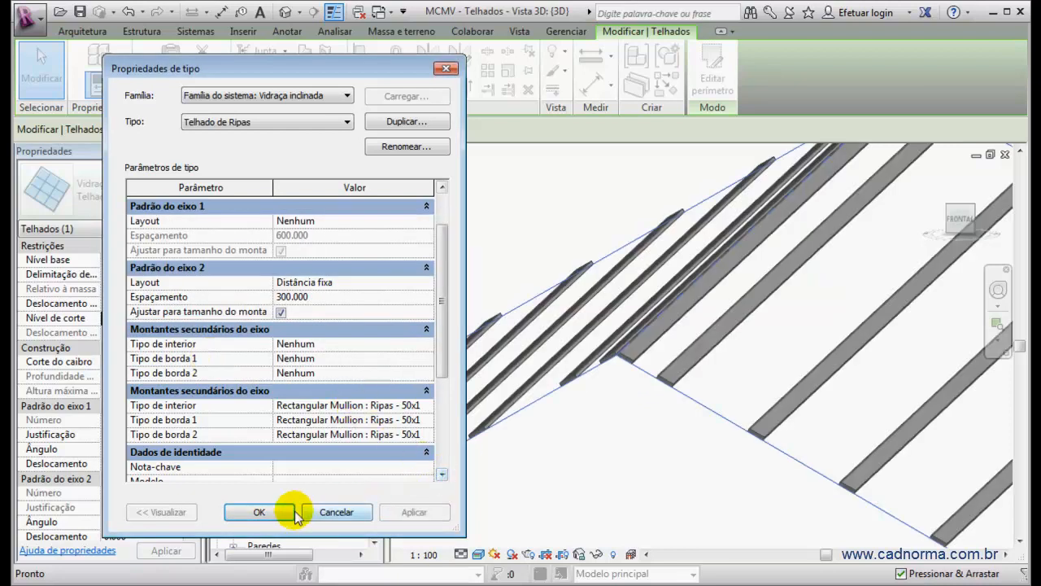
{"action": "left_click", "coordinate": [269, 512]}
{"action": "left_click", "coordinate": [627, 442]}
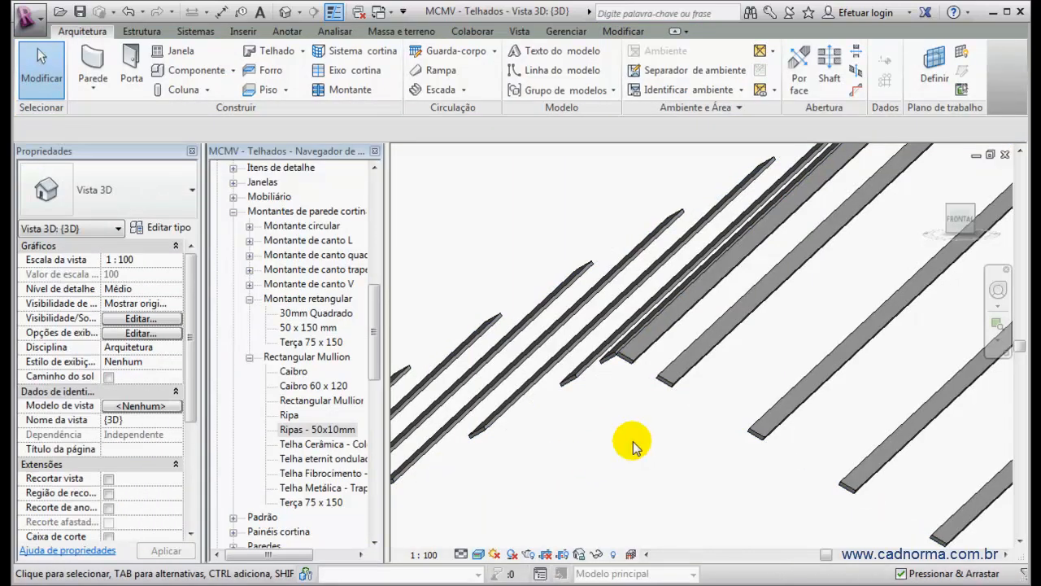
Check the batten roof in the 3D view and save the MCMV - Telhados project
{"action": "scroll", "coordinate": [635, 439], "scroll_direction": "down", "scroll_amount": 3}
{"action": "scroll", "coordinate": [690, 396], "scroll_direction": "up", "scroll_amount": 3}
{"action": "mouse_move", "coordinate": [706, 358]}
{"action": "middle_mouse_down"}
{"action": "mouse_move", "coordinate": [728, 270]}
{"action": "mouse_move", "coordinate": [697, 321]}
{"action": "mouse_move", "coordinate": [699, 346]}
{"action": "mouse_move", "coordinate": [705, 288]}
{"action": "mouse_move", "coordinate": [688, 349]}
{"action": "middle_mouse_up"}
{"action": "scroll", "coordinate": [592, 334], "scroll_direction": "down", "scroll_amount": 5}
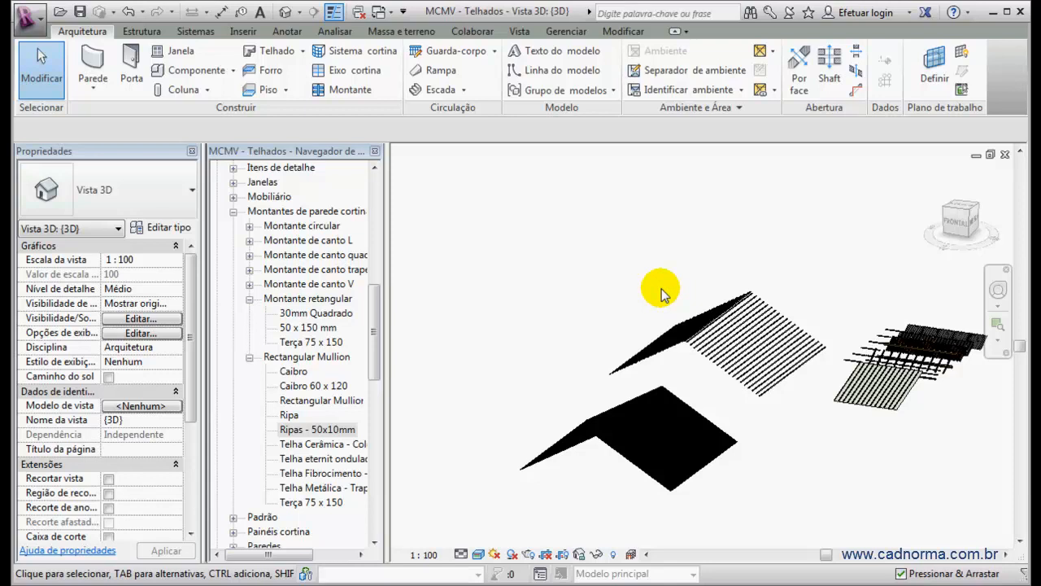
{"action": "left_click", "coordinate": [79, 12]}
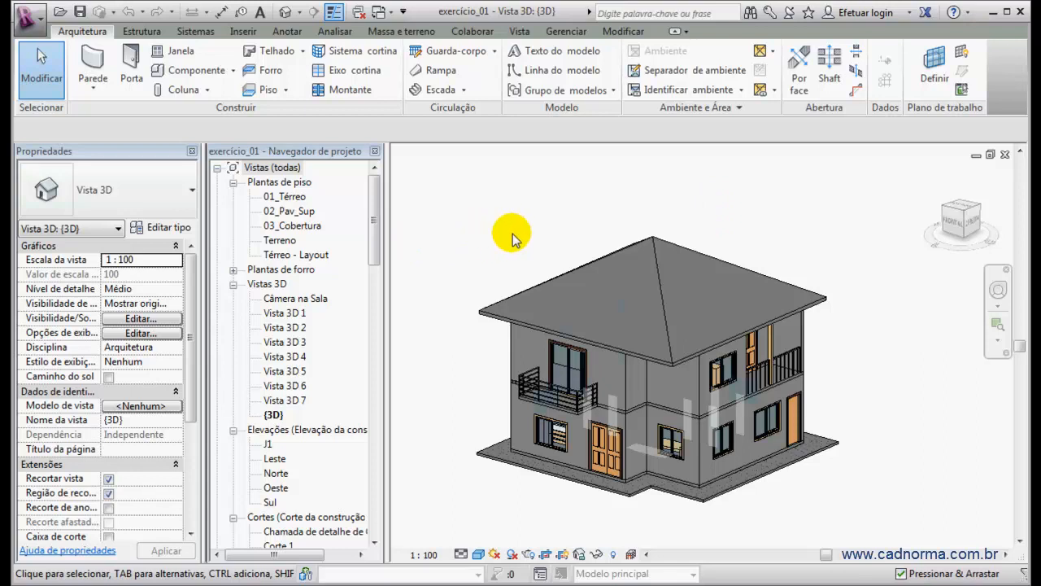
Transfer only the roof types (Tipos de telhado) from the MCMV - Telhados project into exercício_01
{"action": "left_click", "coordinate": [567, 32]}
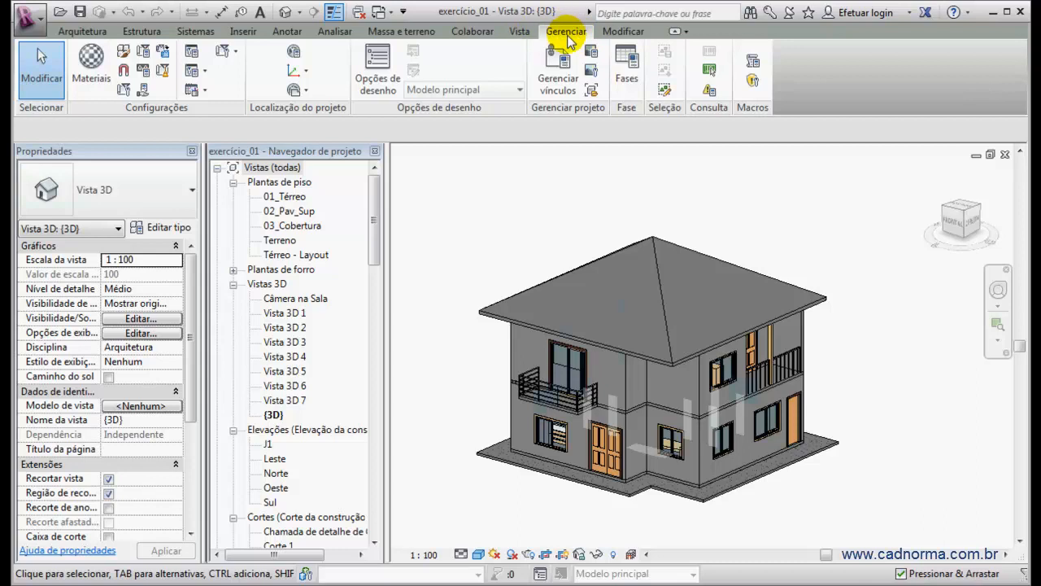
{"action": "left_click", "coordinate": [162, 54]}
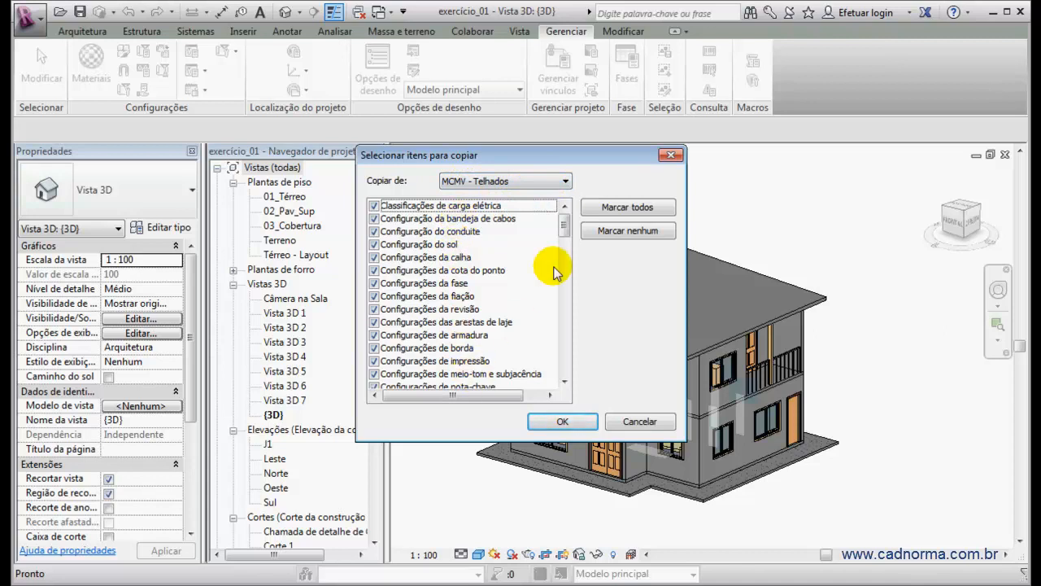
{"action": "left_click_drag", "start_coordinate": [569, 224], "coordinate": [564, 358]}
{"action": "left_click", "coordinate": [616, 232]}
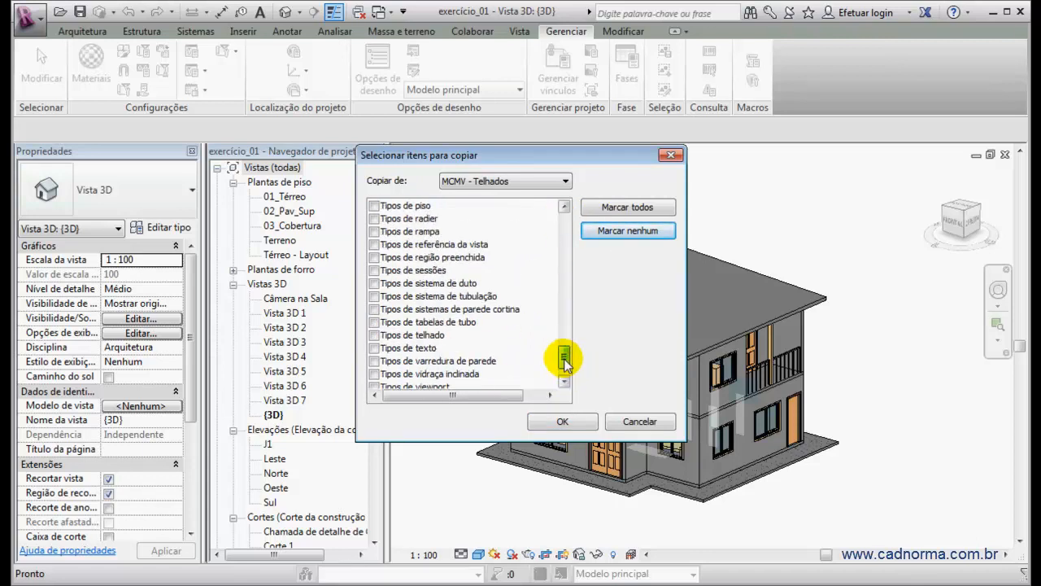
{"action": "left_click", "coordinate": [375, 335]}
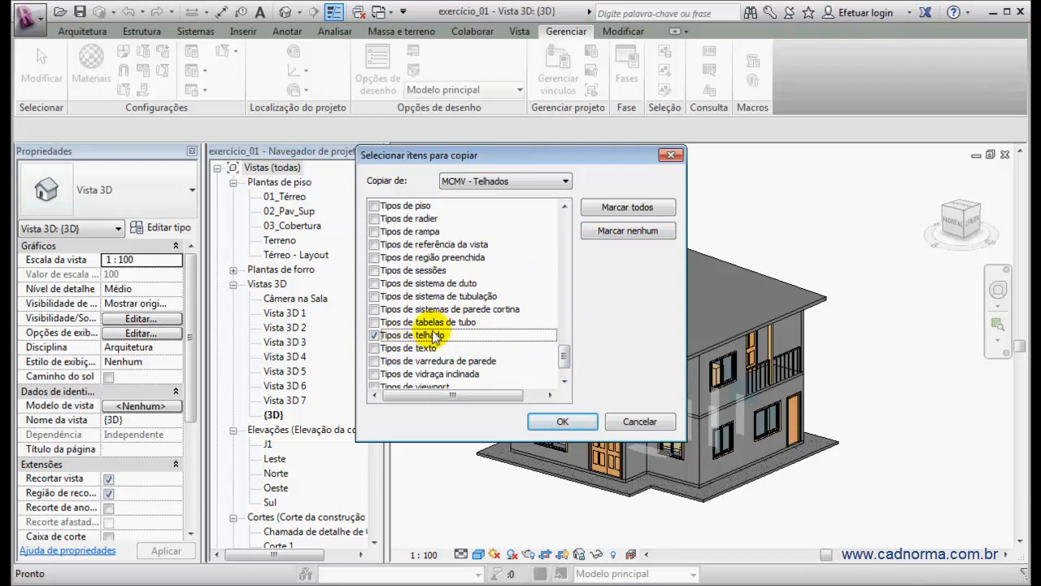
{"action": "left_click_drag", "start_coordinate": [565, 351], "coordinate": [566, 366]}
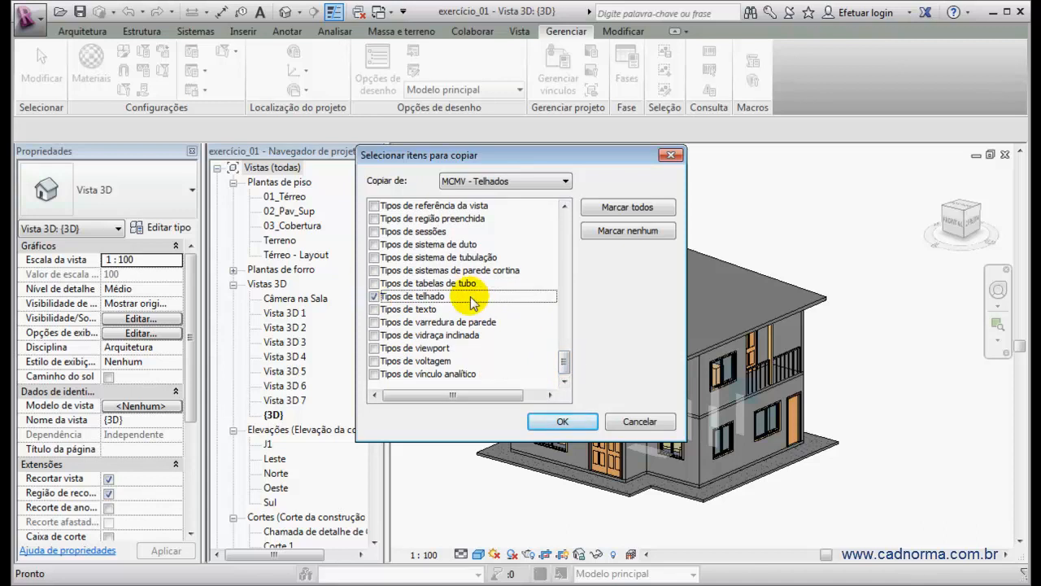
{"action": "left_click", "coordinate": [559, 422]}
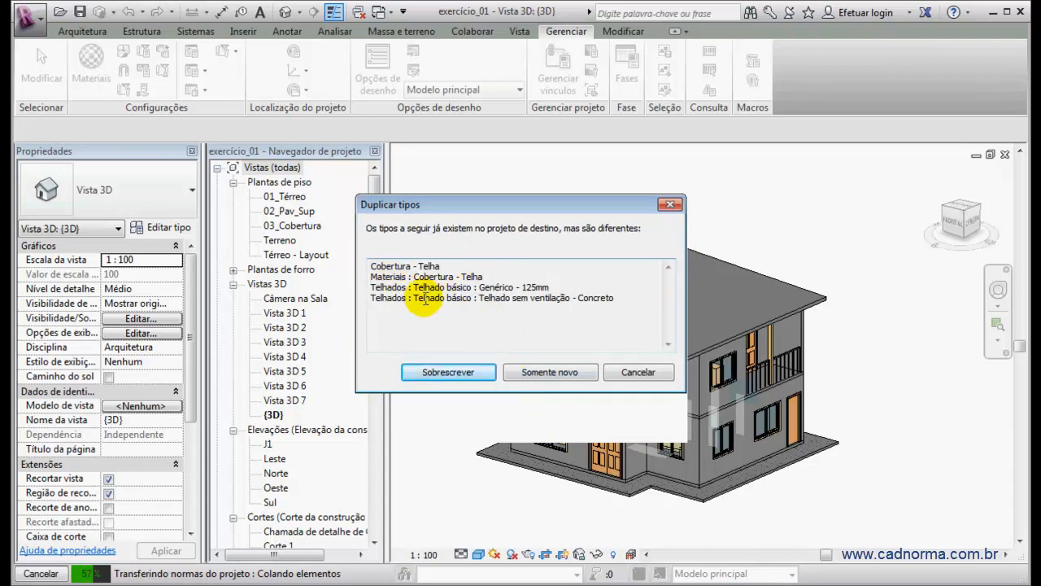
Review the list of duplicate types and overwrite them with the transferred versions
{"action": "left_click_drag", "start_coordinate": [510, 288], "coordinate": [550, 290]}
{"action": "left_click_drag", "start_coordinate": [478, 299], "coordinate": [612, 296]}
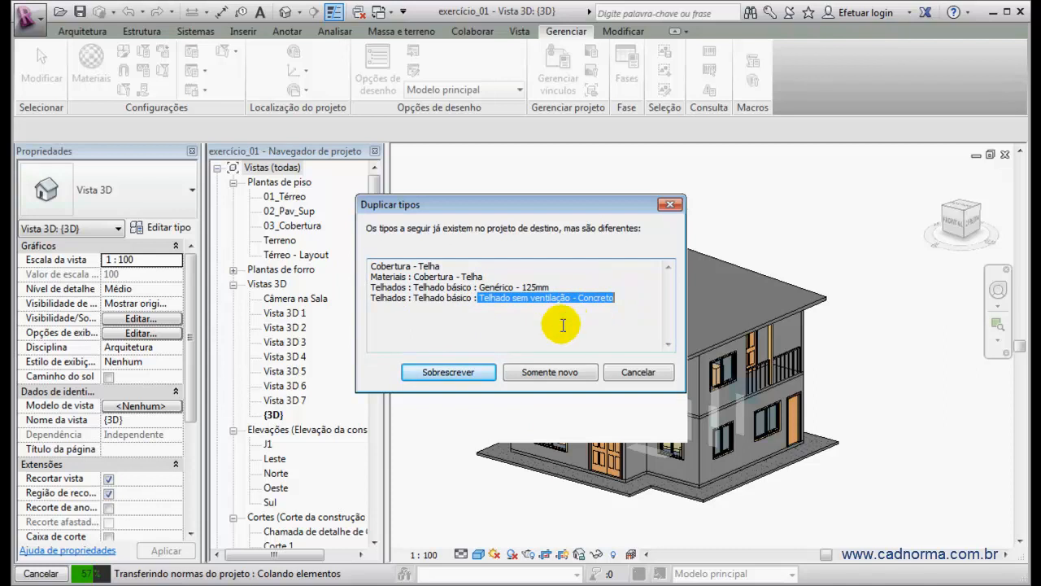
{"action": "left_click", "coordinate": [448, 373]}
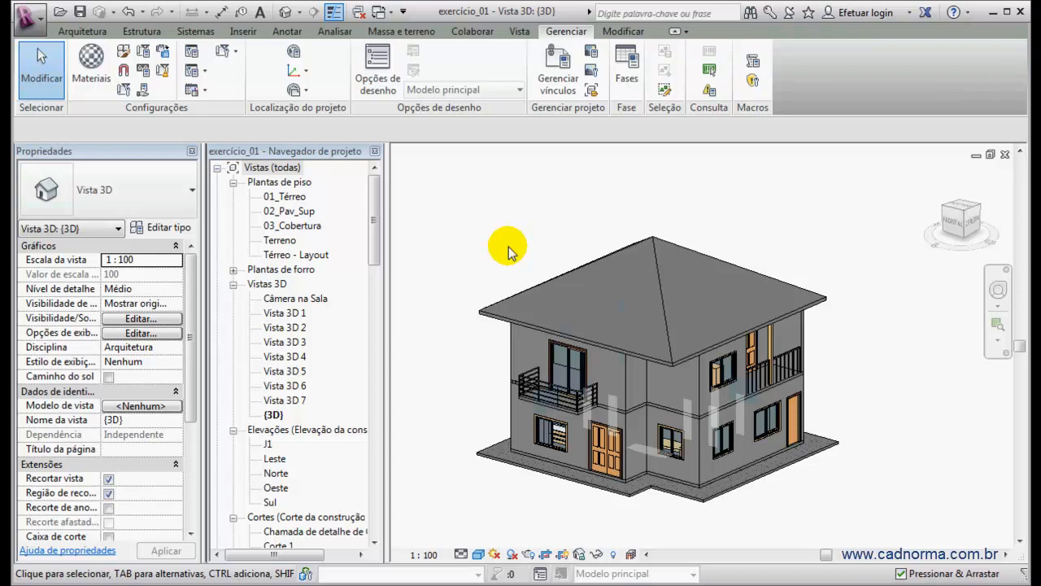
Change the house's hip roof to the sloped glazing type Cadnorma_telhado de terças - 75 x 150
{"action": "left_click", "coordinate": [653, 244]}
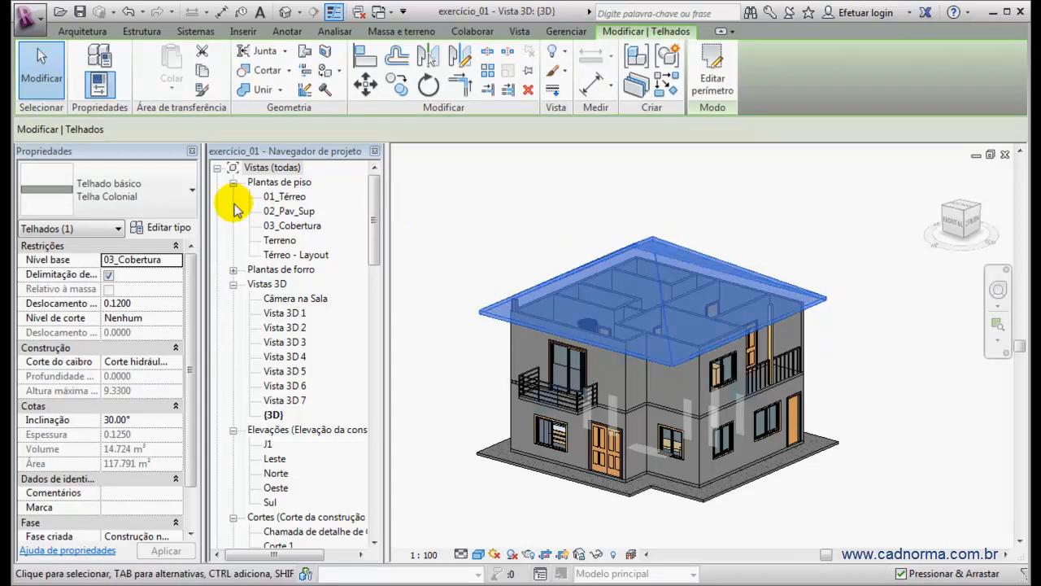
{"action": "left_click", "coordinate": [192, 190]}
{"action": "scroll", "coordinate": [299, 340], "scroll_direction": "down", "scroll_amount": 2}
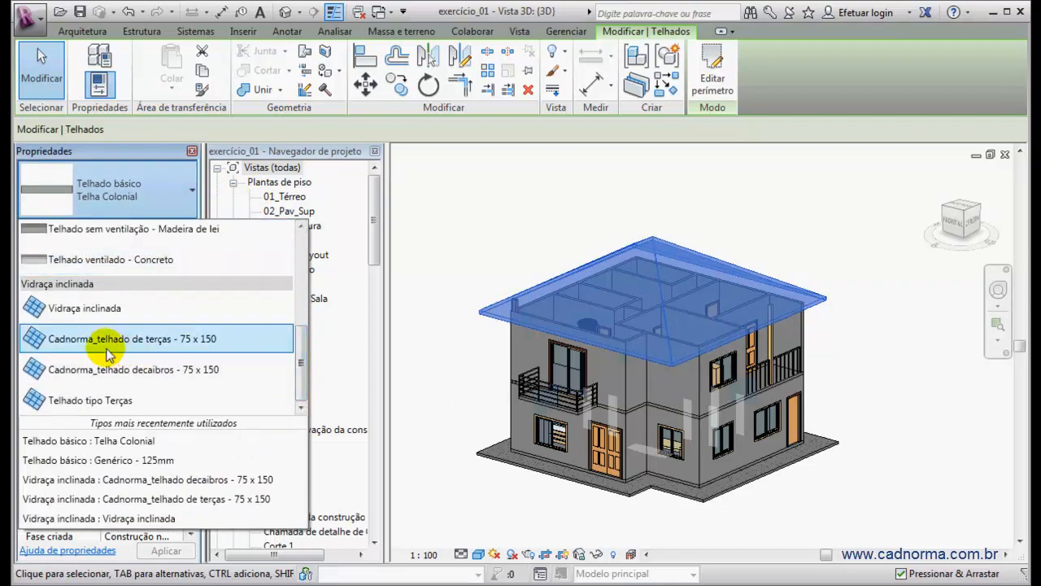
{"action": "mouse_move", "coordinate": [65, 346]}
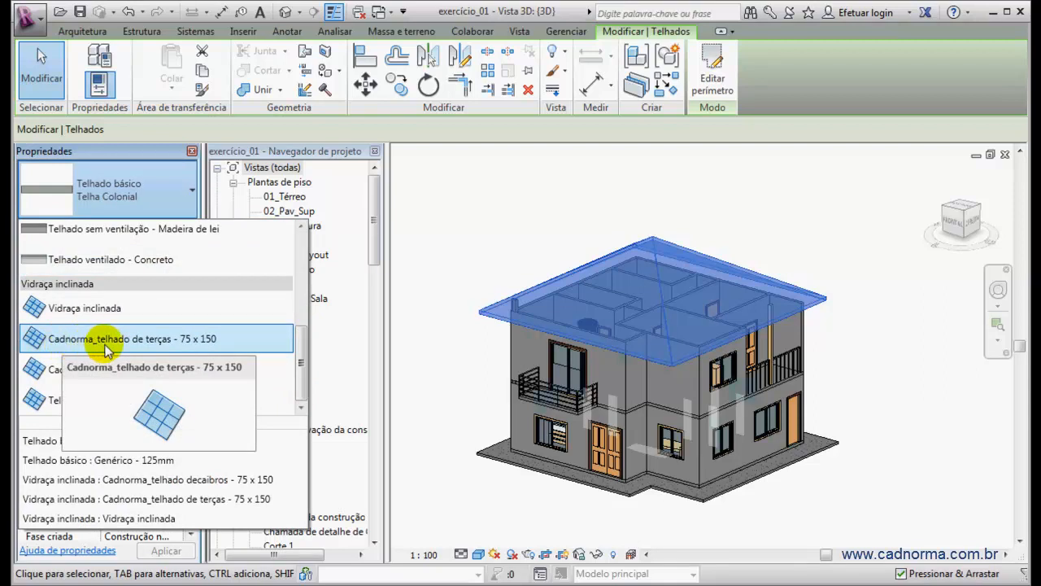
{"action": "left_click", "coordinate": [137, 340]}
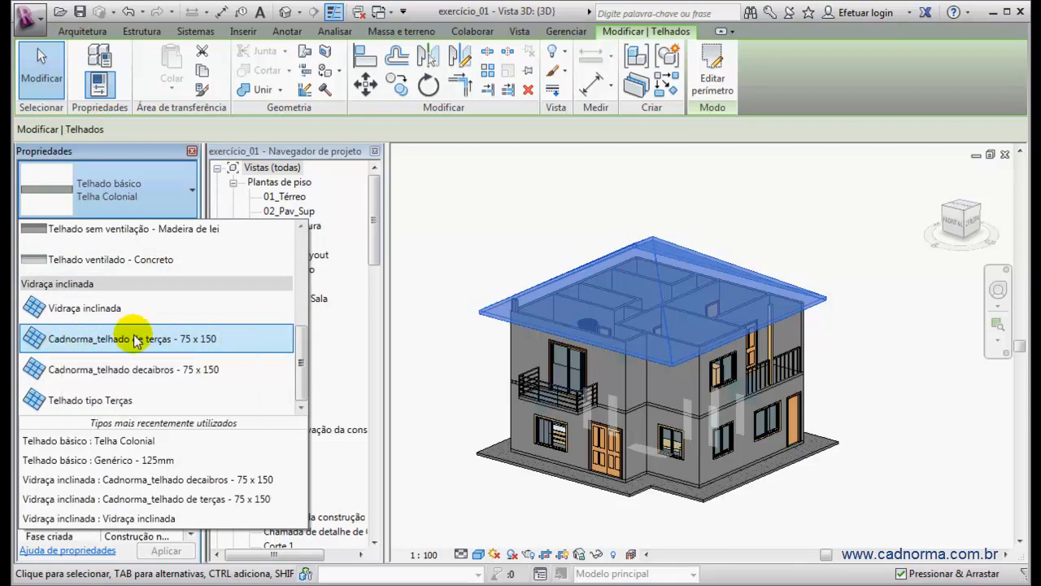
Examine the purlin framing over the house from several angles in the 3D view
{"action": "left_click", "coordinate": [582, 208]}
{"action": "mouse_move", "coordinate": [582, 208]}
{"action": "middle_mouse_down", "text": "shift"}
{"action": "mouse_move", "coordinate": [632, 326]}
{"action": "mouse_move", "coordinate": [826, 296]}
{"action": "mouse_move", "coordinate": [623, 323]}
{"action": "mouse_move", "coordinate": [609, 358]}
{"action": "mouse_move", "coordinate": [624, 358]}
{"action": "mouse_move", "coordinate": [663, 419]}
{"action": "mouse_move", "coordinate": [723, 383]}
{"action": "mouse_move", "coordinate": [803, 286]}
{"action": "mouse_move", "coordinate": [792, 274]}
{"action": "mouse_move", "coordinate": [723, 277]}
{"action": "mouse_move", "coordinate": [692, 239]}
{"action": "mouse_move", "coordinate": [655, 301]}
{"action": "mouse_move", "coordinate": [645, 345]}
{"action": "mouse_move", "coordinate": [690, 365]}
{"action": "middle_mouse_up", "text": "shift"}
{"action": "scroll", "coordinate": [575, 379], "scroll_direction": "up", "scroll_amount": 4}
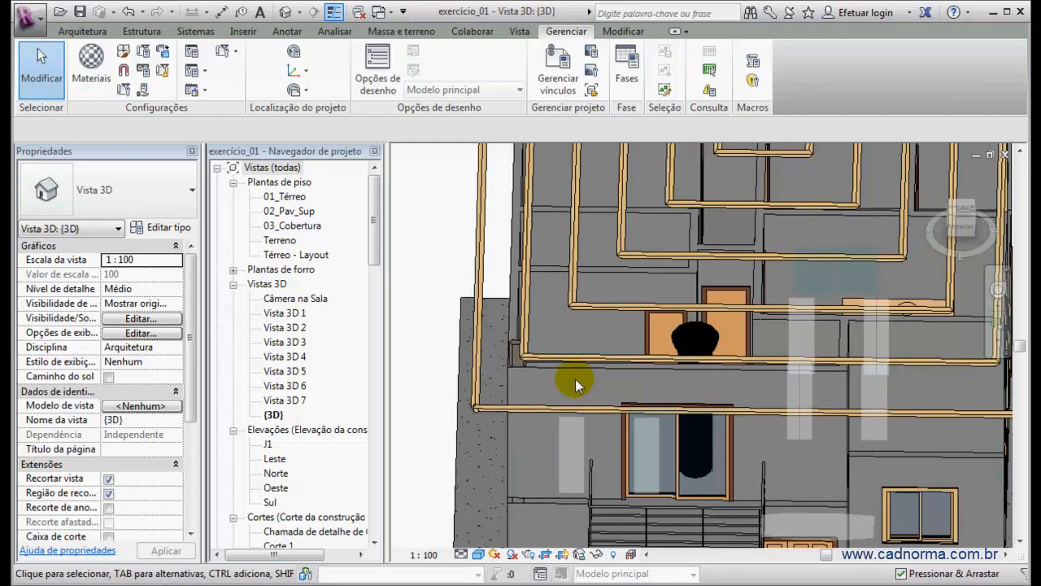
{"action": "scroll", "coordinate": [573, 348], "scroll_direction": "down", "scroll_amount": 2}
{"action": "middle_click_drag", "start_coordinate": [573, 348], "coordinate": [527, 376], "text": "shift"}
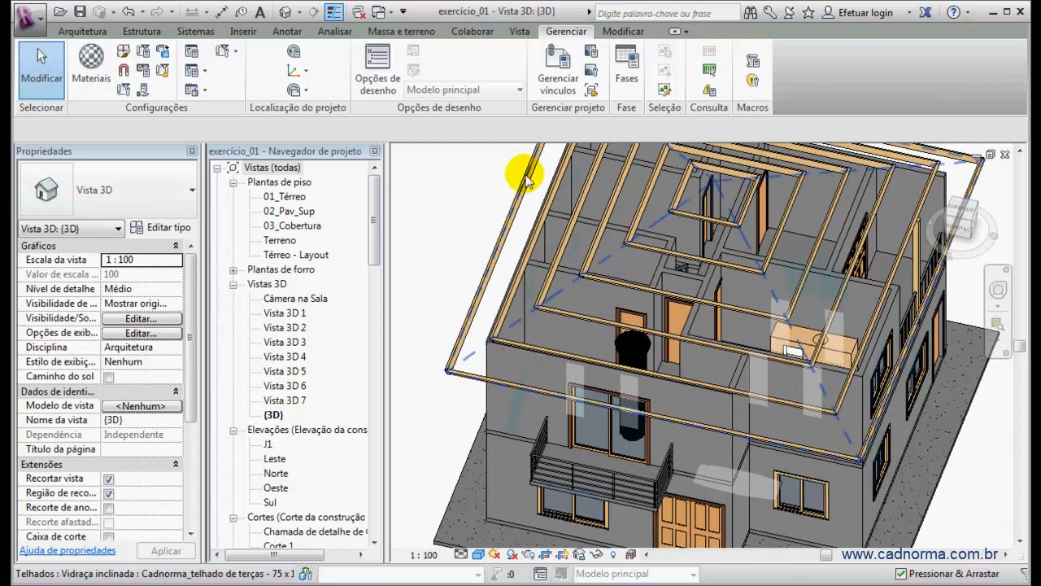
{"action": "scroll", "coordinate": [756, 314], "scroll_direction": "down", "scroll_amount": 2}
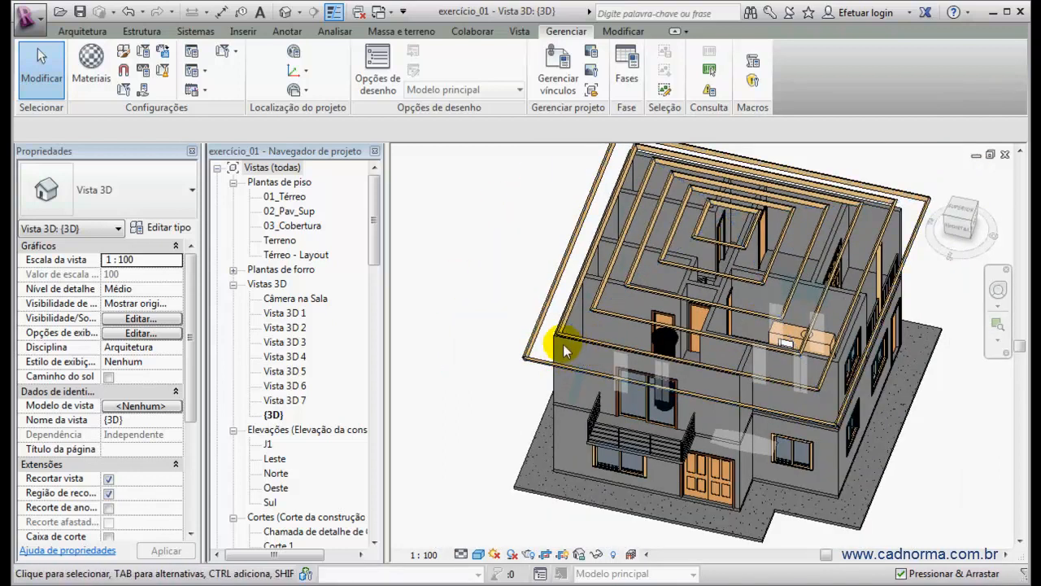
Edit the purlin roof's footprint and align its edge above the front balcony with the outer face of that wall
{"action": "middle_click_drag", "start_coordinate": [611, 342], "coordinate": [517, 381], "text": "shift"}
{"action": "left_click", "coordinate": [503, 358]}
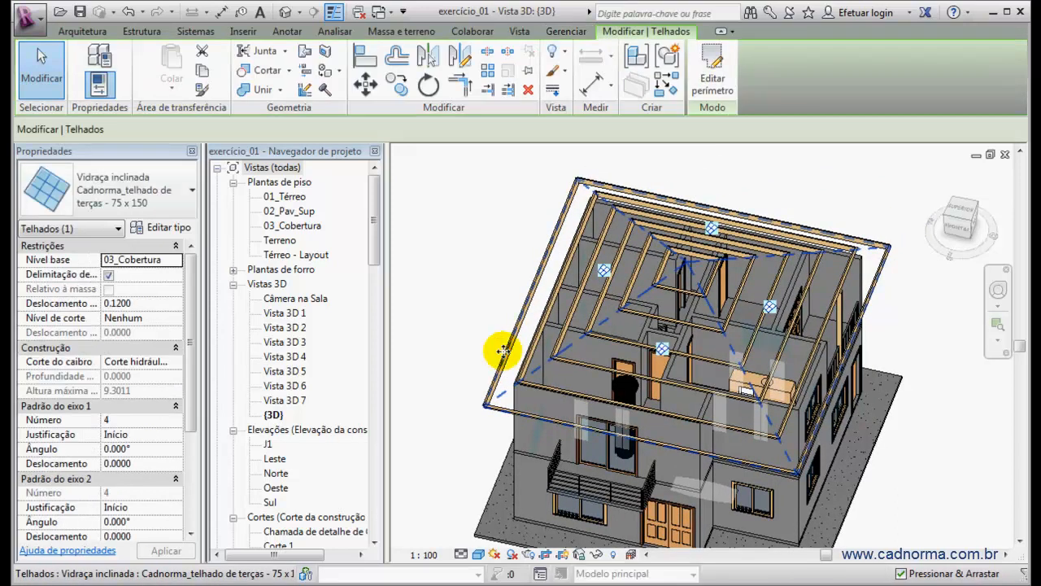
{"action": "left_click", "coordinate": [708, 89]}
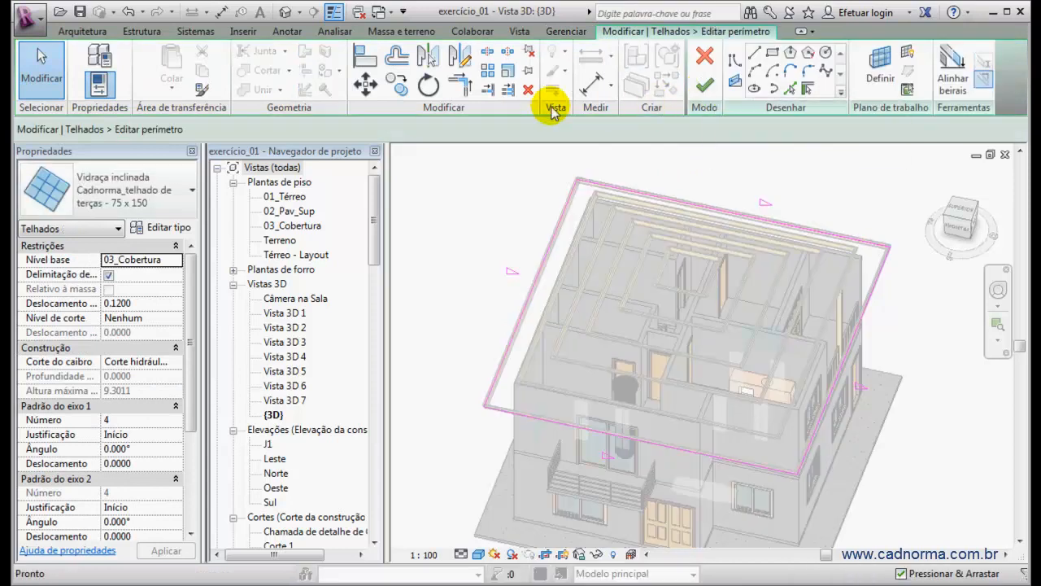
{"action": "left_click", "coordinate": [364, 55]}
{"action": "scroll", "coordinate": [521, 403], "scroll_direction": "up", "scroll_amount": 5}
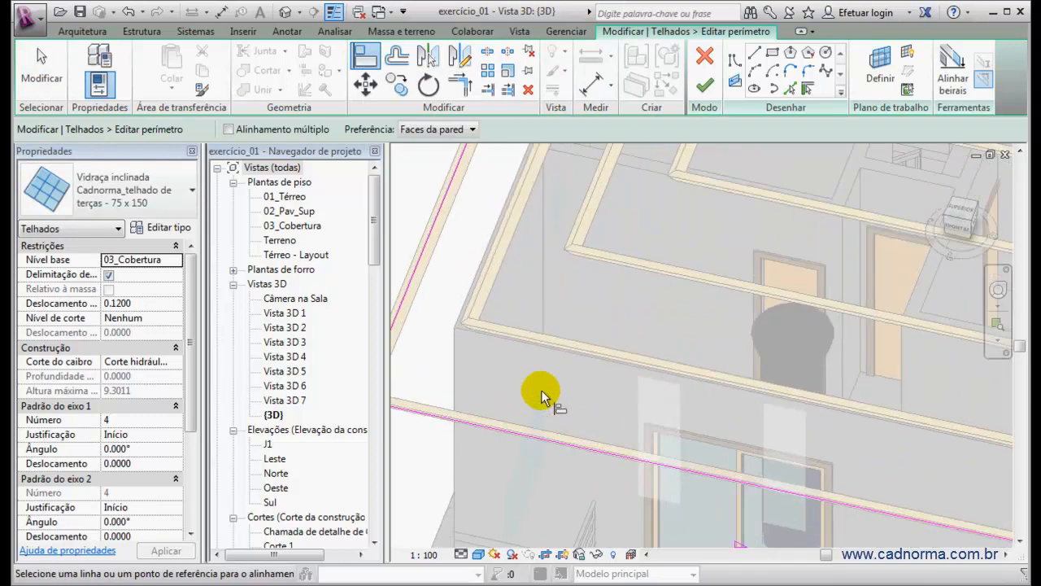
{"action": "left_click", "coordinate": [536, 347]}
{"action": "left_click", "coordinate": [515, 429]}
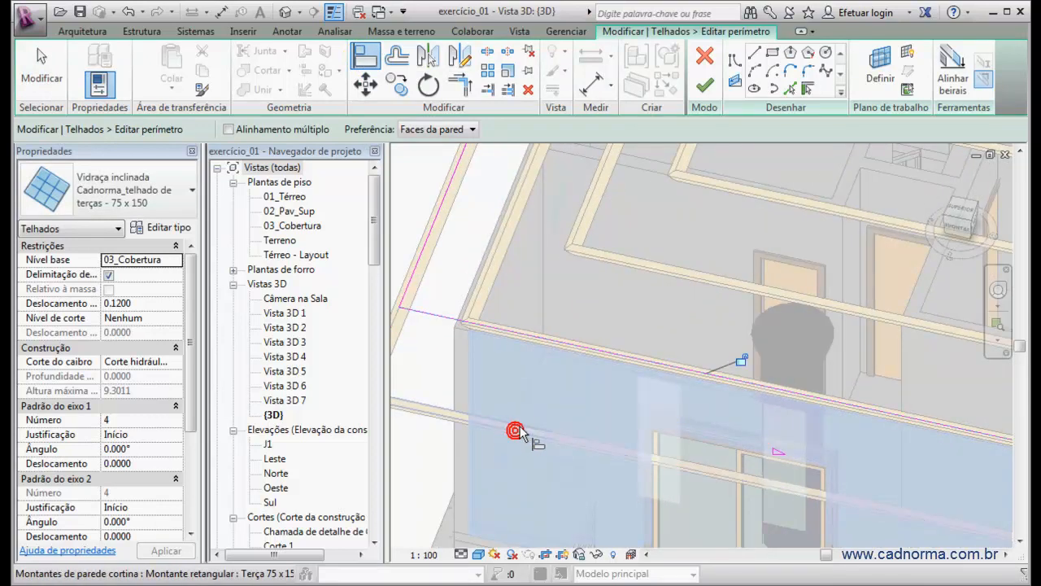
Align the adjacent roof footprint edge with the outer face of the side wall that has small windows
{"action": "middle_click_drag", "start_coordinate": [493, 364], "coordinate": [627, 372], "text": "shift"}
{"action": "scroll", "coordinate": [688, 332], "scroll_direction": "down", "scroll_amount": 4}
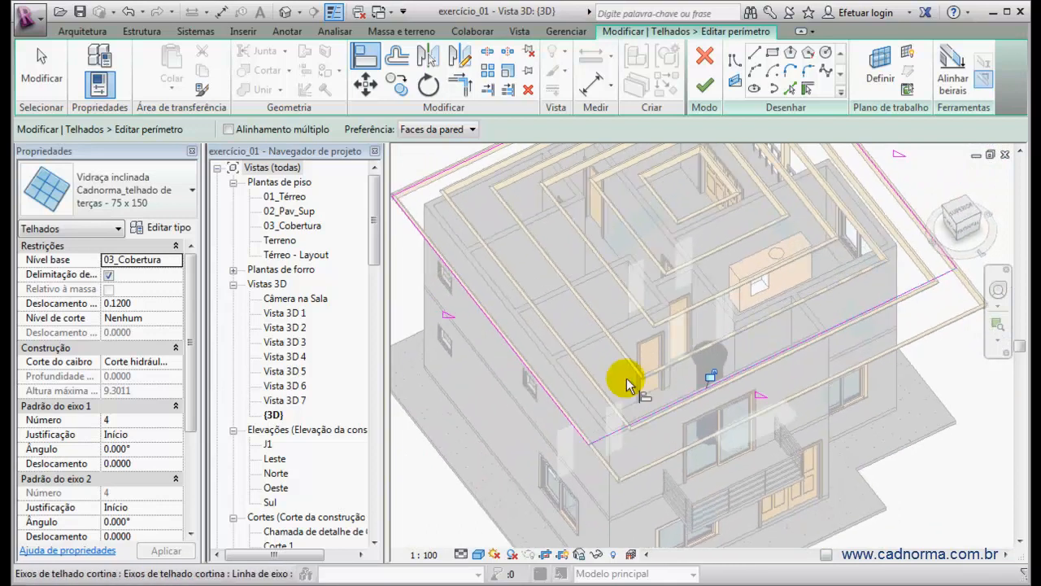
{"action": "left_click", "coordinate": [584, 405]}
{"action": "left_click", "coordinate": [567, 416]}
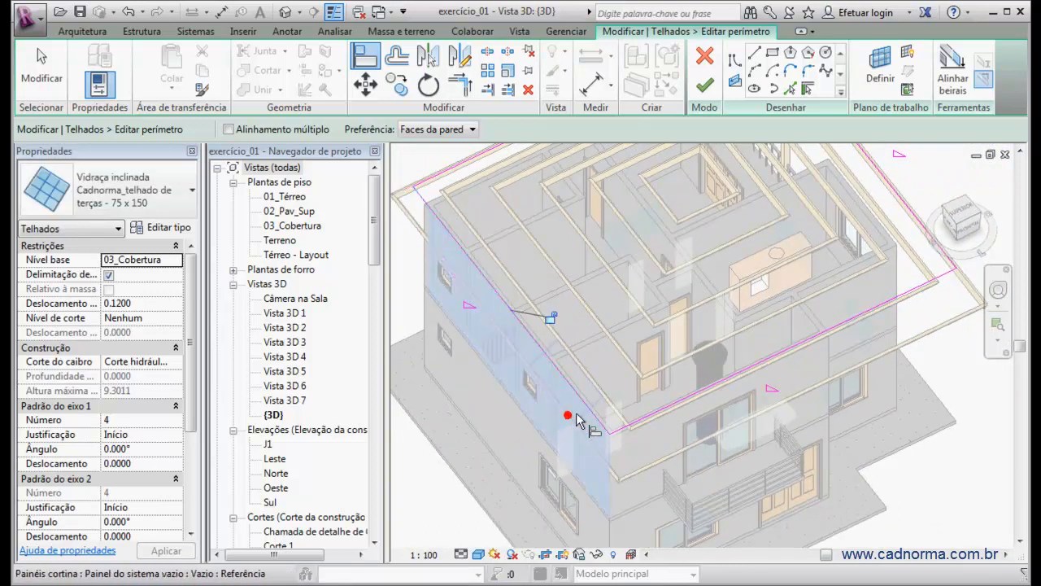
Align the remaining overhanging roof footprint edges with their wall faces and finish the footprint edit
{"action": "middle_click_drag", "start_coordinate": [576, 345], "coordinate": [734, 326], "text": "shift"}
{"action": "middle_click_drag", "start_coordinate": [584, 366], "coordinate": [590, 274]}
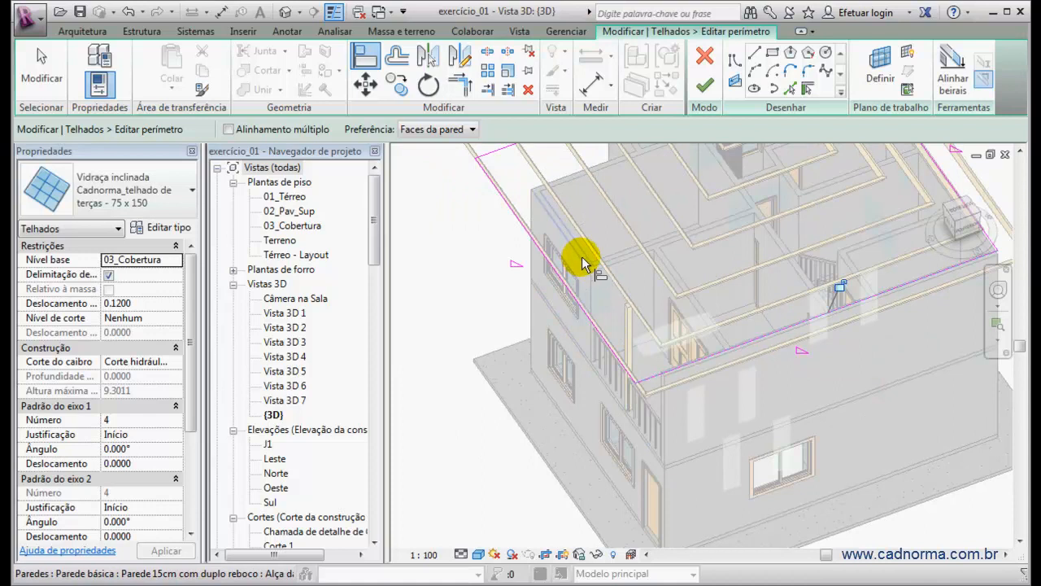
{"action": "left_click", "coordinate": [530, 239]}
{"action": "middle_click_drag", "start_coordinate": [559, 258], "coordinate": [600, 346]}
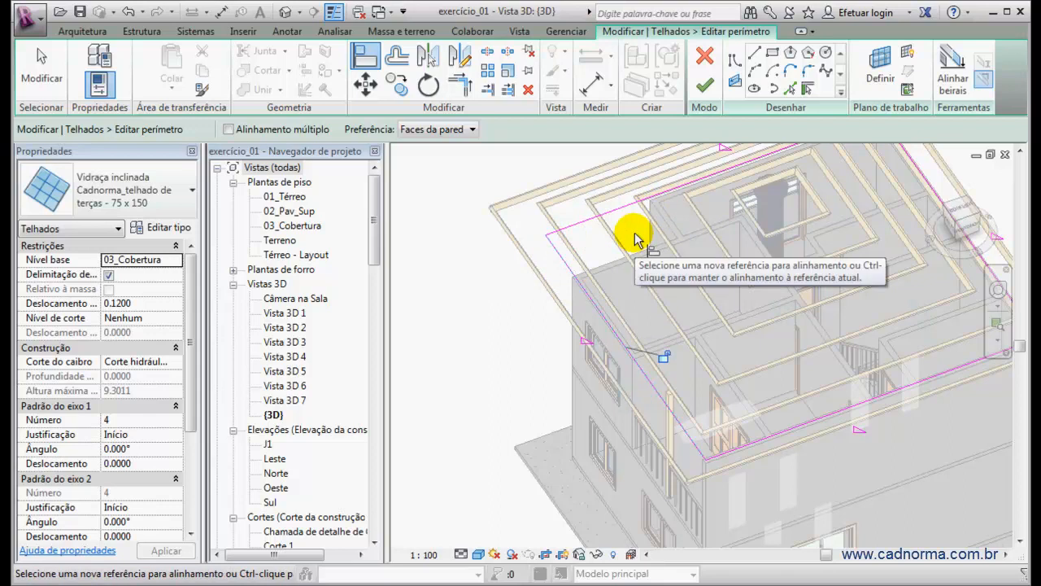
{"action": "left_click", "coordinate": [704, 83]}
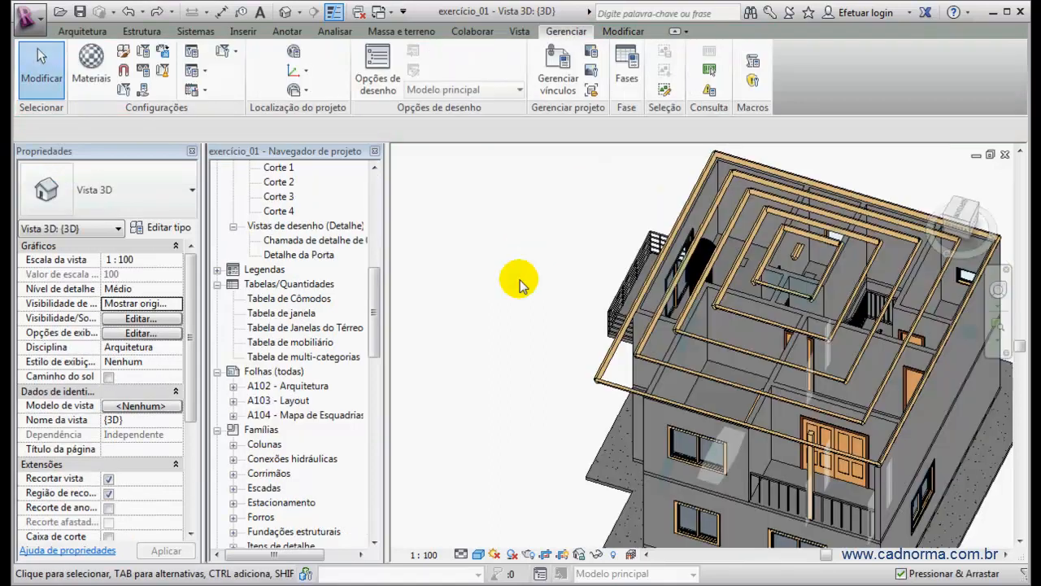
Check the trimmed purlin roof from the side in 3D and open the Sul elevation
{"action": "middle_click_drag", "start_coordinate": [674, 360], "coordinate": [727, 216], "text": "shift"}
{"action": "scroll", "coordinate": [378, 224], "scroll_direction": "up", "scroll_amount": 10}
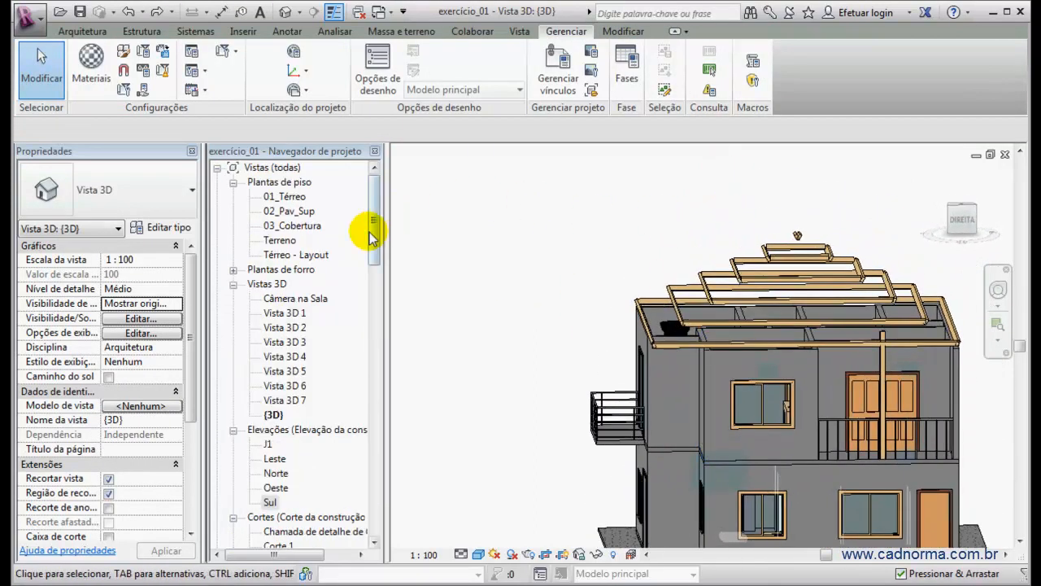
{"action": "scroll", "coordinate": [377, 242], "scroll_direction": "down", "scroll_amount": 4}
{"action": "left_click", "coordinate": [270, 356]}
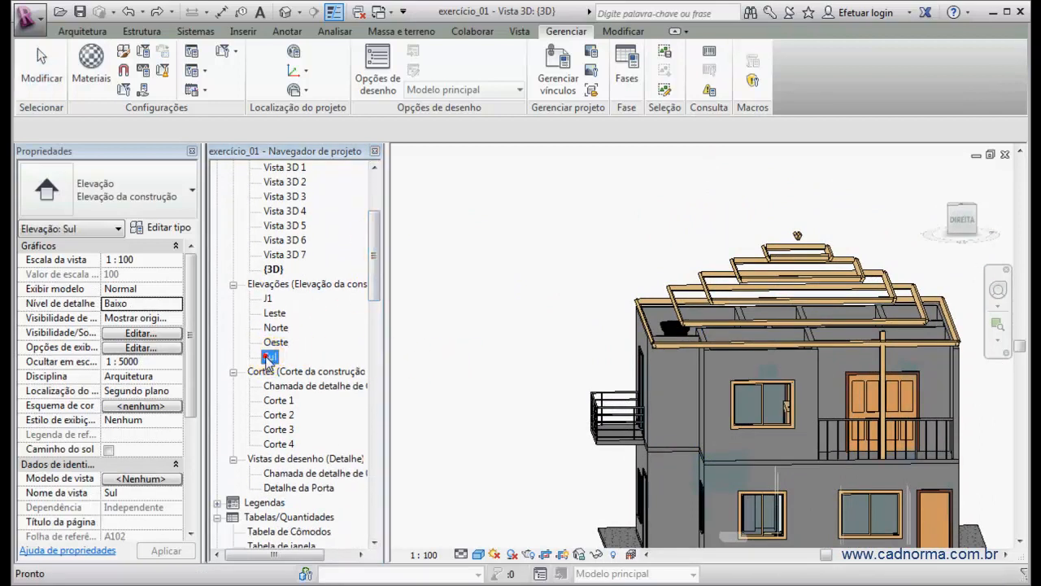
{"action": "double_click", "coordinate": [269, 358]}
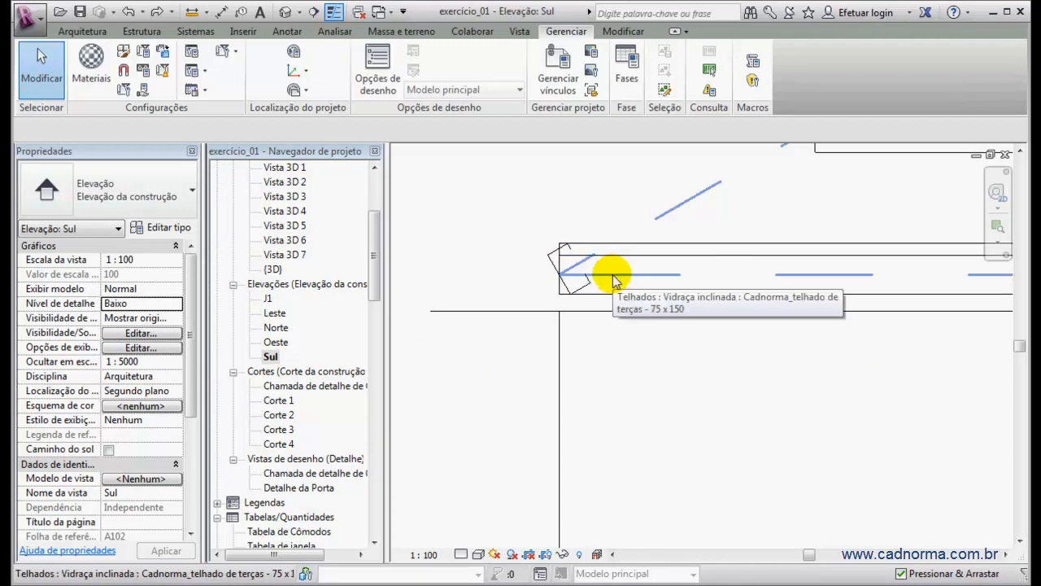
Examine how the lowest purlins sit above the wall top at the eave corner in the Sul elevation
{"action": "scroll", "coordinate": [571, 291], "scroll_direction": "up", "scroll_amount": 3}
{"action": "scroll", "coordinate": [588, 282], "scroll_direction": "down", "scroll_amount": 4}
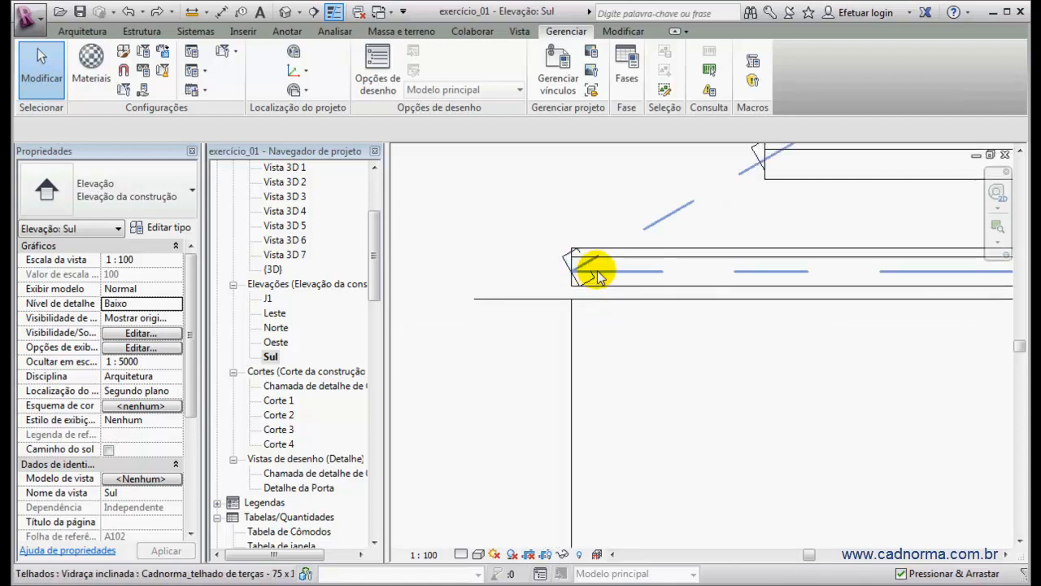
{"action": "middle_click_drag", "start_coordinate": [681, 236], "coordinate": [654, 266]}
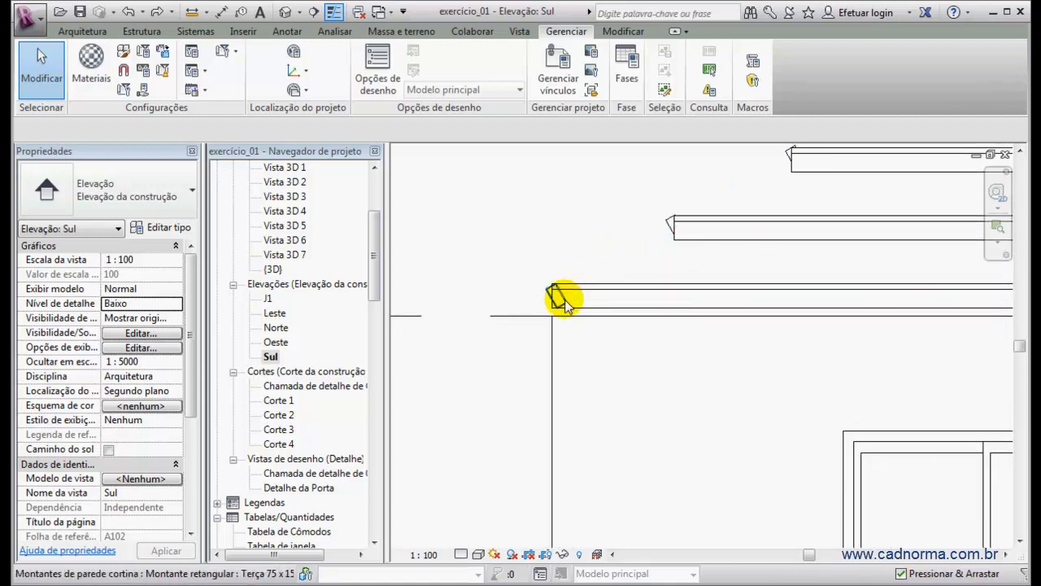
{"action": "scroll", "coordinate": [564, 295], "scroll_direction": "up", "scroll_amount": 3}
{"action": "scroll", "coordinate": [671, 253], "scroll_direction": "down", "scroll_amount": 3}
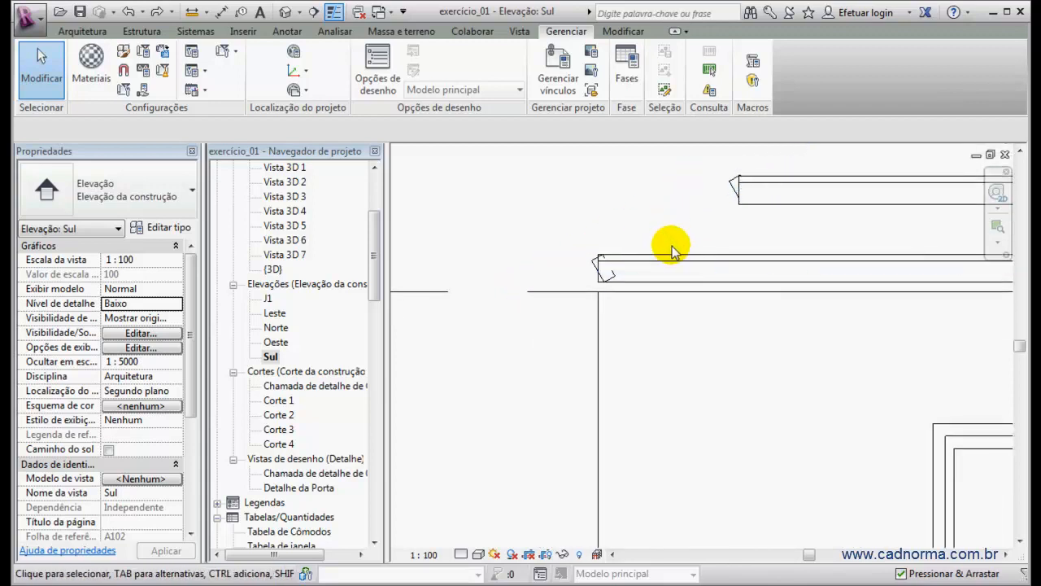
{"action": "scroll", "coordinate": [671, 253], "scroll_direction": "down", "scroll_amount": 1}
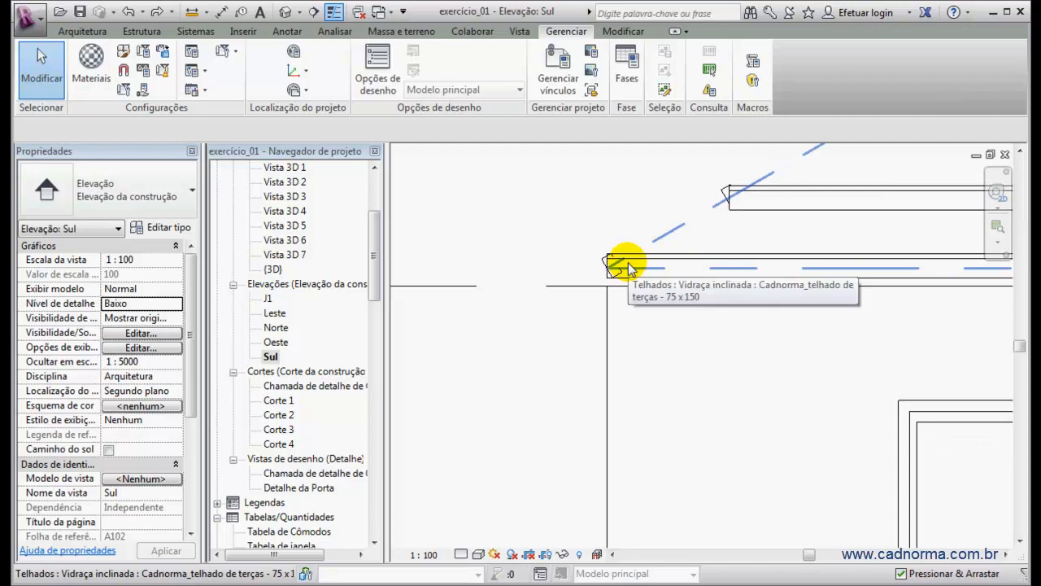
{"action": "scroll", "coordinate": [630, 273], "scroll_direction": "up", "scroll_amount": 1}
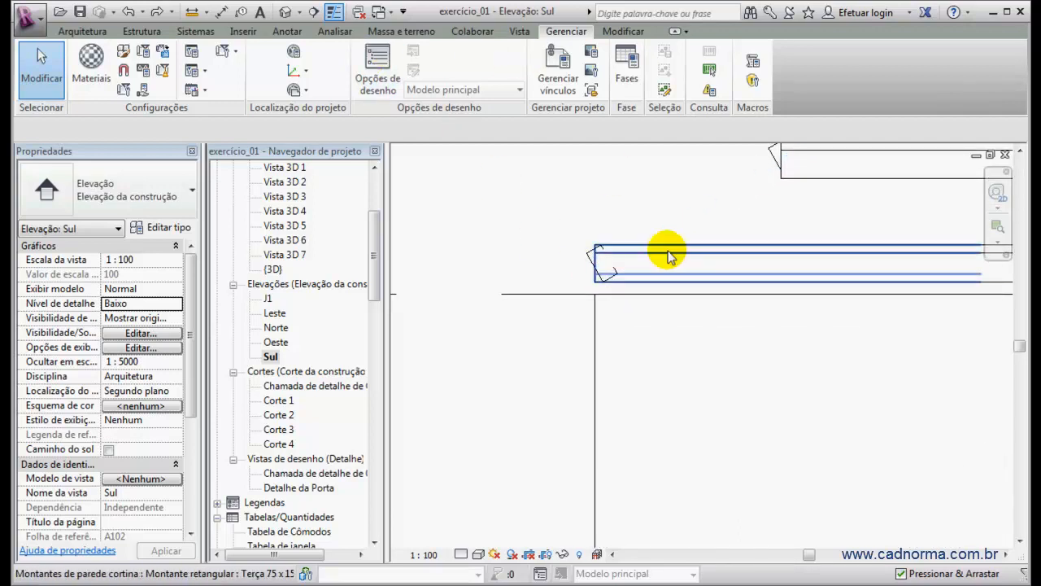
Move the purlin roof straight down from the lowest purlin's bottom corner to the top corner of the wall
{"action": "left_click", "coordinate": [601, 246]}
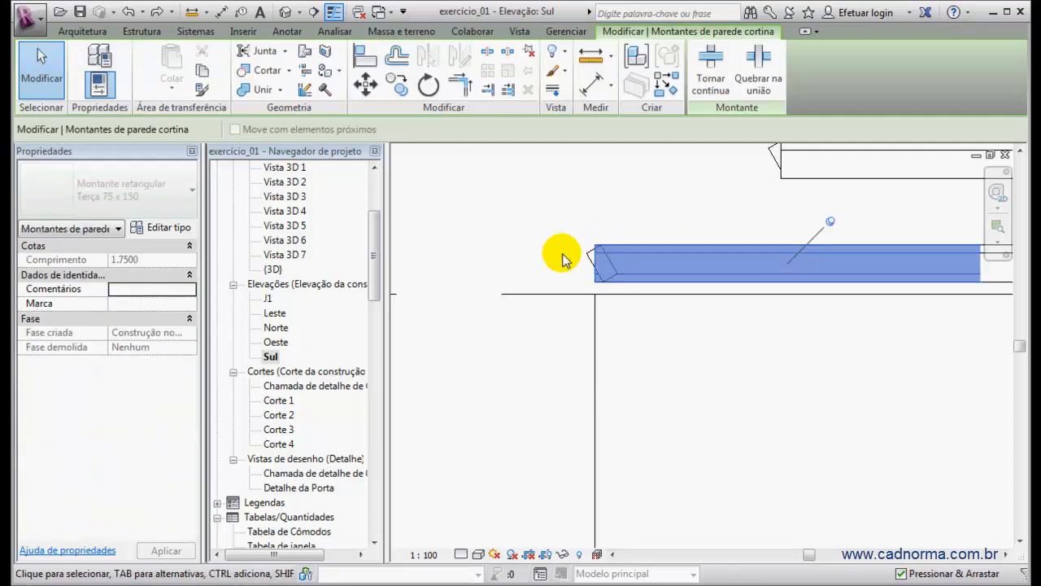
{"action": "left_click", "coordinate": [365, 85]}
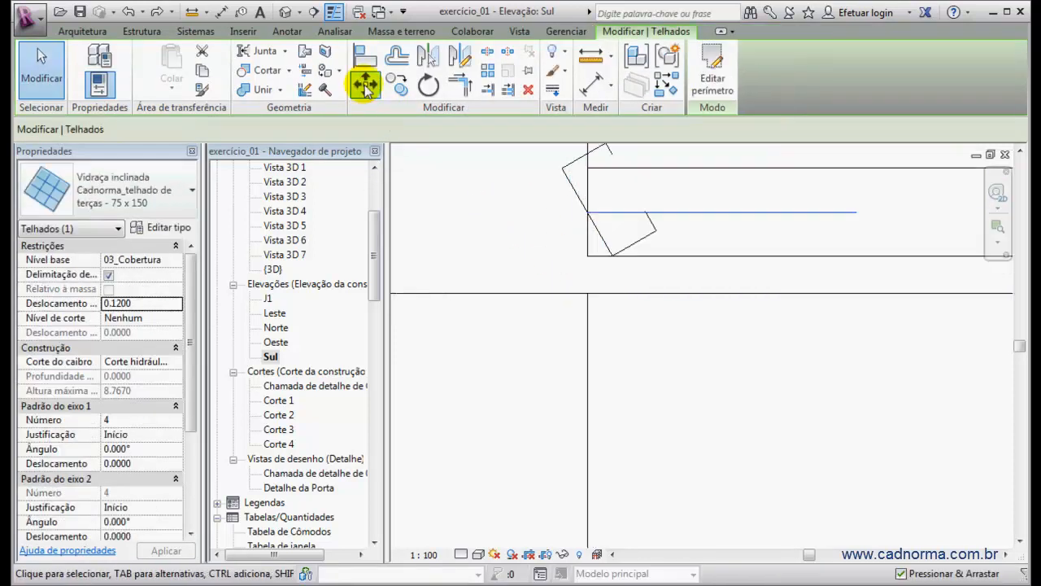
{"action": "left_click", "coordinate": [366, 85]}
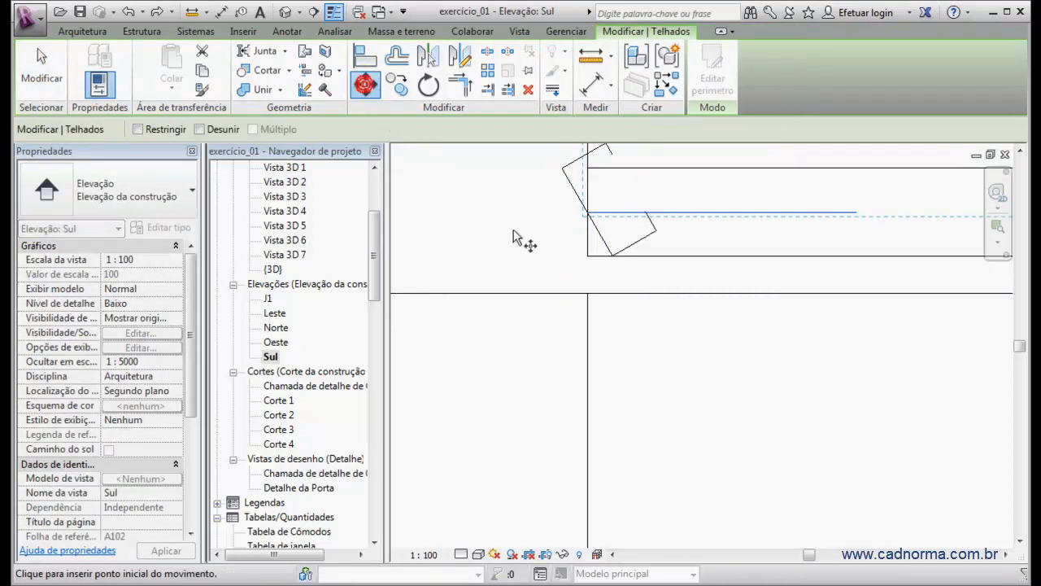
{"action": "left_click", "coordinate": [590, 257]}
{"action": "left_click", "coordinate": [588, 292]}
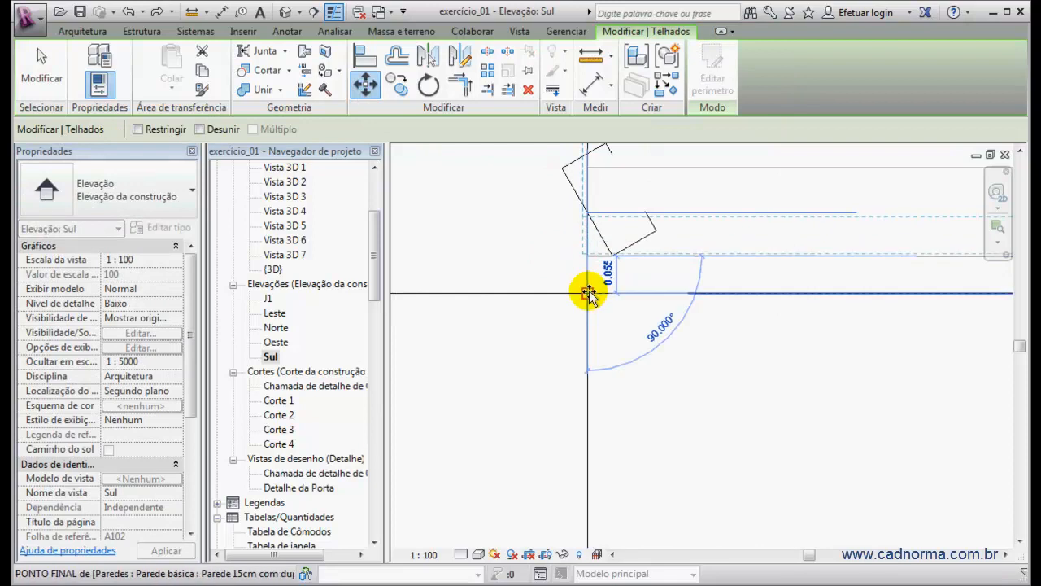
{"action": "left_click", "coordinate": [502, 215]}
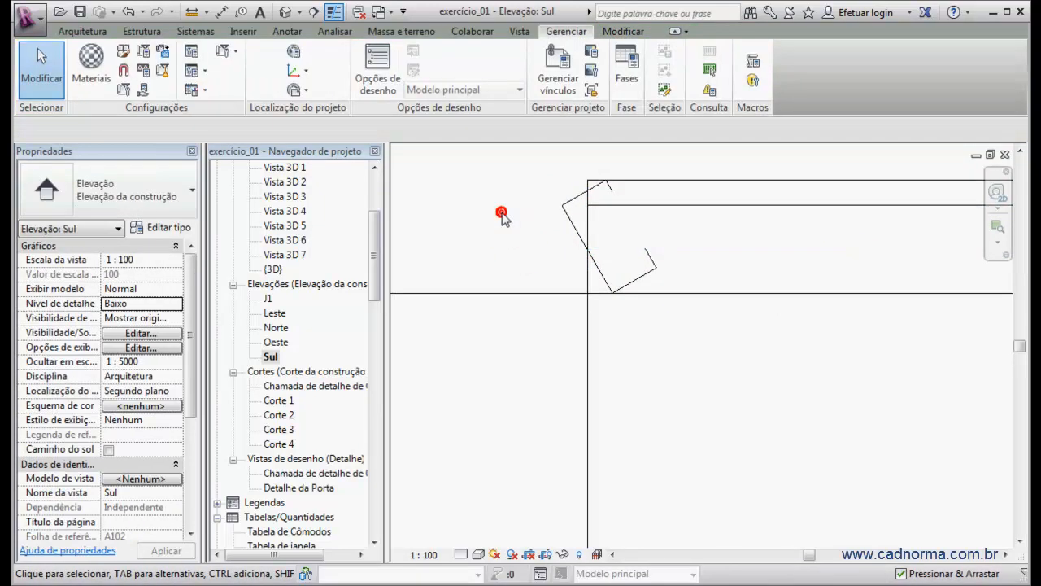
Change the Sul elevation's visual style to a solid-colour display and view the eave with its purlins
{"action": "scroll", "coordinate": [516, 241], "scroll_direction": "down", "scroll_amount": 2}
{"action": "scroll", "coordinate": [517, 247], "scroll_direction": "down", "scroll_amount": 1}
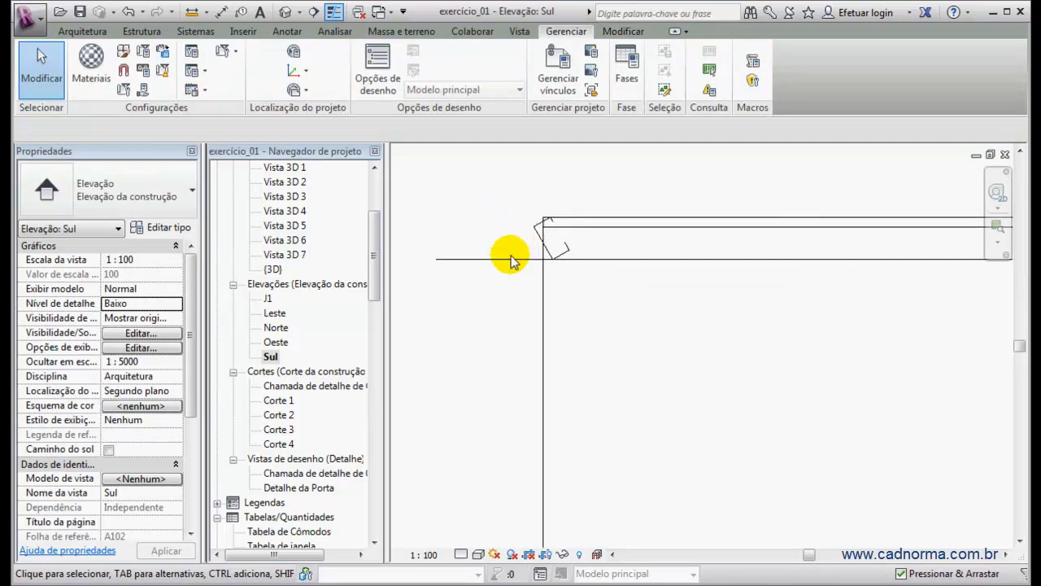
{"action": "left_click", "coordinate": [479, 555]}
{"action": "left_click", "coordinate": [498, 503]}
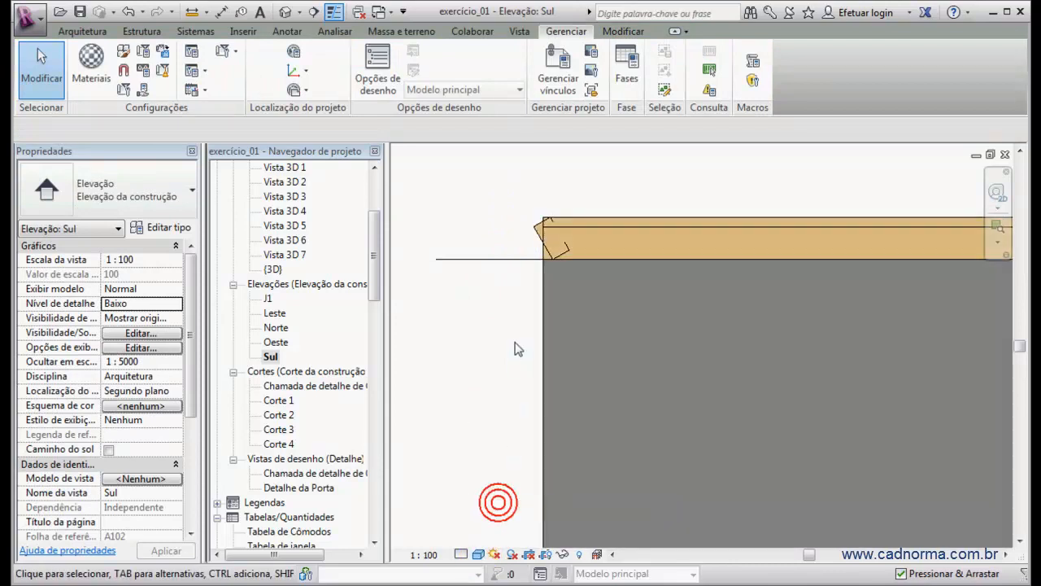
{"action": "scroll", "coordinate": [495, 313], "scroll_direction": "down", "scroll_amount": 3}
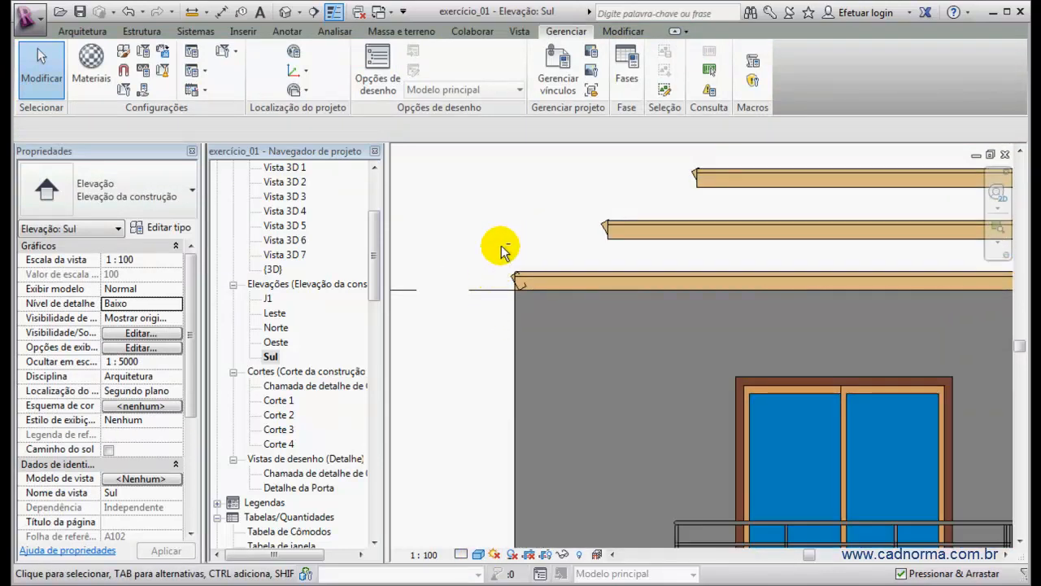
Return to the 3D view and inspect the purlin corner joints and their seating on the walls
{"action": "left_click", "coordinate": [285, 13]}
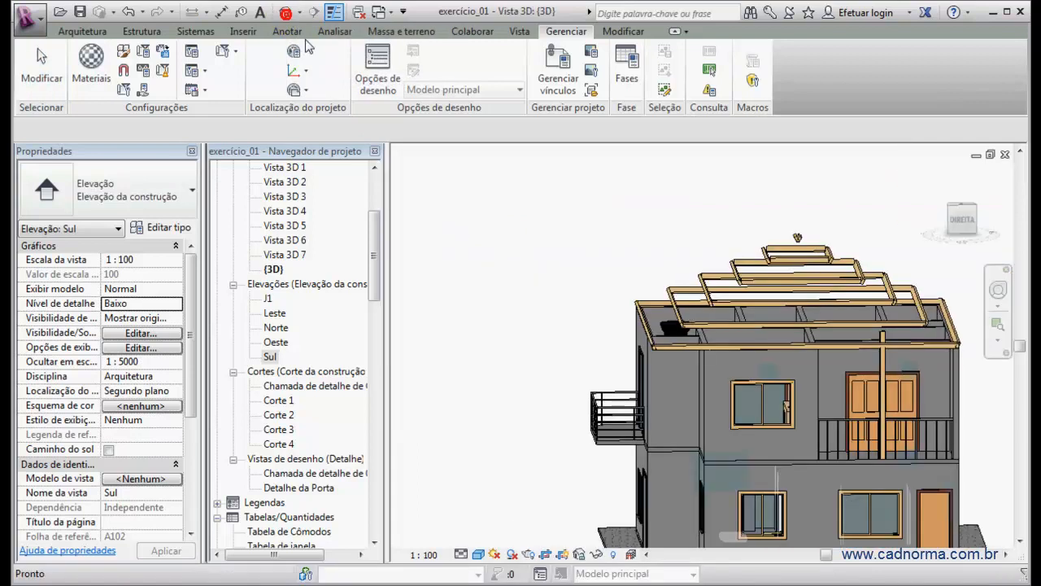
{"action": "scroll", "coordinate": [757, 322], "scroll_direction": "up", "scroll_amount": 6}
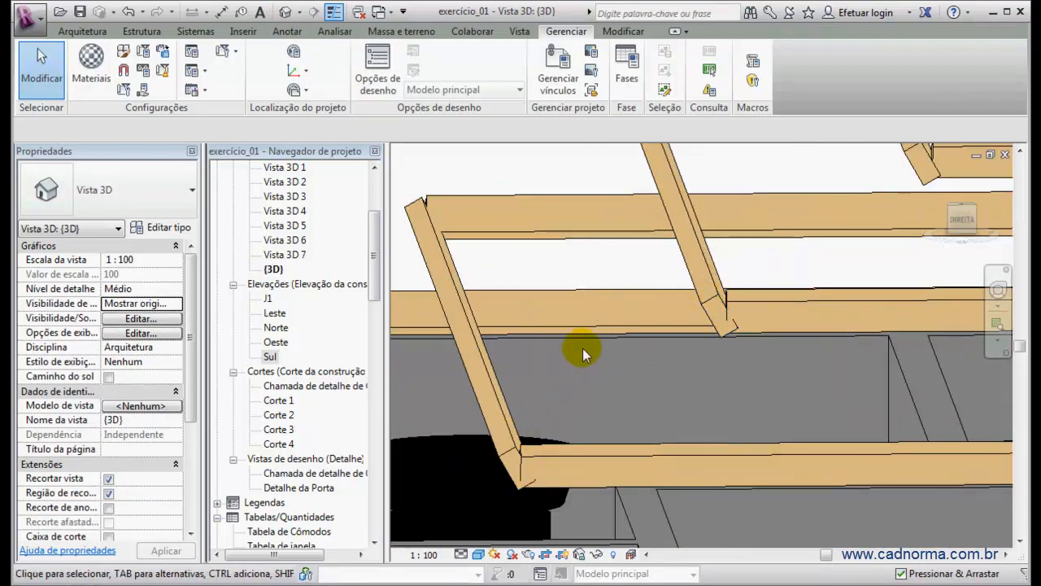
{"action": "scroll", "coordinate": [592, 359], "scroll_direction": "down", "scroll_amount": 3}
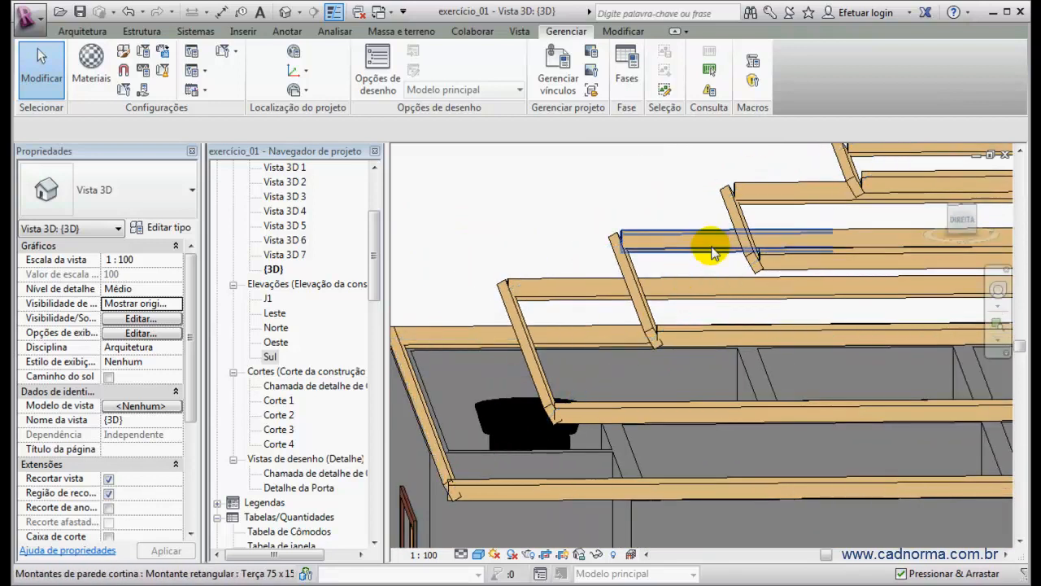
{"action": "middle_click_drag", "start_coordinate": [587, 365], "coordinate": [661, 322]}
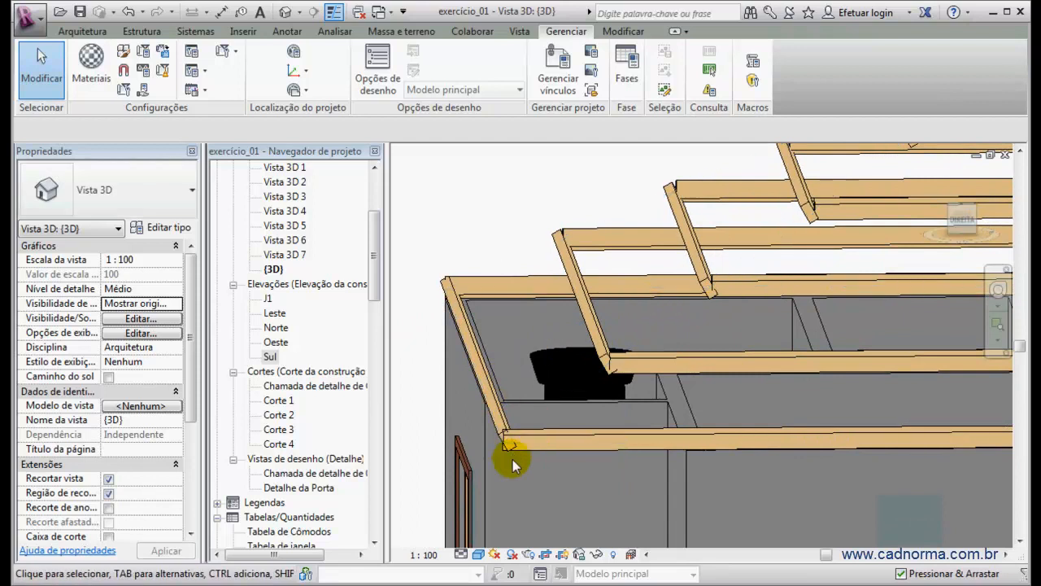
{"action": "scroll", "coordinate": [538, 437], "scroll_direction": "up", "scroll_amount": 3}
{"action": "scroll", "coordinate": [590, 392], "scroll_direction": "down", "scroll_amount": 3}
{"action": "middle_click_drag", "start_coordinate": [530, 347], "coordinate": [509, 372], "text": "shift"}
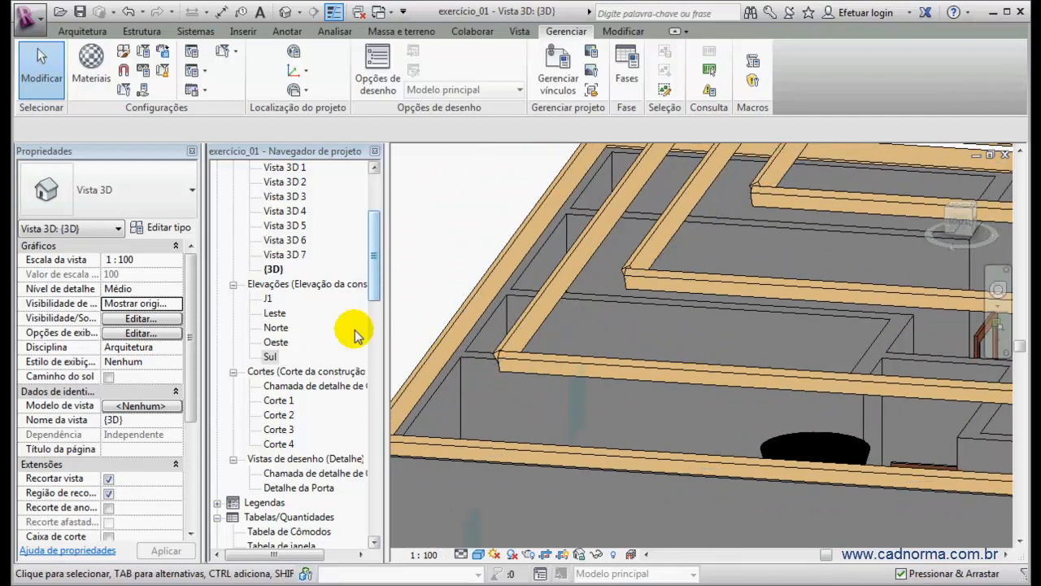
In section Corte 1, set the position of the Terça 75 x 150 mullion type to Paralelo ao chão
{"action": "double_click", "coordinate": [279, 400]}
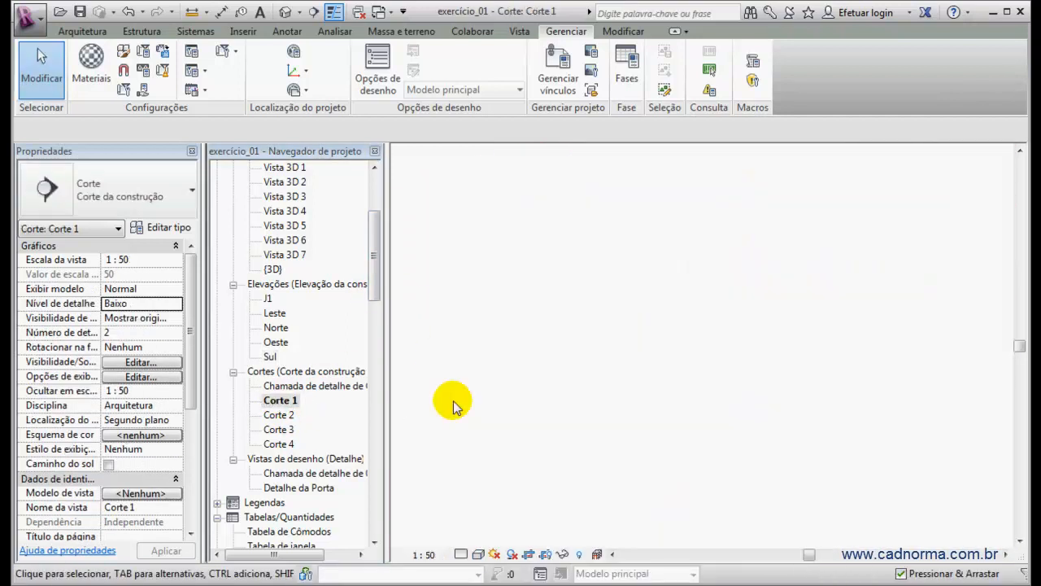
{"action": "scroll", "coordinate": [575, 308], "scroll_direction": "up", "scroll_amount": 6}
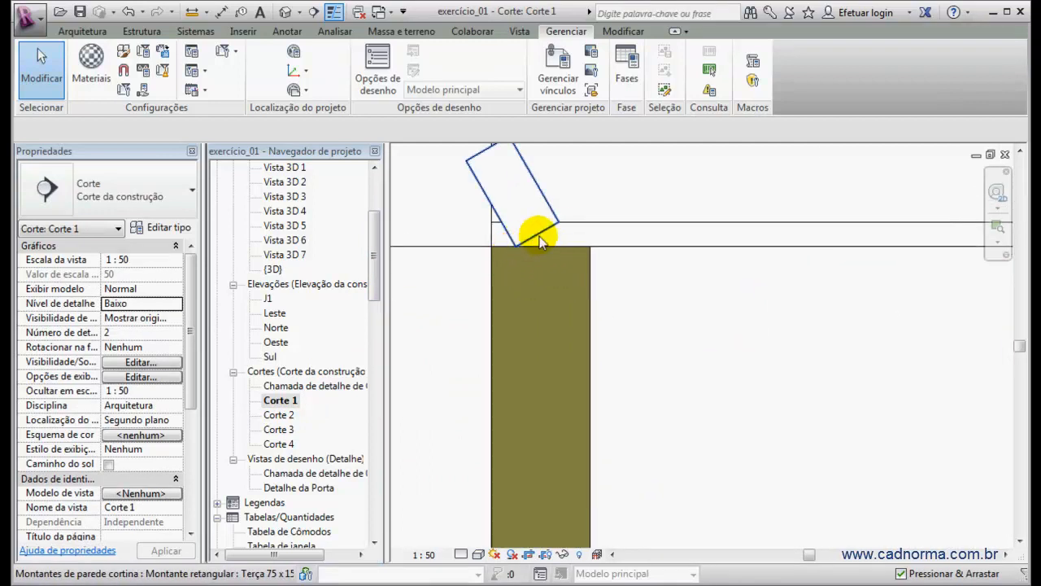
{"action": "scroll", "coordinate": [587, 262], "scroll_direction": "down", "scroll_amount": 4}
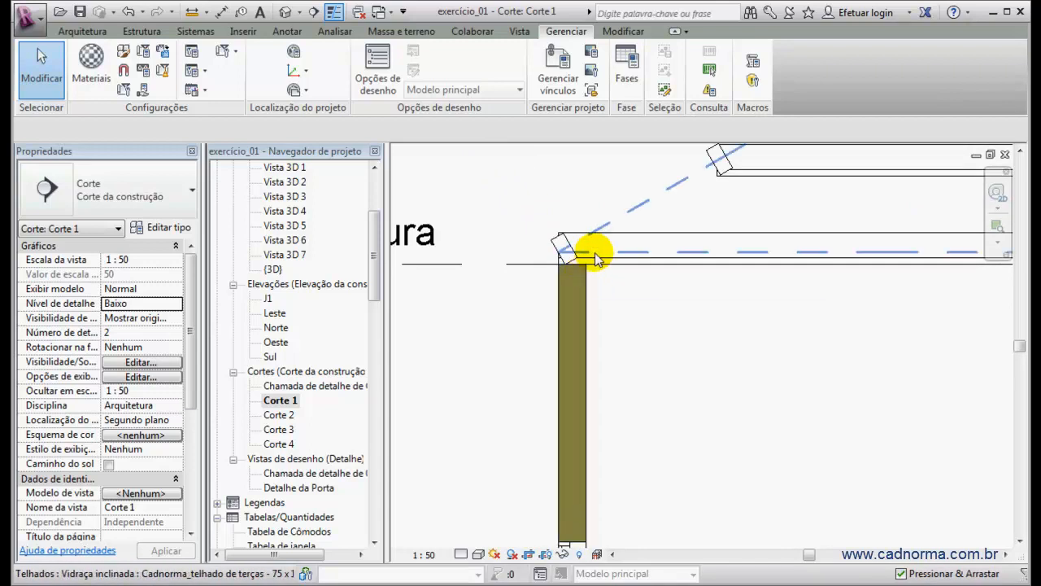
{"action": "left_click", "coordinate": [650, 239]}
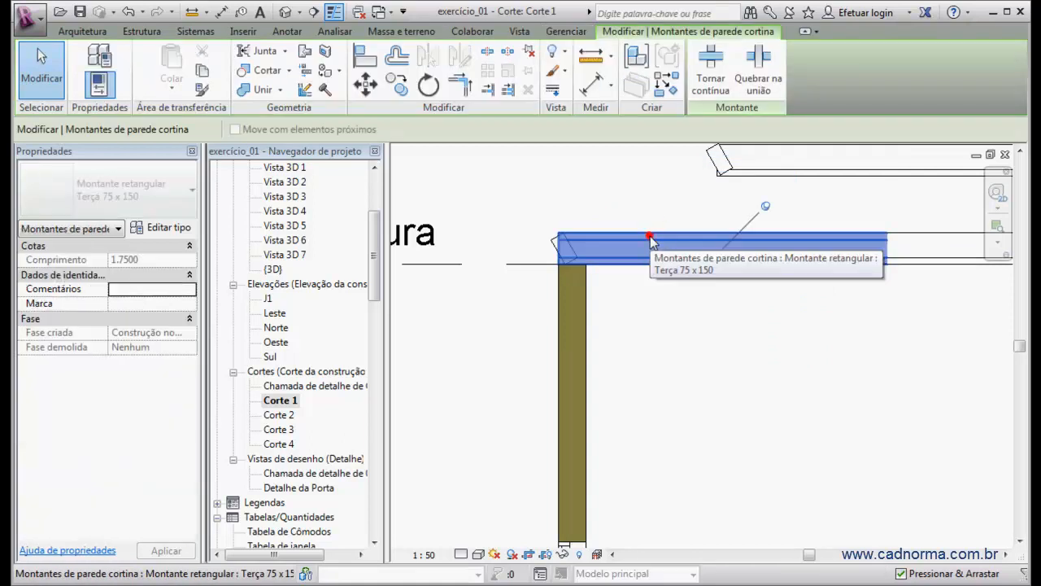
{"action": "left_click", "coordinate": [168, 228]}
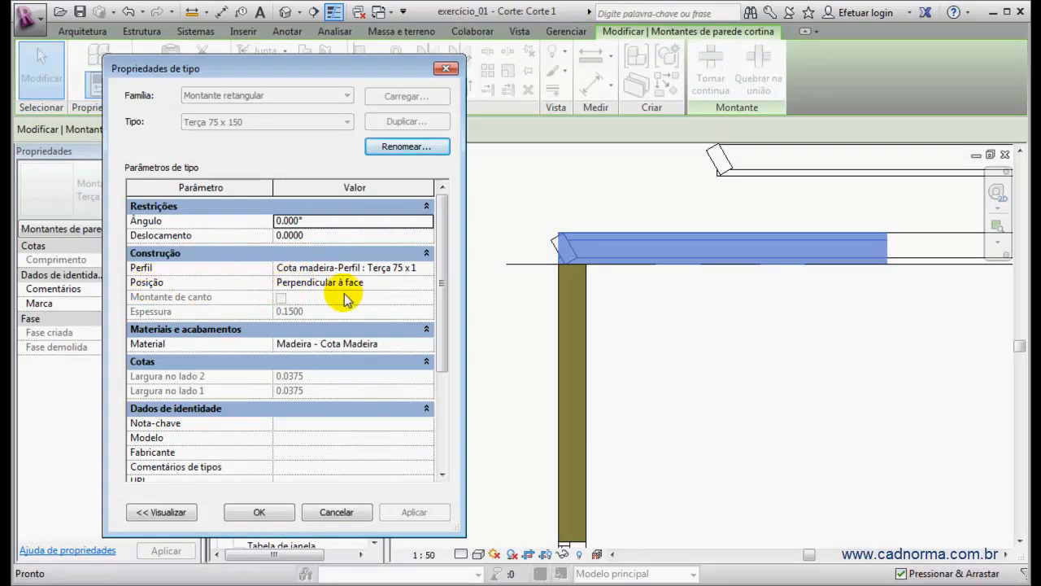
{"action": "left_click", "coordinate": [378, 283]}
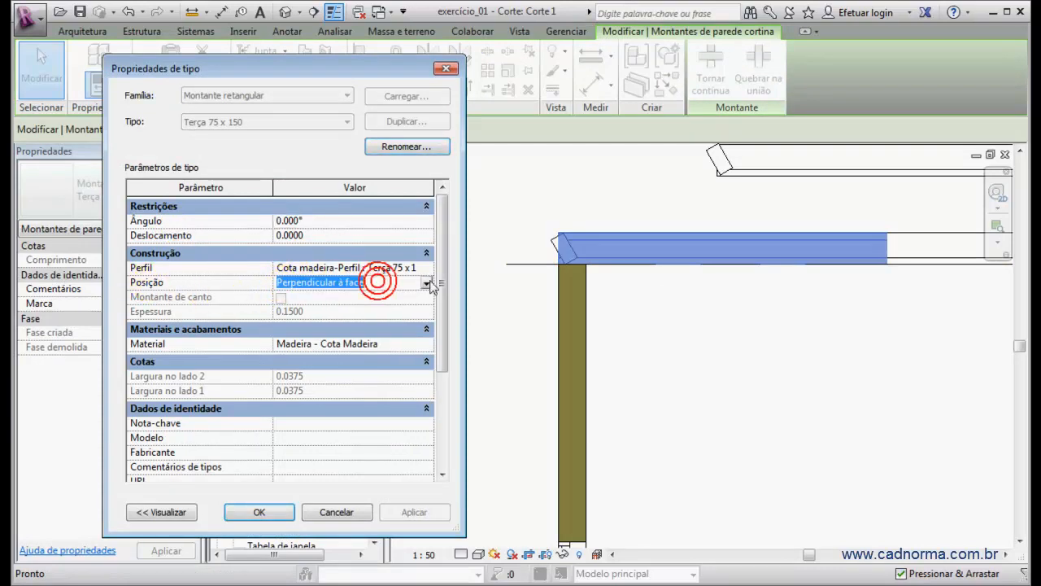
{"action": "left_click", "coordinate": [426, 283]}
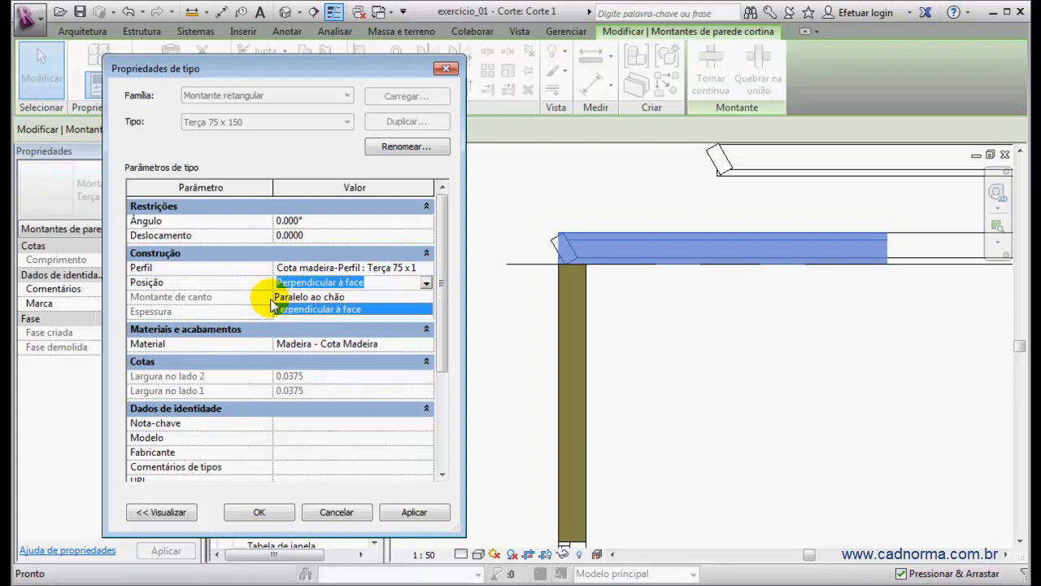
{"action": "left_click", "coordinate": [316, 297]}
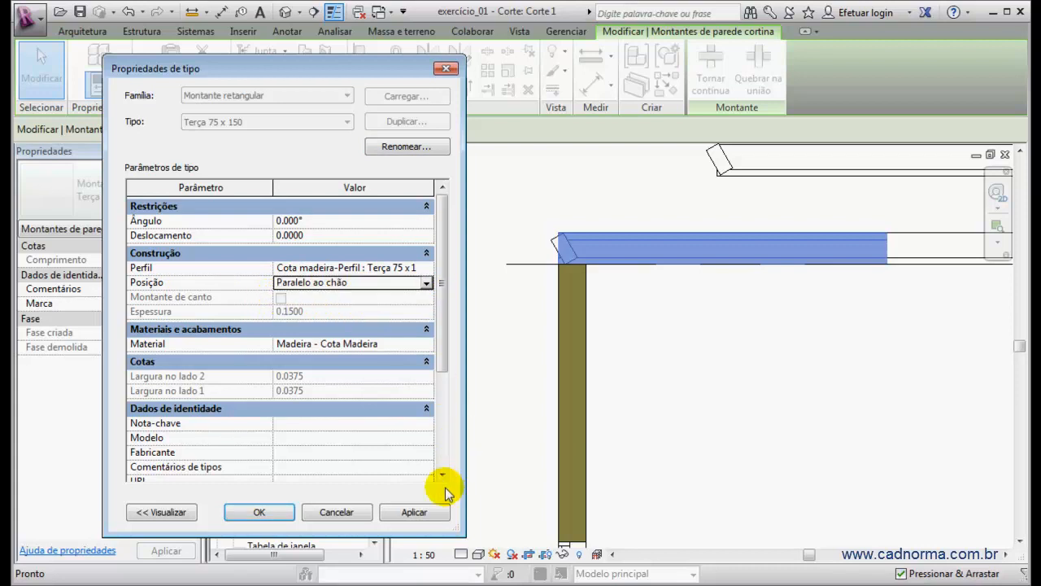
{"action": "left_click", "coordinate": [414, 512]}
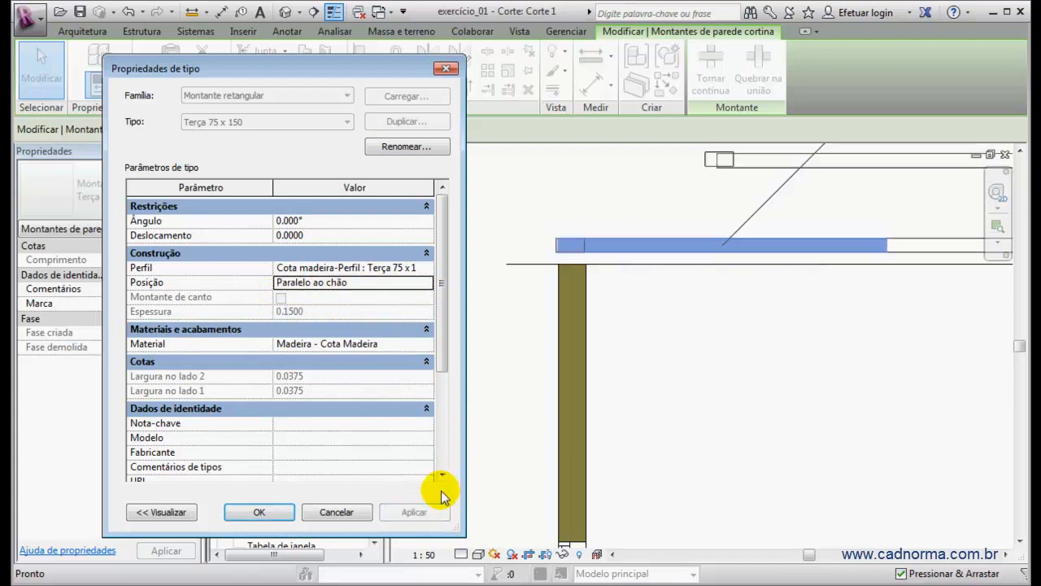
{"action": "left_click", "coordinate": [260, 512]}
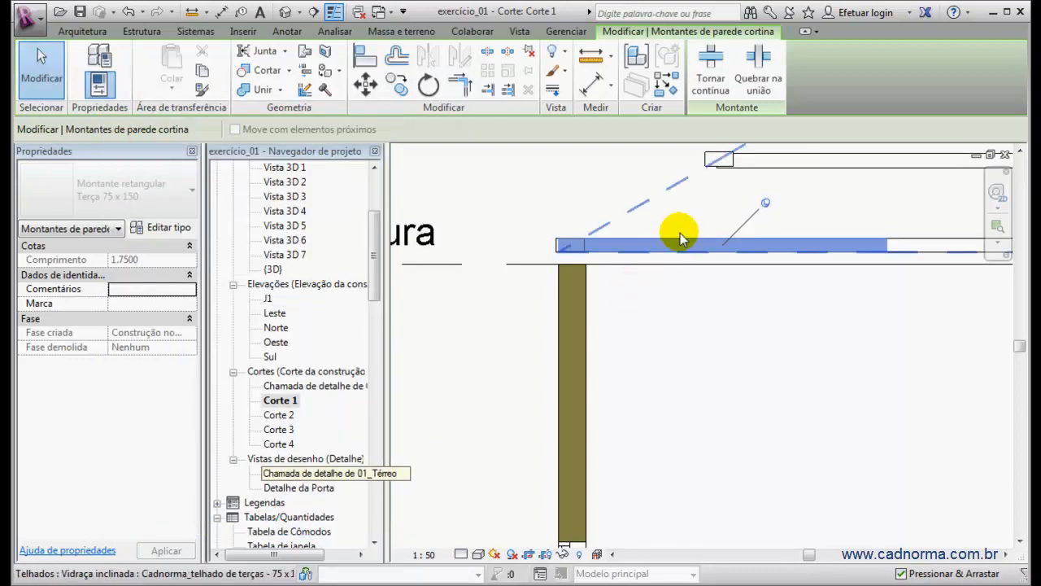
Examine the reoriented purlins along the Corte 1 section and across the whole roof in the 3D view
{"action": "scroll", "coordinate": [687, 214], "scroll_direction": "down", "scroll_amount": 3}
{"action": "middle_click_drag", "start_coordinate": [688, 214], "coordinate": [546, 279]}
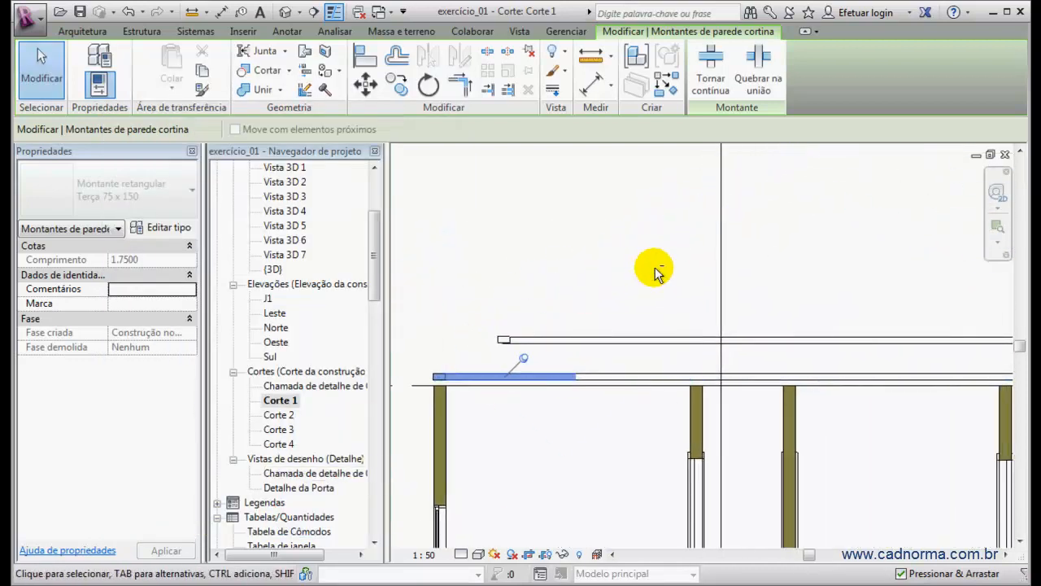
{"action": "left_click", "coordinate": [286, 12]}
{"action": "middle_click_drag", "start_coordinate": [619, 322], "coordinate": [667, 331], "text": "shift"}
{"action": "scroll", "coordinate": [665, 321], "scroll_direction": "down", "scroll_amount": 8}
{"action": "middle_click_drag", "start_coordinate": [690, 298], "coordinate": [783, 339], "text": "shift"}
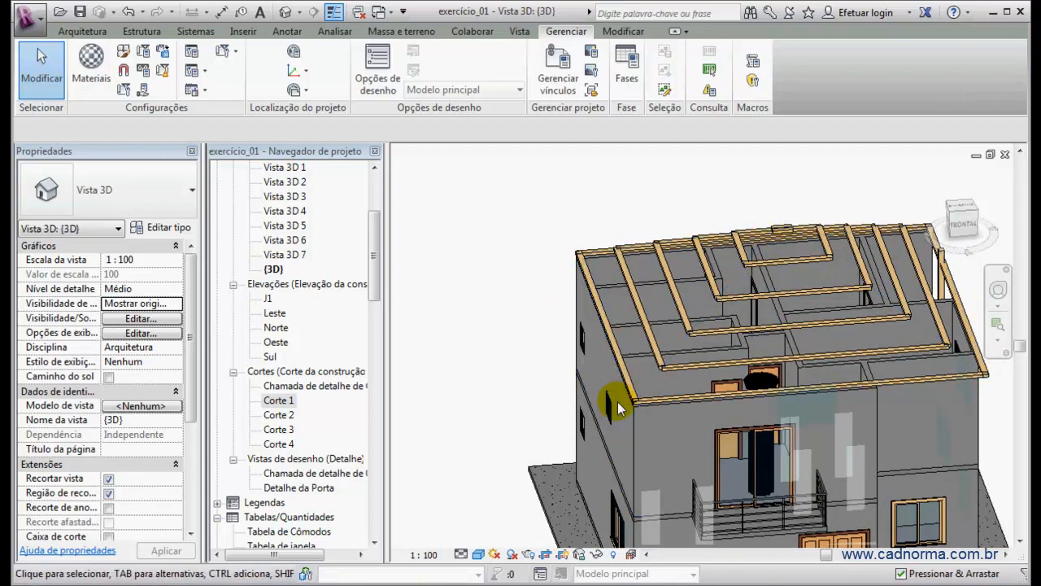
In the purlin roof's type properties, set the axis 1 mullions' Tipo de borda 1 to Montante retangular : Terça 75 x 150
{"action": "left_click", "coordinate": [739, 257]}
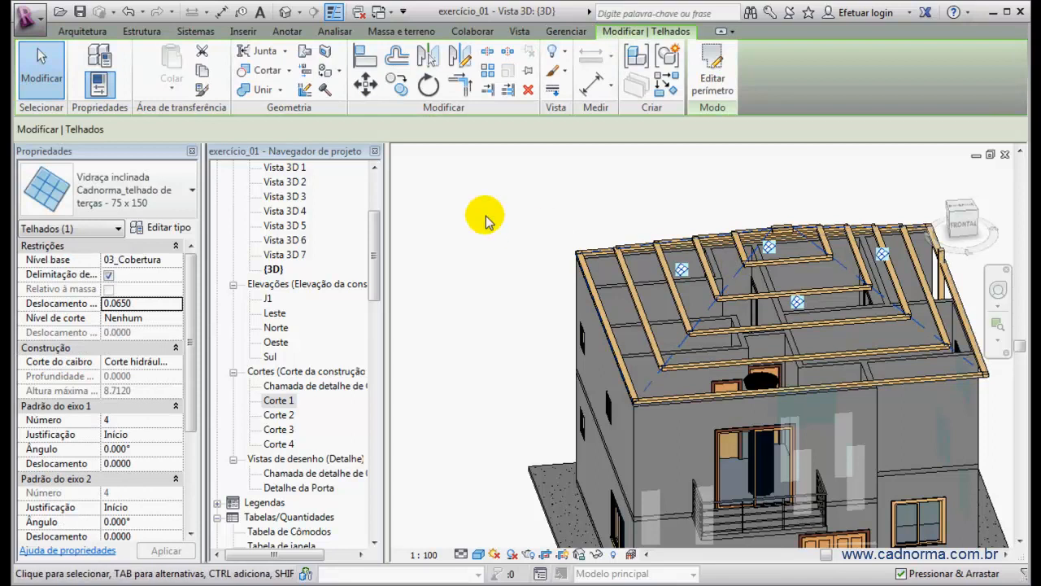
{"action": "left_click", "coordinate": [168, 227]}
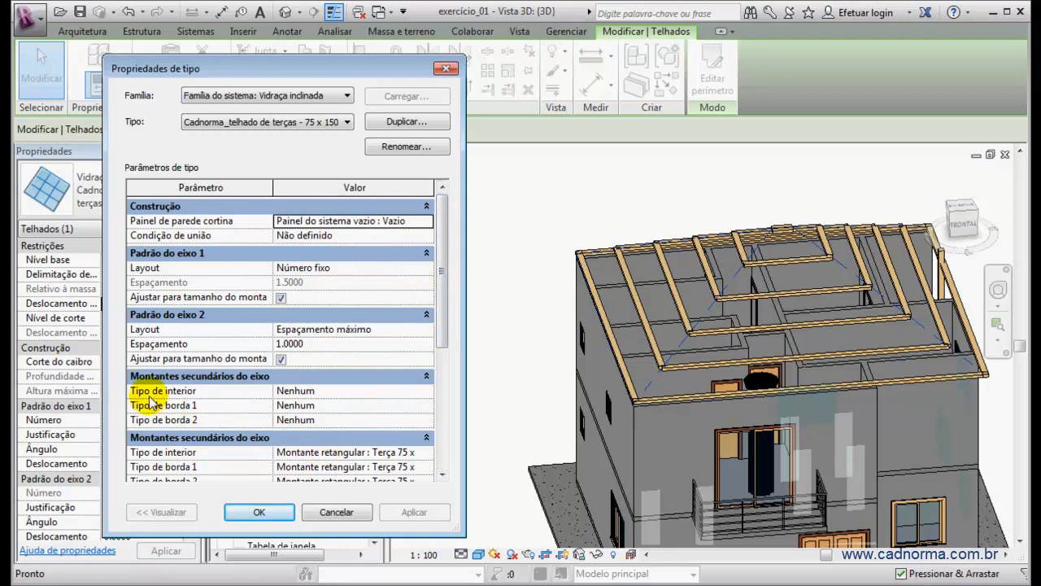
{"action": "left_click", "coordinate": [353, 404]}
{"action": "left_click", "coordinate": [425, 406]}
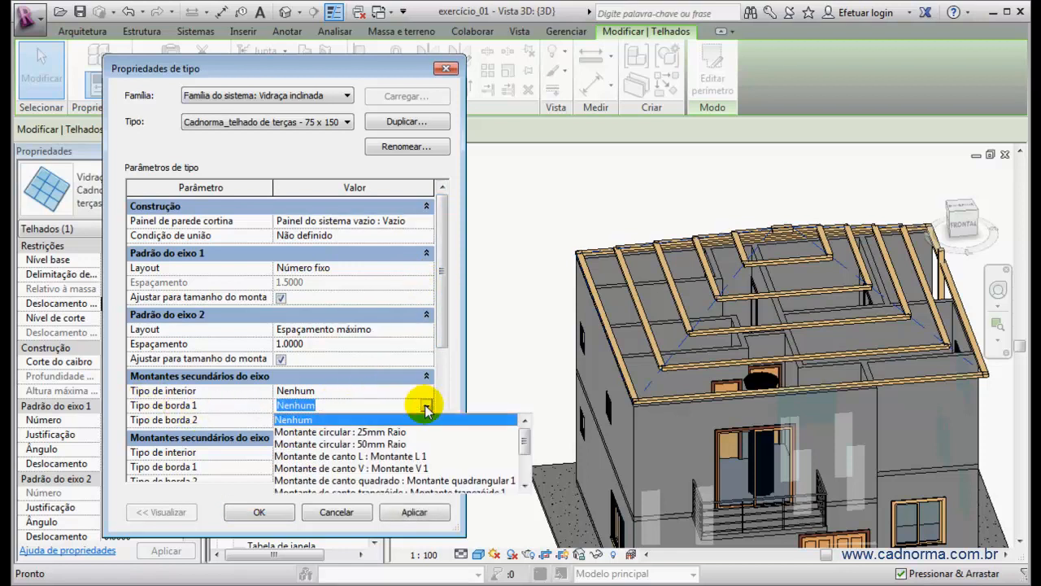
{"action": "left_click_drag", "start_coordinate": [523, 436], "coordinate": [525, 460]}
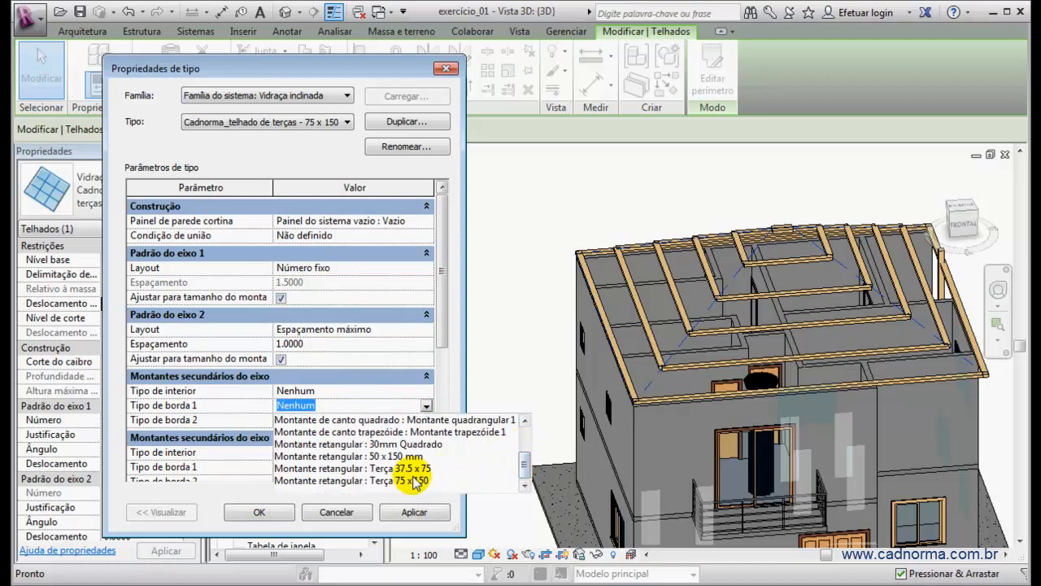
{"action": "left_click", "coordinate": [359, 481]}
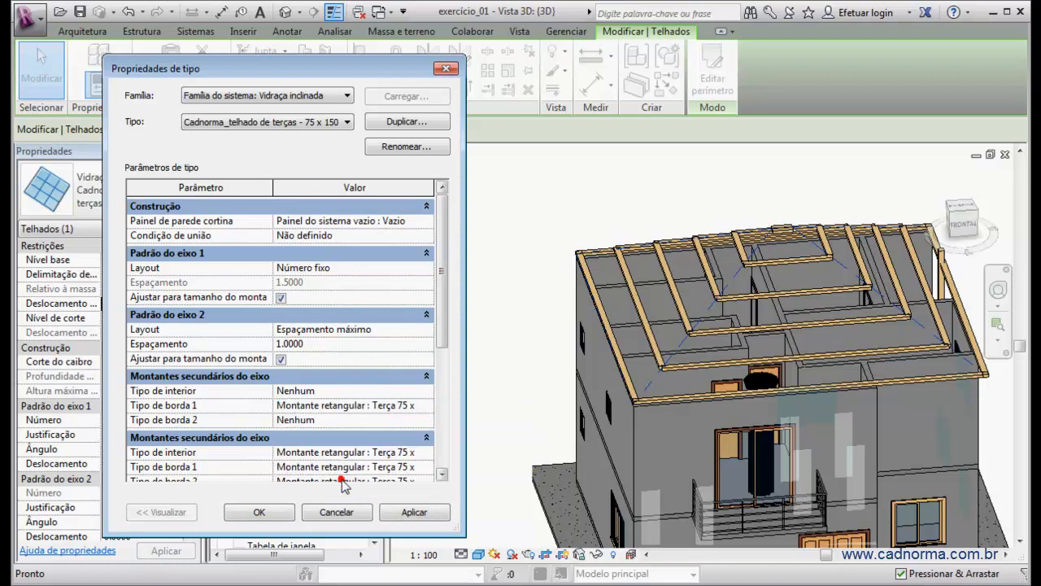
Set the axis 1 mullions' Tipo de borda 2 to Montante retangular : Terça 75 x 150 and apply the roof type changes
{"action": "left_click", "coordinate": [323, 421]}
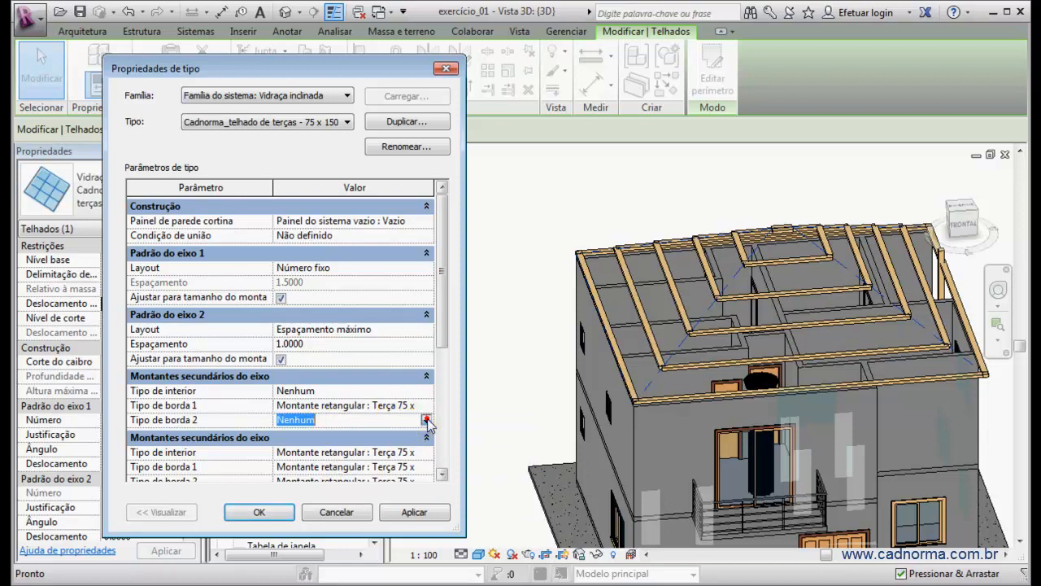
{"action": "left_click", "coordinate": [427, 421]}
{"action": "left_click_drag", "start_coordinate": [525, 449], "coordinate": [523, 483]}
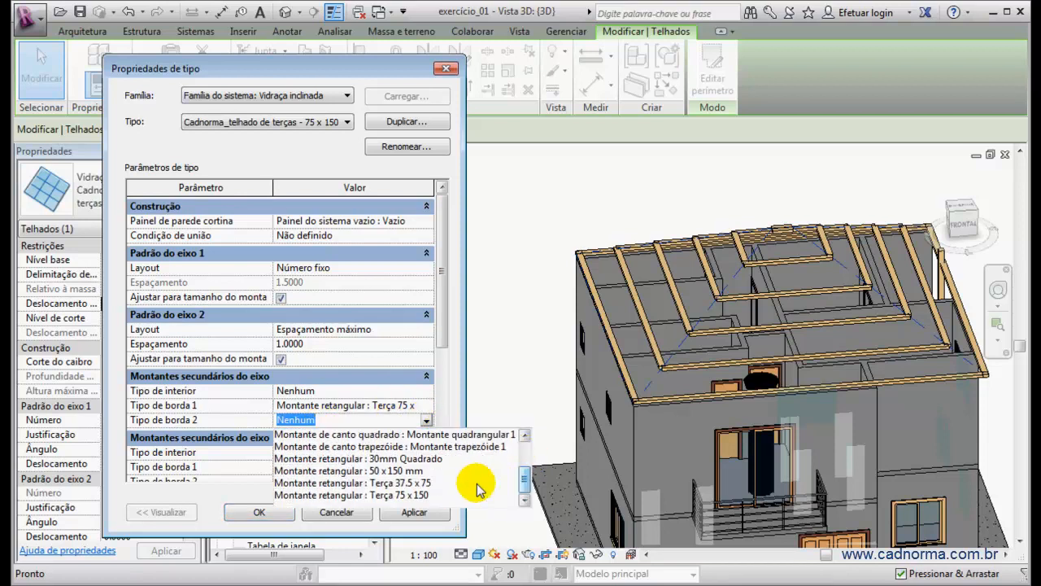
{"action": "left_click", "coordinate": [336, 494]}
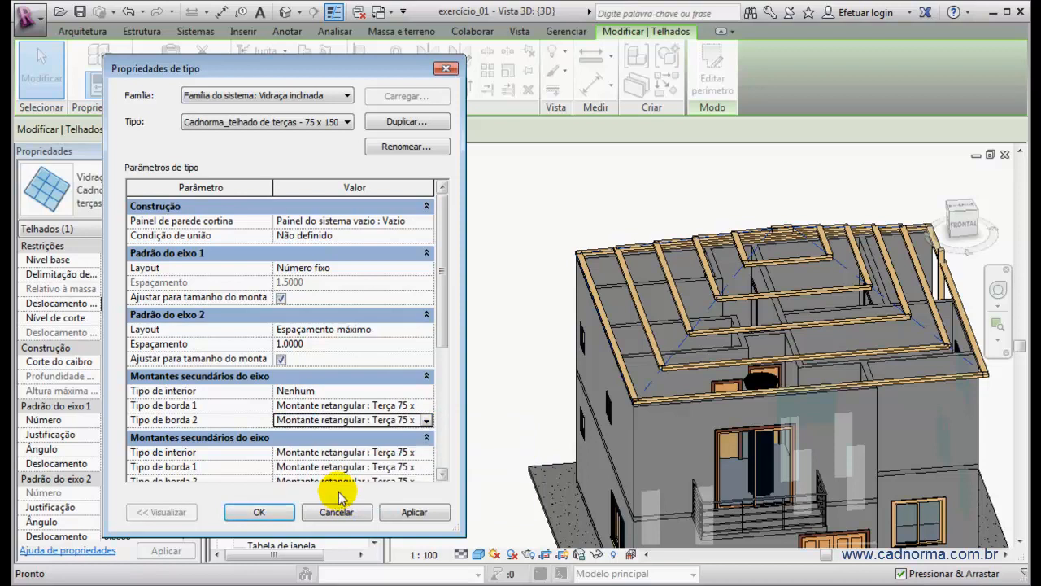
{"action": "left_click", "coordinate": [413, 514]}
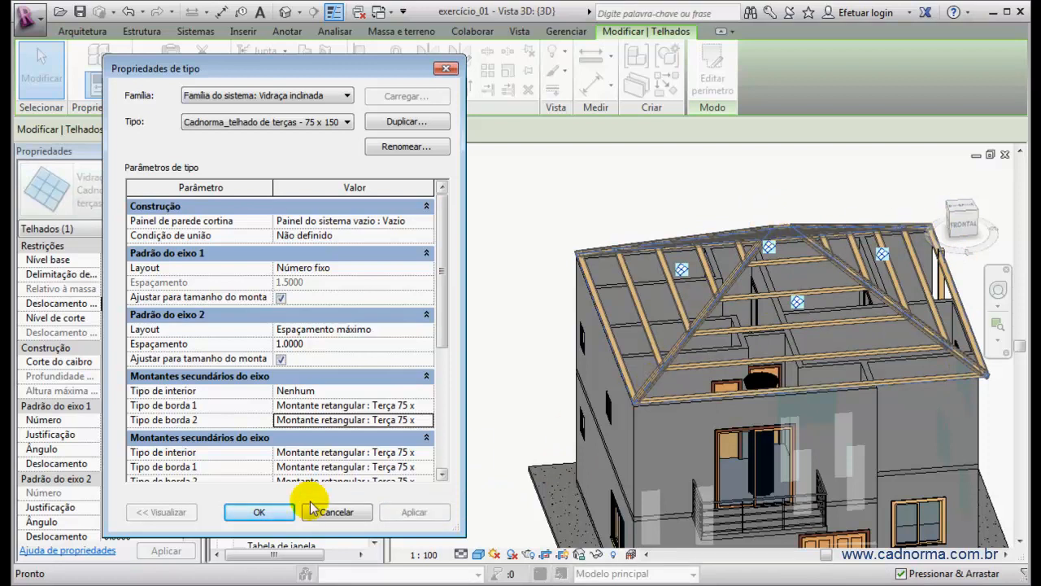
{"action": "left_click", "coordinate": [260, 512]}
Set the roof type's axis 1 Tipo de borda 1 to Nenhum and delete the mullions no longer driven by the type
{"action": "scroll", "coordinate": [675, 383], "scroll_direction": "up", "scroll_amount": 5}
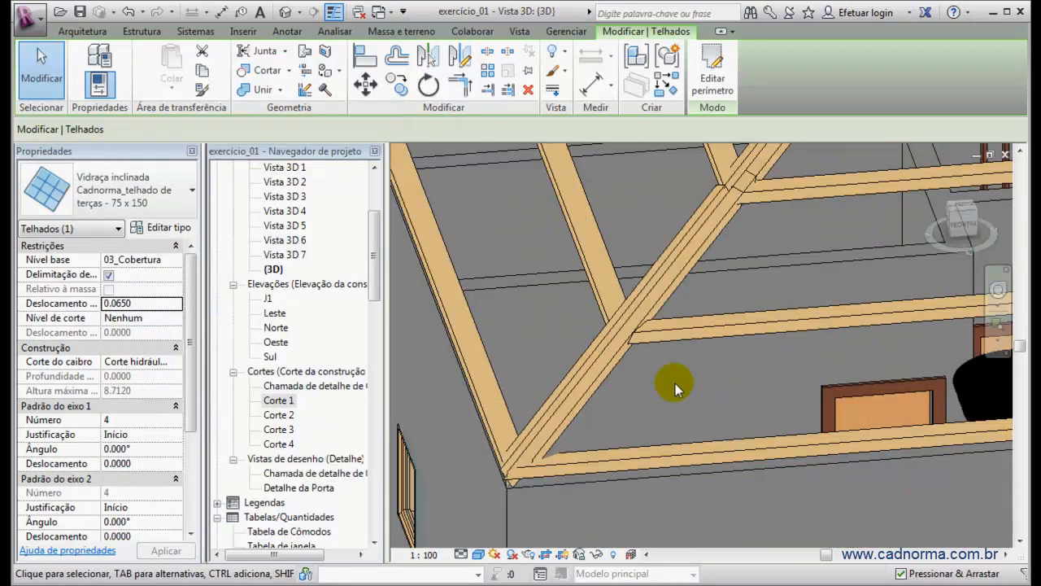
{"action": "scroll", "coordinate": [613, 412], "scroll_direction": "down", "scroll_amount": 4}
{"action": "scroll", "coordinate": [636, 389], "scroll_direction": "down", "scroll_amount": 2}
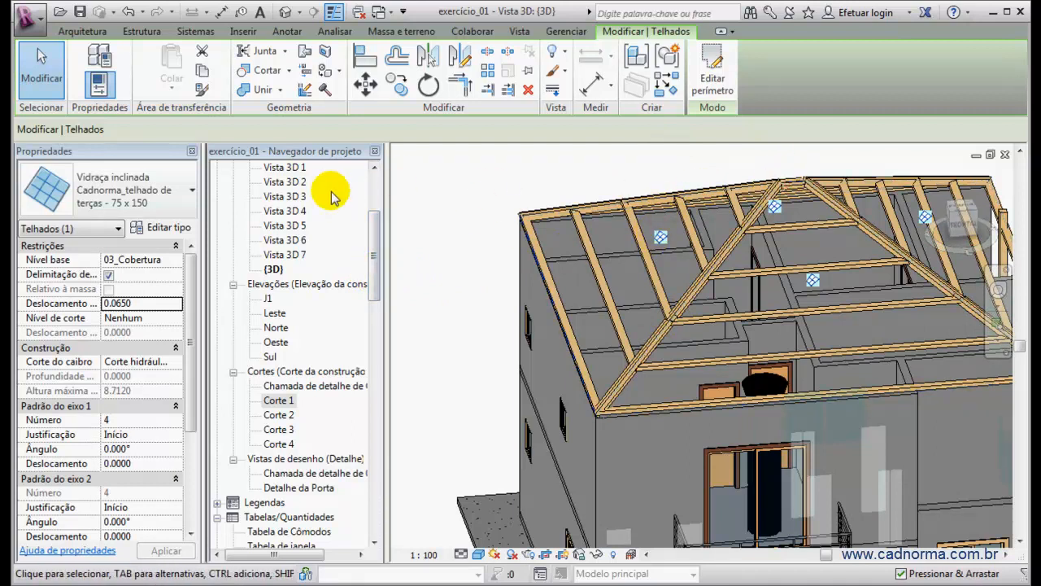
{"action": "left_click", "coordinate": [181, 230]}
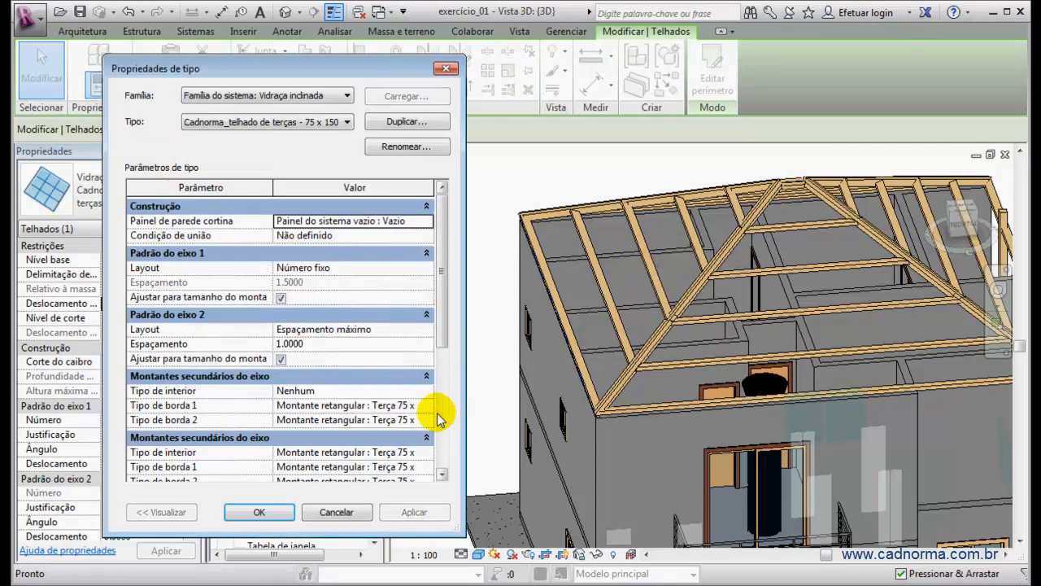
{"action": "left_click_drag", "start_coordinate": [446, 332], "coordinate": [443, 349]}
{"action": "left_click", "coordinate": [423, 388]}
{"action": "left_click", "coordinate": [426, 388]}
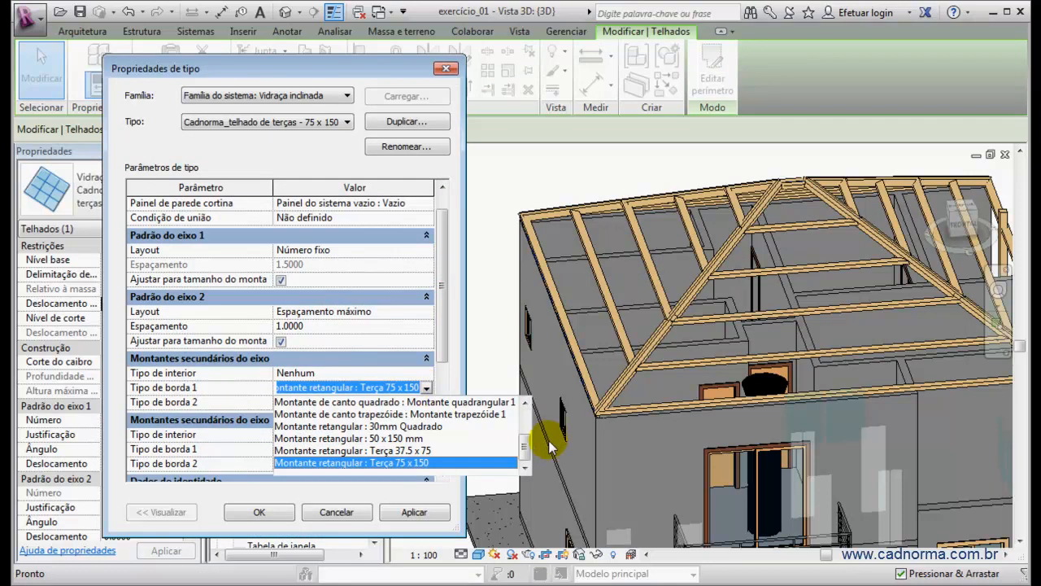
{"action": "scroll", "coordinate": [504, 443], "scroll_direction": "up", "scroll_amount": 4}
{"action": "left_click", "coordinate": [313, 398]}
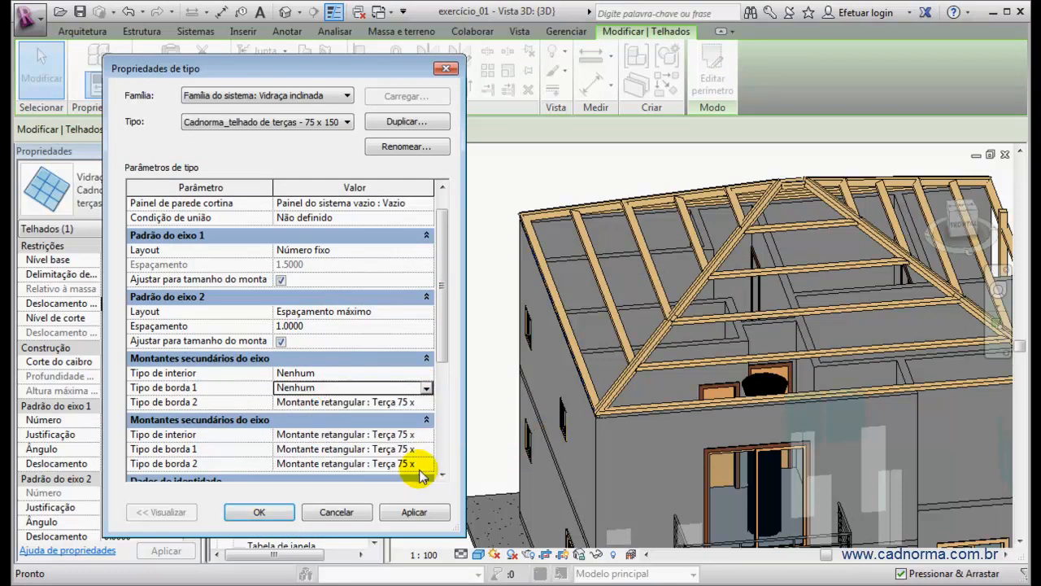
{"action": "left_click", "coordinate": [426, 516]}
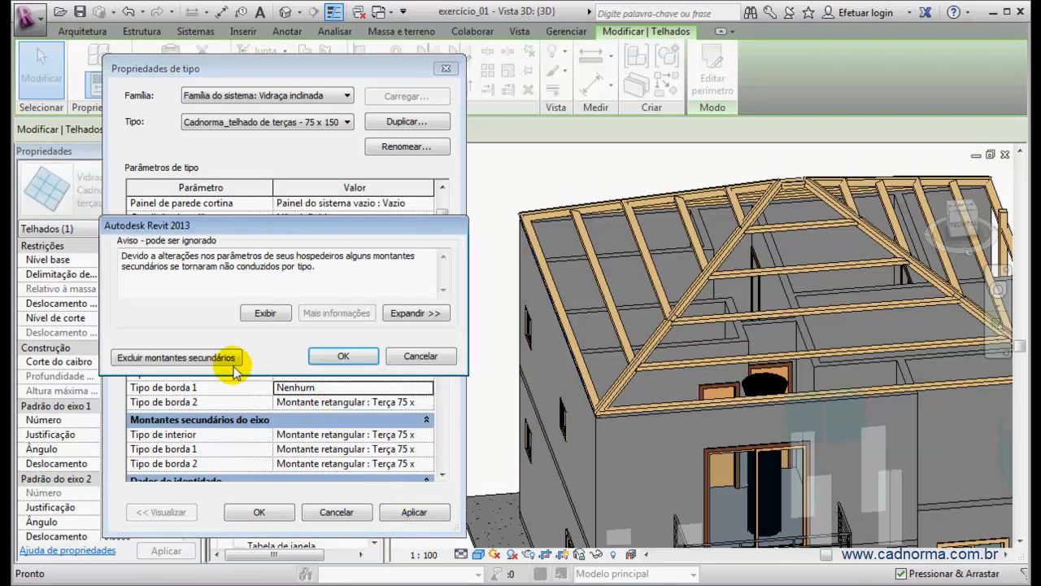
{"action": "left_click", "coordinate": [203, 358]}
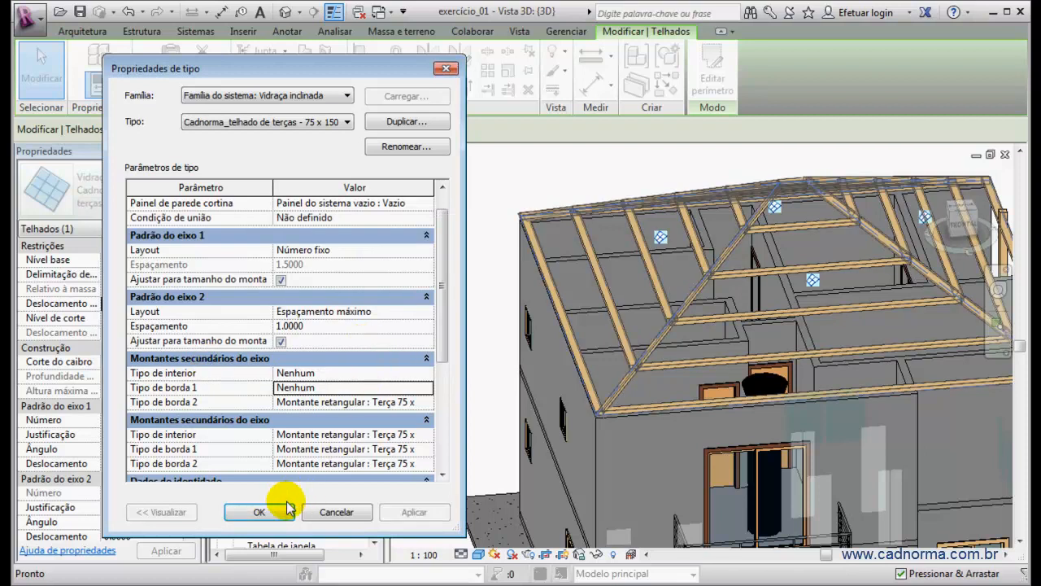
{"action": "left_click", "coordinate": [259, 513]}
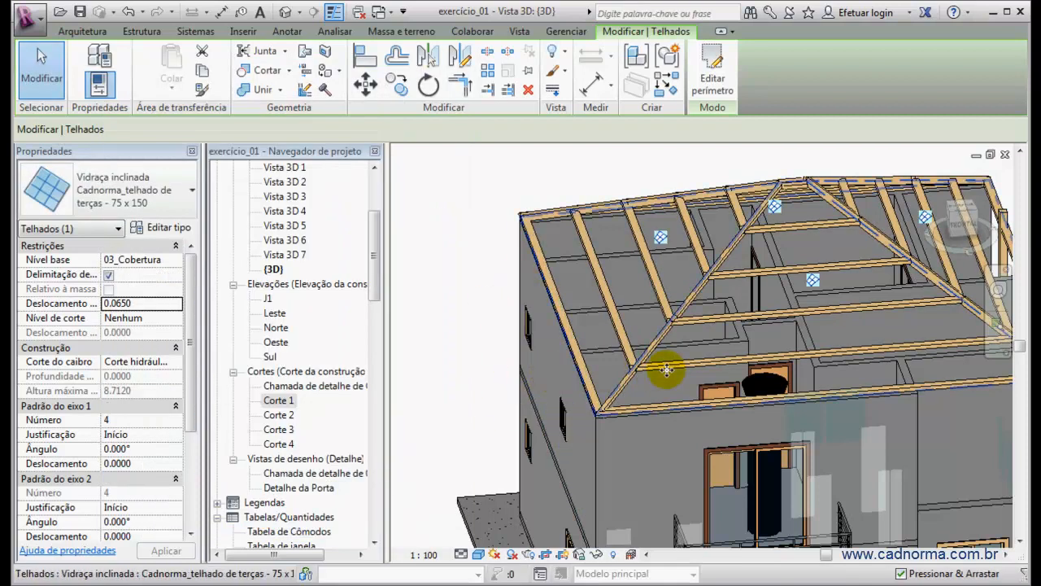
Examine the single hip members and their joints with the purlins from several sides of the house
{"action": "middle_click_drag", "start_coordinate": [694, 374], "coordinate": [932, 331], "text": "shift"}
{"action": "scroll", "coordinate": [701, 232], "scroll_direction": "up", "scroll_amount": 4}
{"action": "scroll", "coordinate": [699, 233], "scroll_direction": "down", "scroll_amount": 3}
{"action": "middle_click_drag", "start_coordinate": [702, 233], "coordinate": [704, 238]}
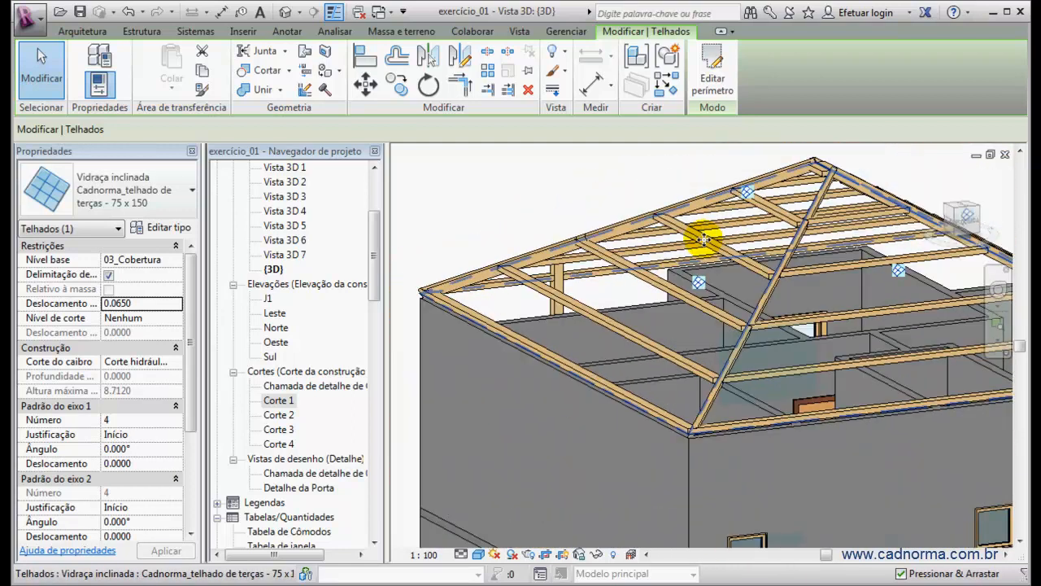
{"action": "scroll", "coordinate": [589, 220], "scroll_direction": "up", "scroll_amount": 3}
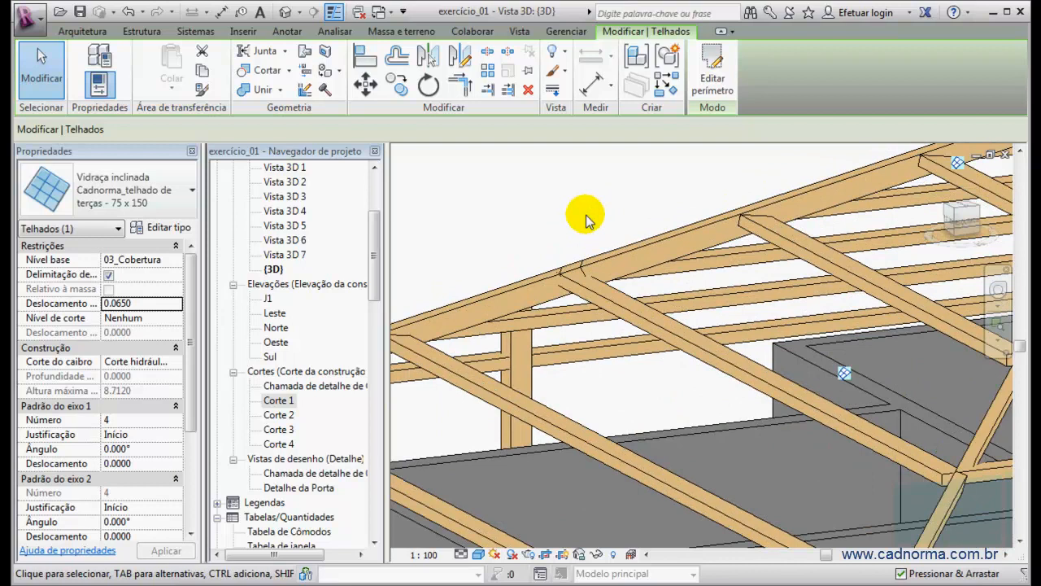
{"action": "scroll", "coordinate": [586, 232], "scroll_direction": "down", "scroll_amount": 4}
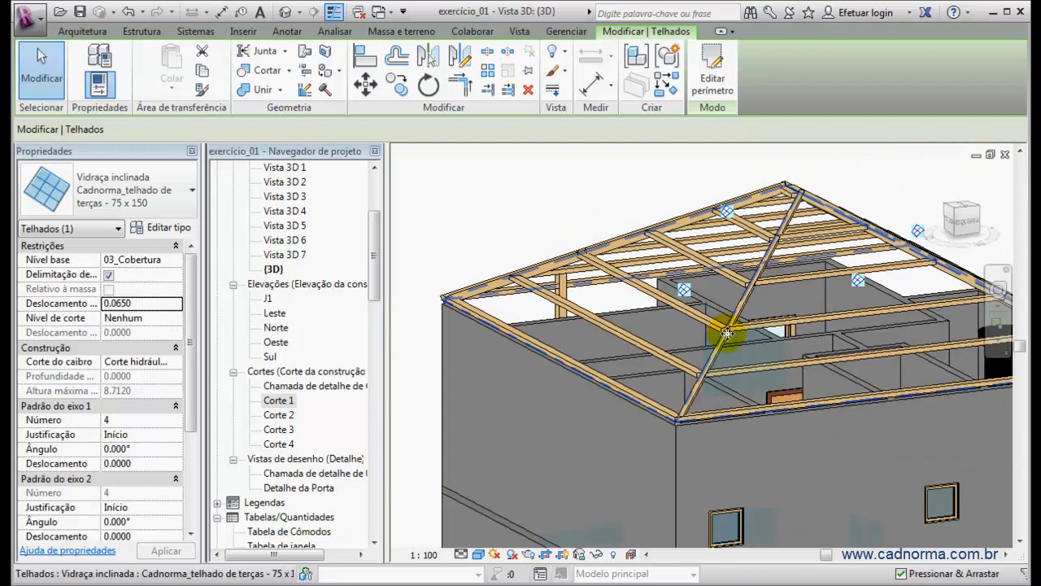
{"action": "scroll", "coordinate": [728, 333], "scroll_direction": "up", "scroll_amount": 2}
{"action": "scroll", "coordinate": [755, 337], "scroll_direction": "up", "scroll_amount": 1}
{"action": "scroll", "coordinate": [755, 333], "scroll_direction": "down", "scroll_amount": 2}
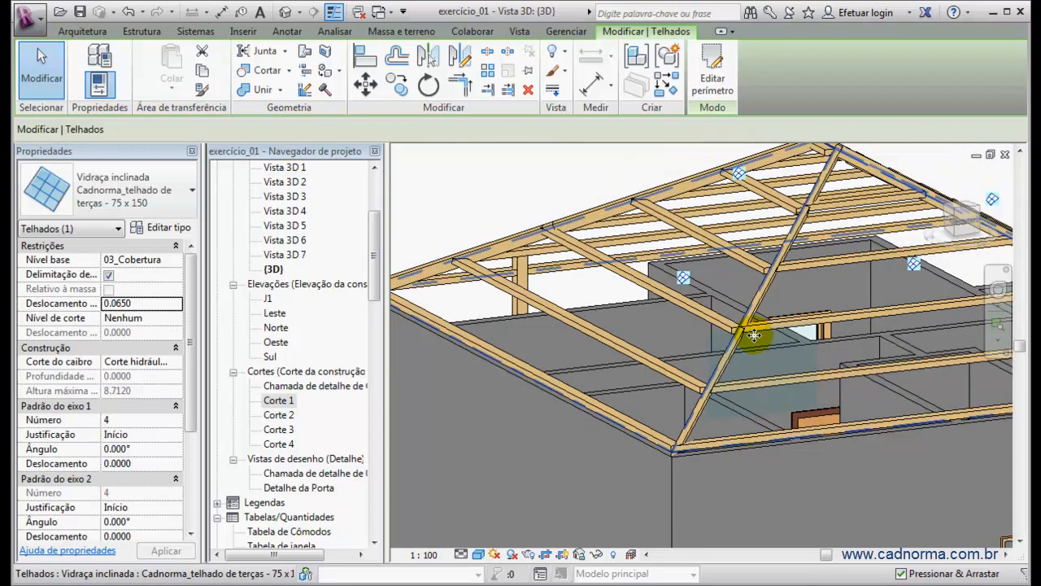
{"action": "scroll", "coordinate": [755, 335], "scroll_direction": "down", "scroll_amount": 1}
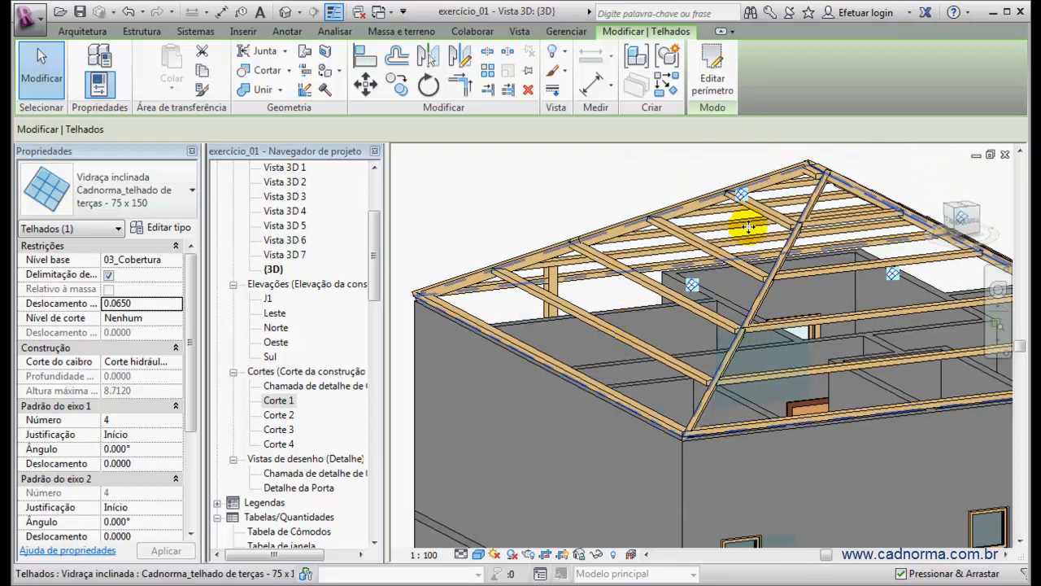
{"action": "scroll", "coordinate": [680, 273], "scroll_direction": "down", "scroll_amount": 3}
{"action": "middle_click_drag", "start_coordinate": [725, 292], "coordinate": [783, 348], "text": "shift"}
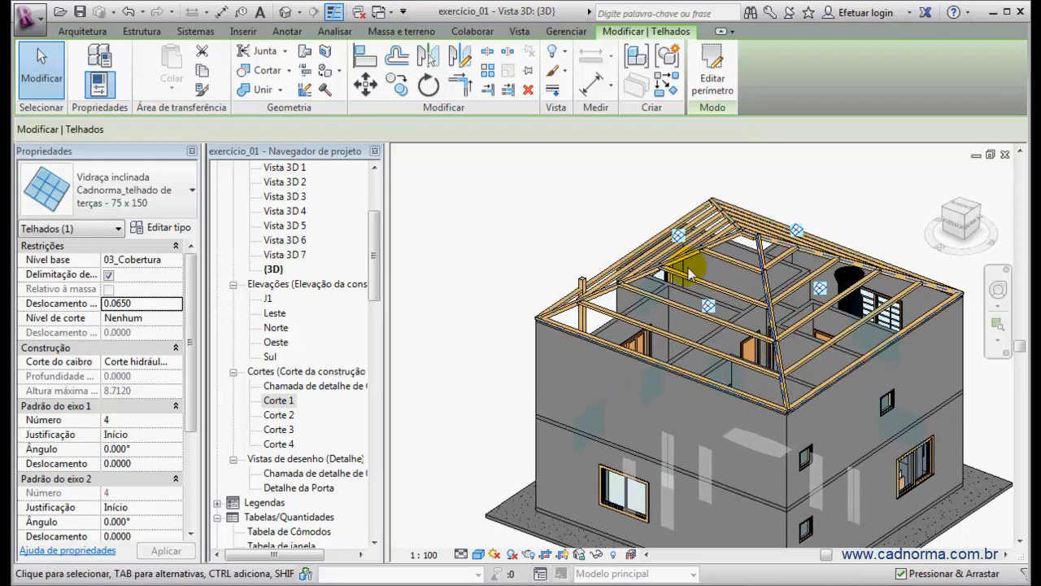
Set the purlin roof type's axis 2 grid to a maximum spacing of 2 m and apply the change
{"action": "scroll", "coordinate": [692, 262], "scroll_direction": "up", "scroll_amount": 5}
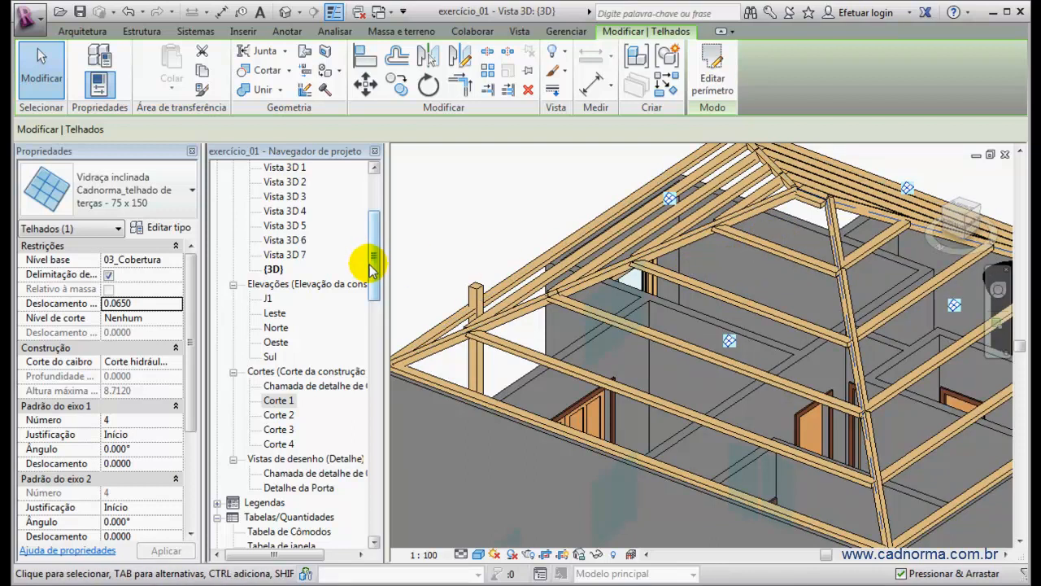
{"action": "left_click", "coordinate": [172, 227]}
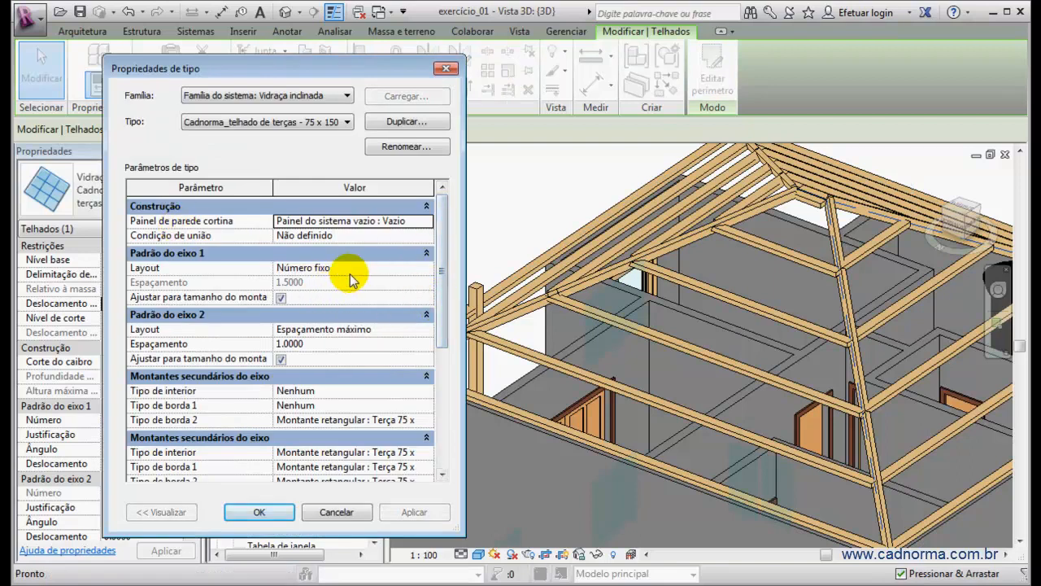
{"action": "left_click", "coordinate": [386, 328]}
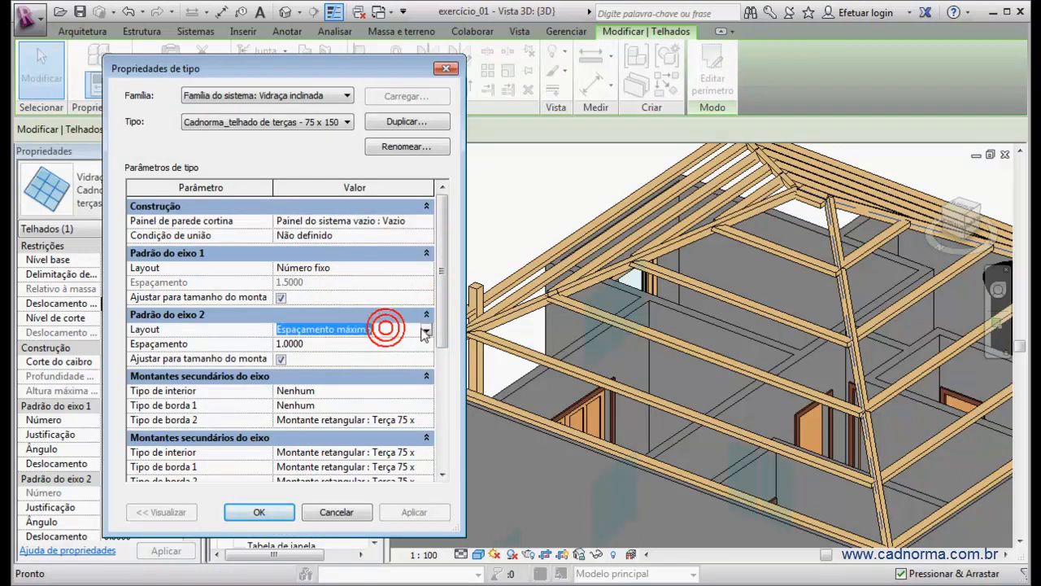
{"action": "left_click", "coordinate": [333, 342]}
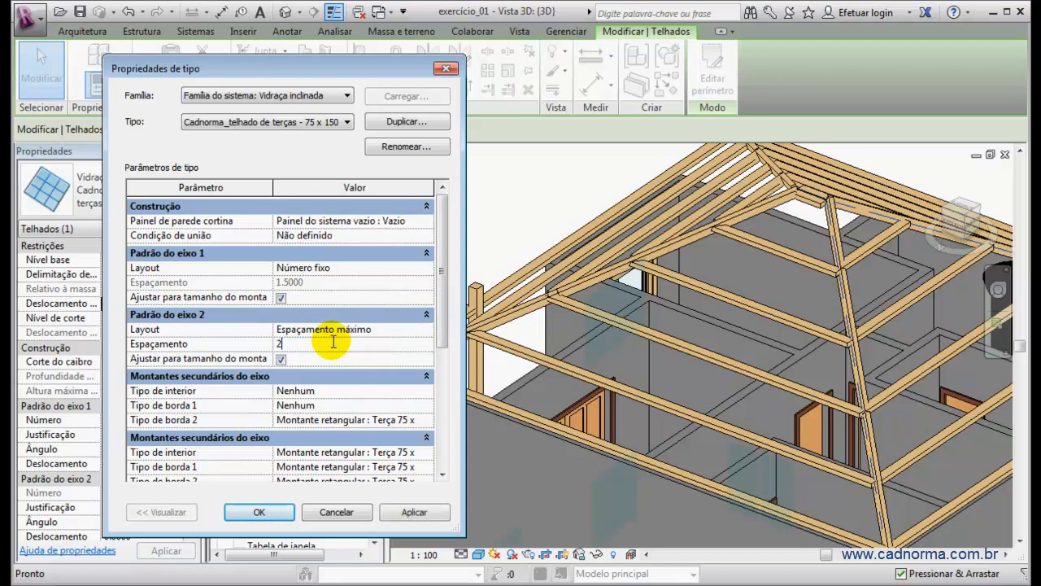
{"action": "left_click", "coordinate": [417, 511]}
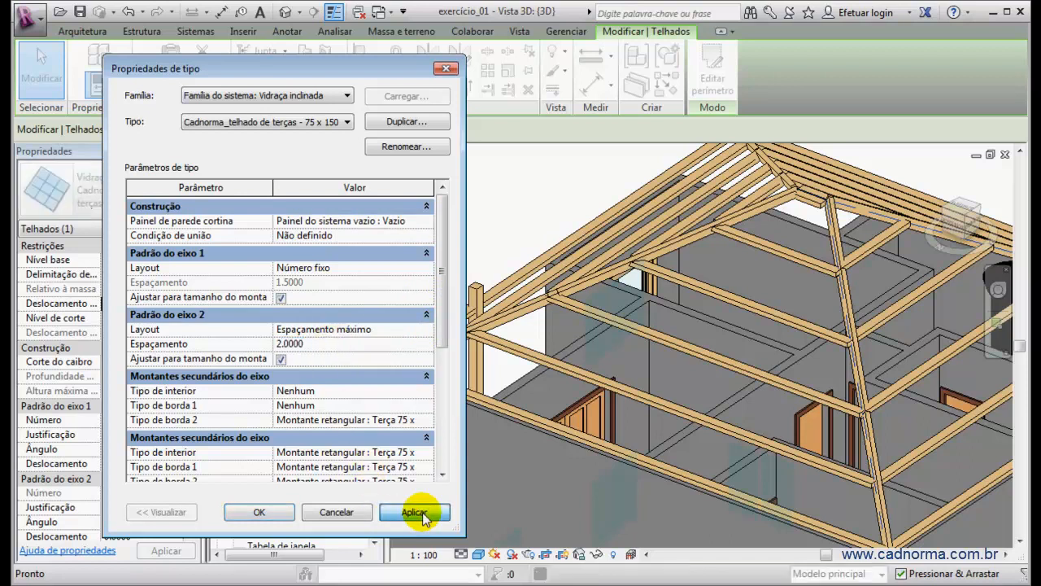
{"action": "left_click", "coordinate": [257, 515]}
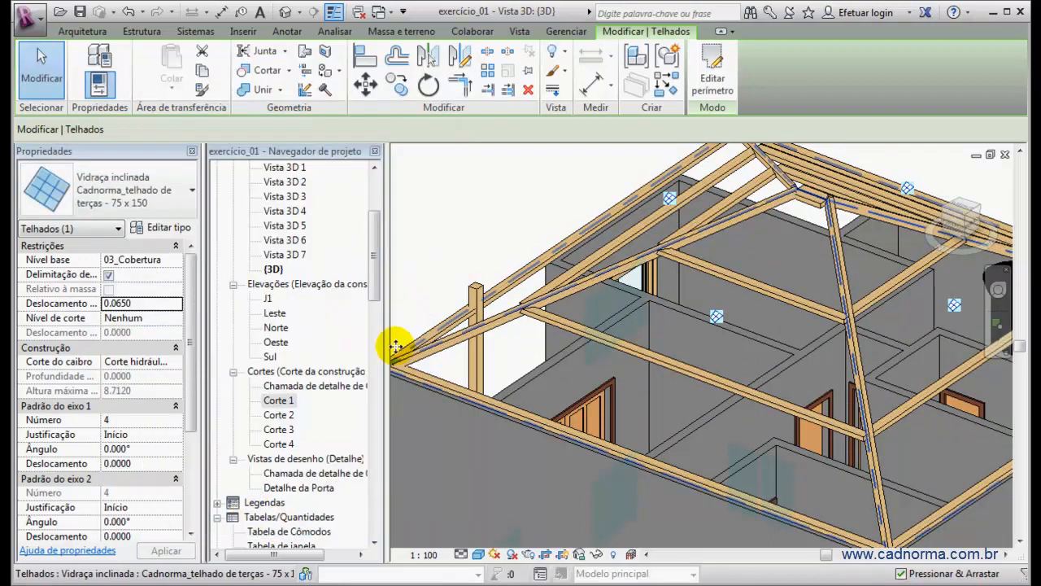
Try to unpin and delete the two short ridge mullions where the hip members meet
{"action": "left_click", "coordinate": [434, 244]}
{"action": "middle_click_drag", "start_coordinate": [507, 325], "coordinate": [726, 259], "text": "shift"}
{"action": "middle_click_drag", "start_coordinate": [678, 290], "coordinate": [838, 281], "text": "shift"}
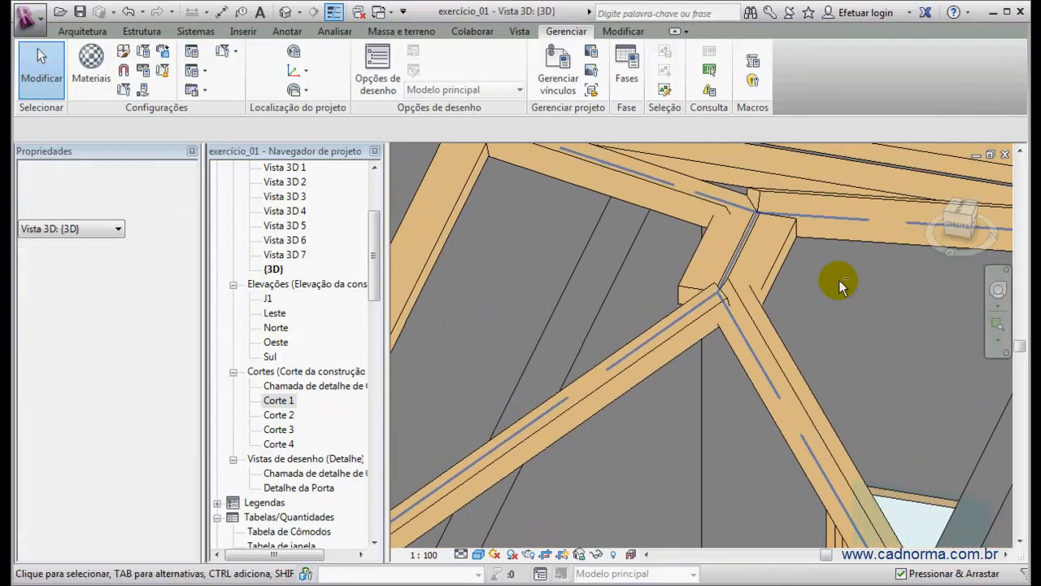
{"action": "left_click", "coordinate": [769, 276]}
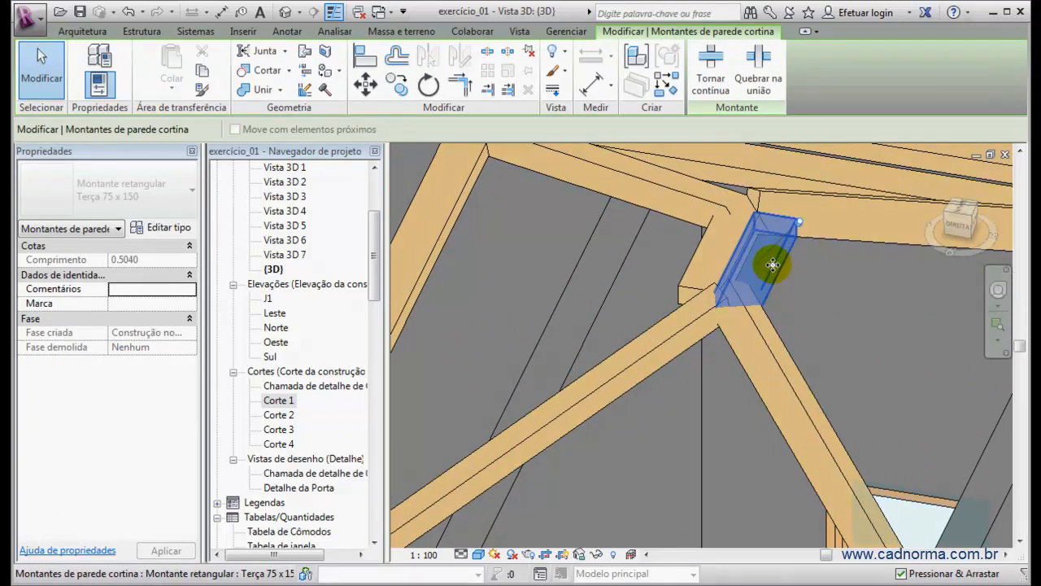
{"action": "left_click", "coordinate": [801, 224]}
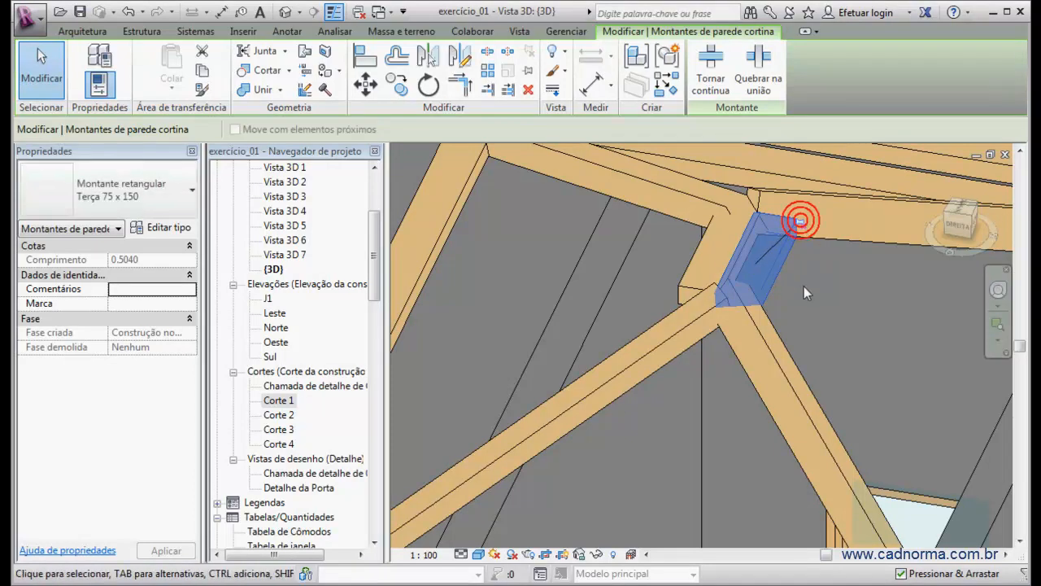
{"action": "key", "text": "Delete"}
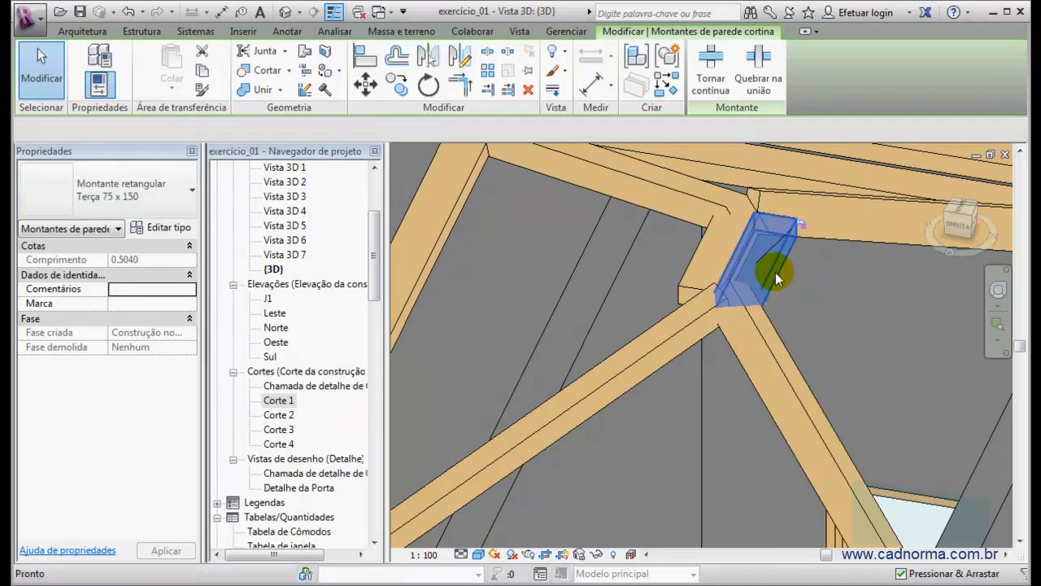
{"action": "left_click", "coordinate": [697, 254]}
{"action": "left_click", "coordinate": [760, 215]}
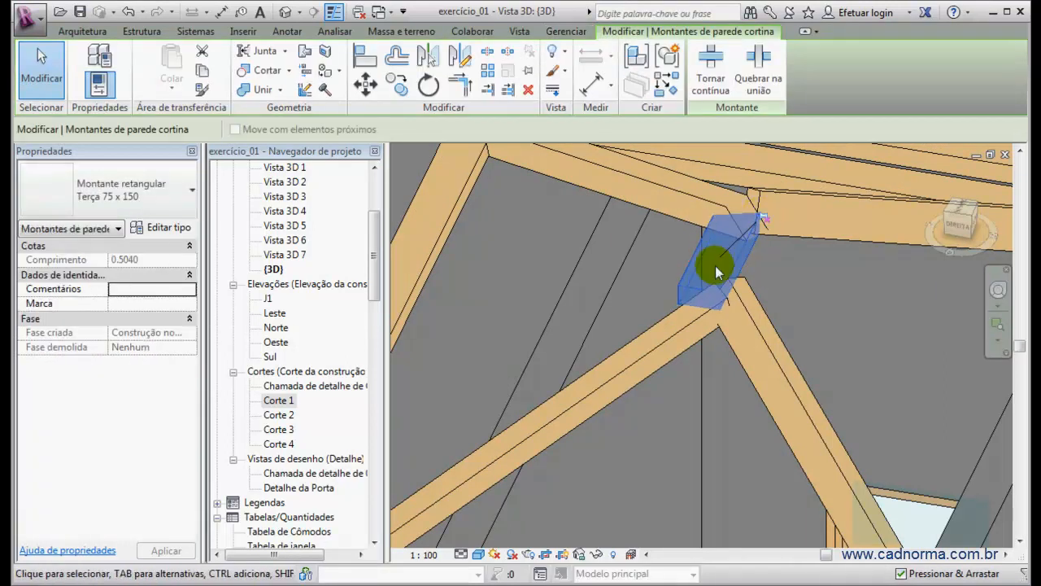
{"action": "key", "text": "Delete"}
{"action": "scroll", "coordinate": [782, 304], "scroll_direction": "down", "scroll_amount": 2}
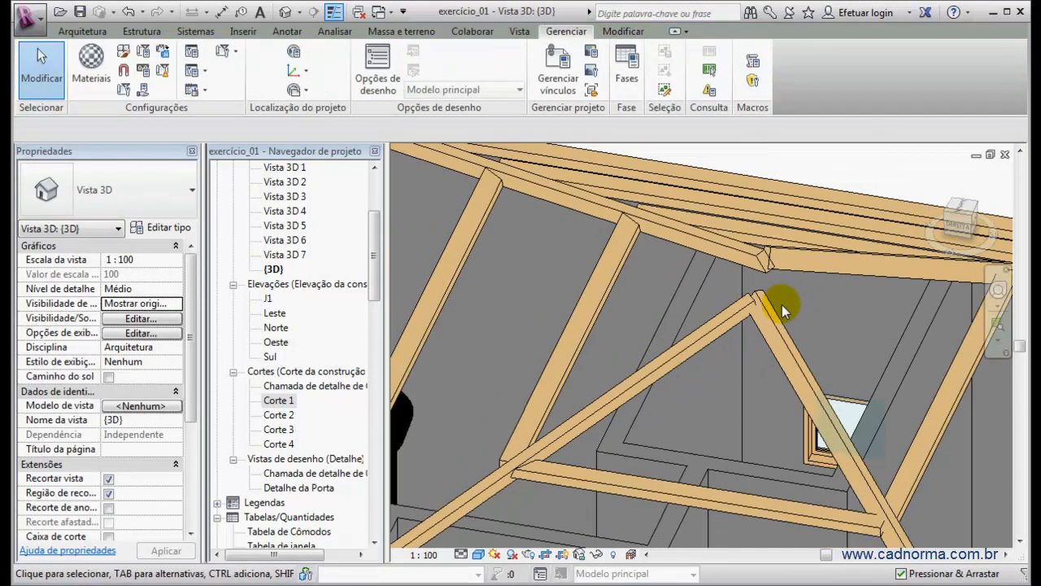
{"action": "scroll", "coordinate": [782, 304], "scroll_direction": "up", "scroll_amount": 2}
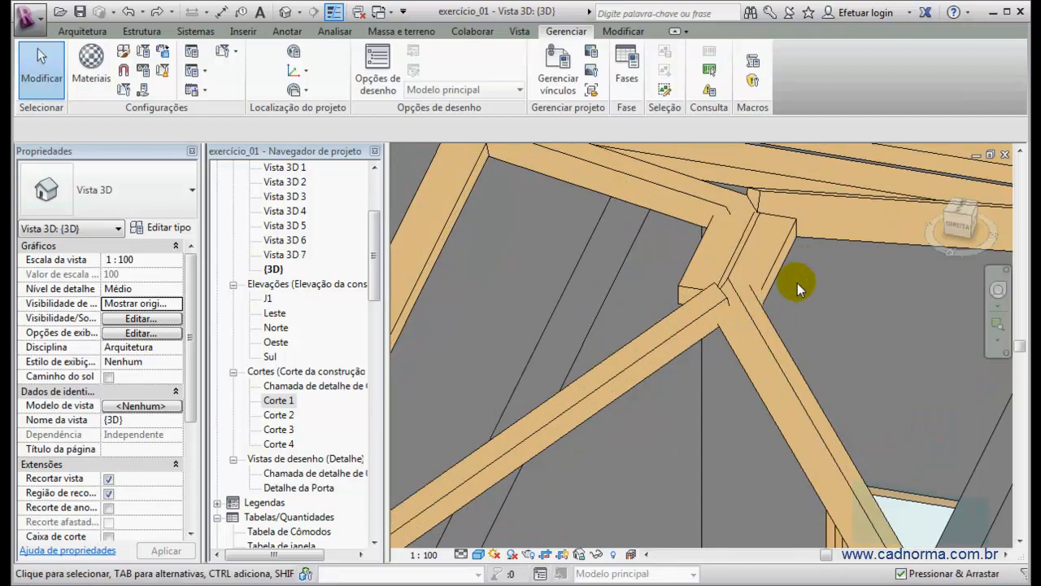
Examine the purlin layout, ridge and hip members from several sides of the house
{"action": "scroll", "coordinate": [798, 283], "scroll_direction": "down", "scroll_amount": 2}
{"action": "scroll", "coordinate": [797, 287], "scroll_direction": "down", "scroll_amount": 3}
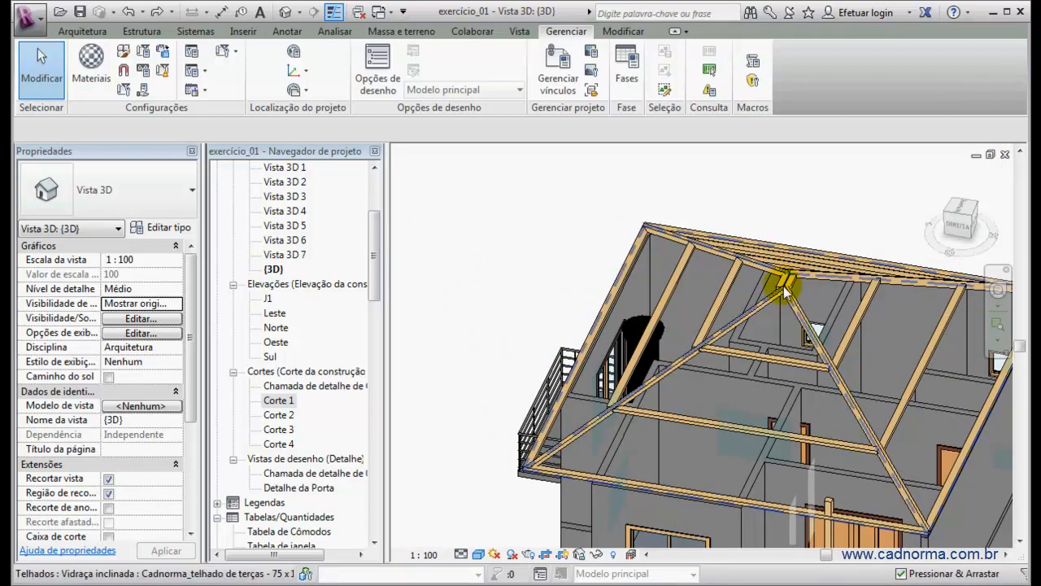
{"action": "middle_click_drag", "start_coordinate": [800, 284], "coordinate": [558, 321], "text": "shift"}
{"action": "middle_click_drag", "start_coordinate": [813, 368], "coordinate": [710, 378], "text": "shift"}
{"action": "middle_click_drag", "start_coordinate": [800, 213], "coordinate": [719, 182]}
{"action": "scroll", "coordinate": [781, 285], "scroll_direction": "down", "scroll_amount": 3}
{"action": "middle_click_drag", "start_coordinate": [767, 335], "coordinate": [928, 337], "text": "shift"}
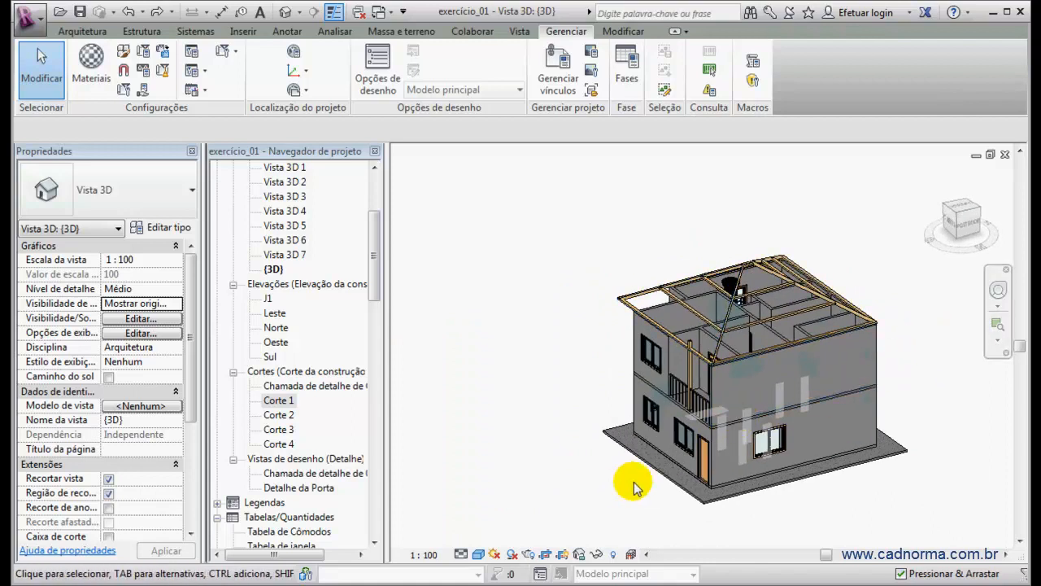
{"action": "scroll", "coordinate": [691, 267], "scroll_direction": "up", "scroll_amount": 3}
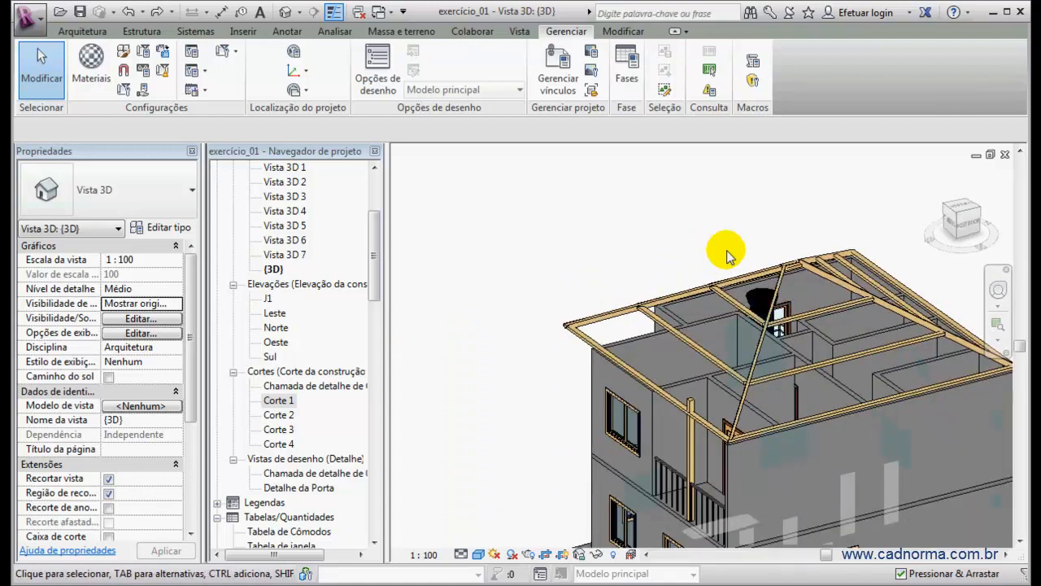
{"action": "scroll", "coordinate": [726, 253], "scroll_direction": "up", "scroll_amount": 1}
{"action": "scroll", "coordinate": [727, 253], "scroll_direction": "down", "scroll_amount": 1}
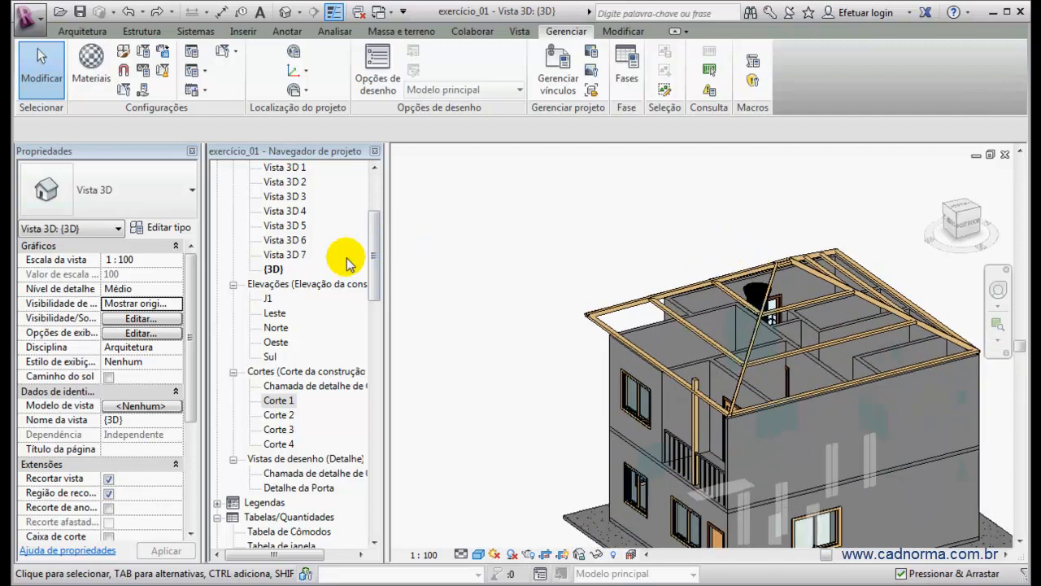
Open the Sul elevation and examine how the eave purlin and rafters meet the top of the wall
{"action": "left_click_drag", "start_coordinate": [373, 258], "coordinate": [371, 201]}
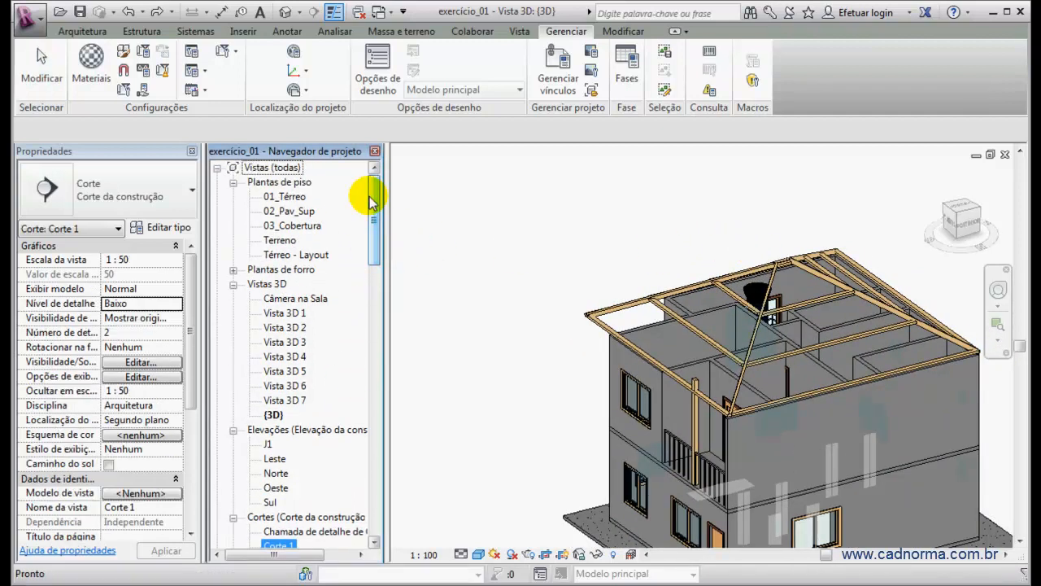
{"action": "double_click", "coordinate": [270, 502]}
{"action": "scroll", "coordinate": [677, 279], "scroll_direction": "down", "scroll_amount": 3}
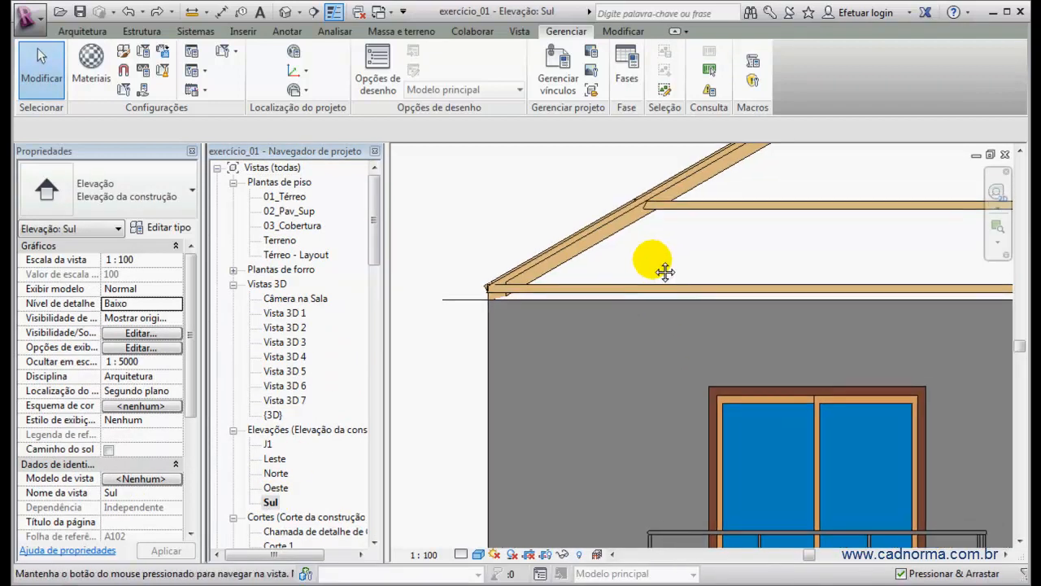
{"action": "scroll", "coordinate": [590, 334], "scroll_direction": "up", "scroll_amount": 3}
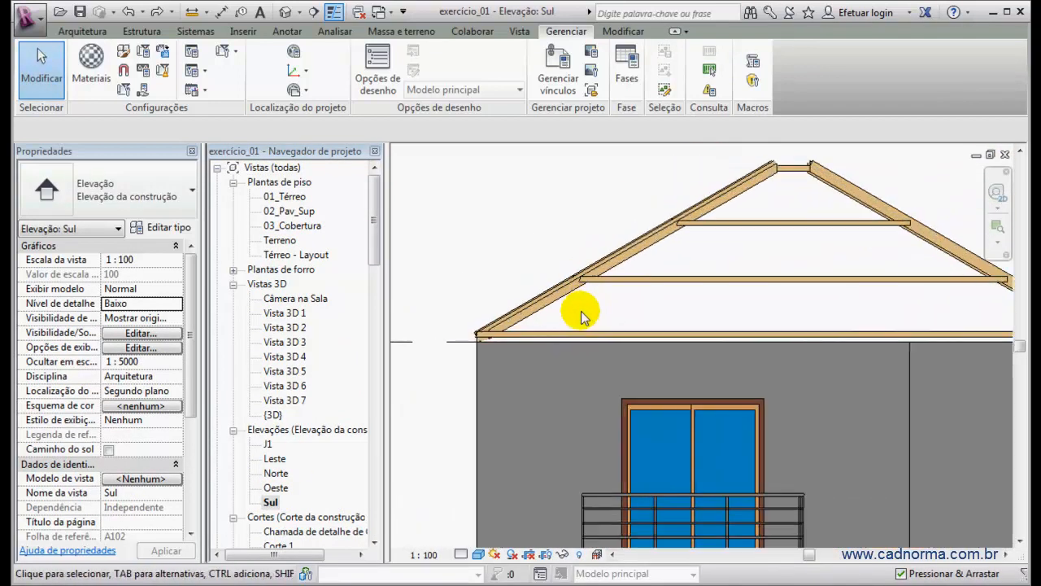
{"action": "scroll", "coordinate": [599, 316], "scroll_direction": "up", "scroll_amount": 2}
{"action": "scroll", "coordinate": [599, 316], "scroll_direction": "down", "scroll_amount": 2}
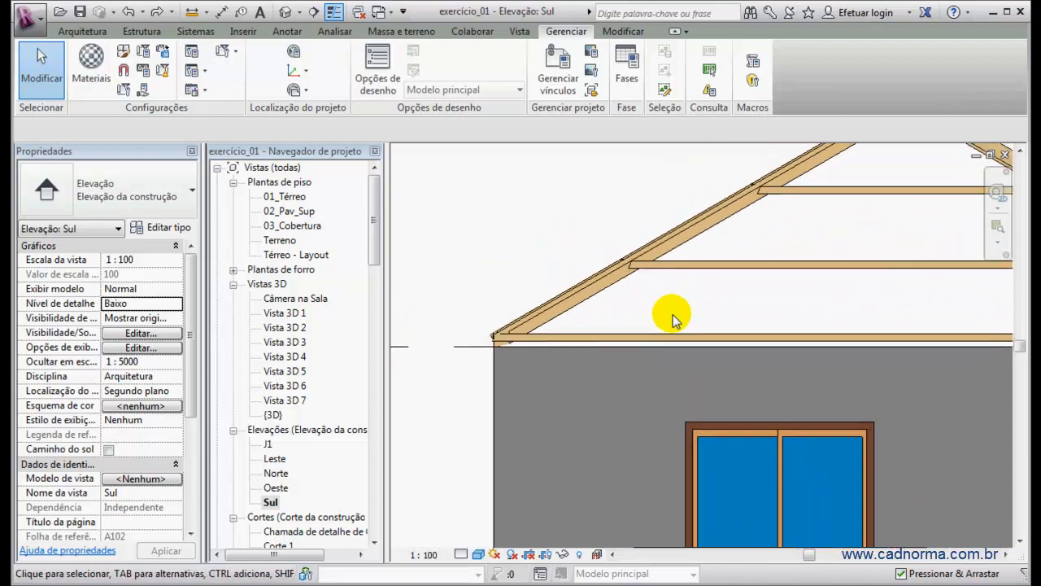
{"action": "scroll", "coordinate": [632, 337], "scroll_direction": "up", "scroll_amount": 3}
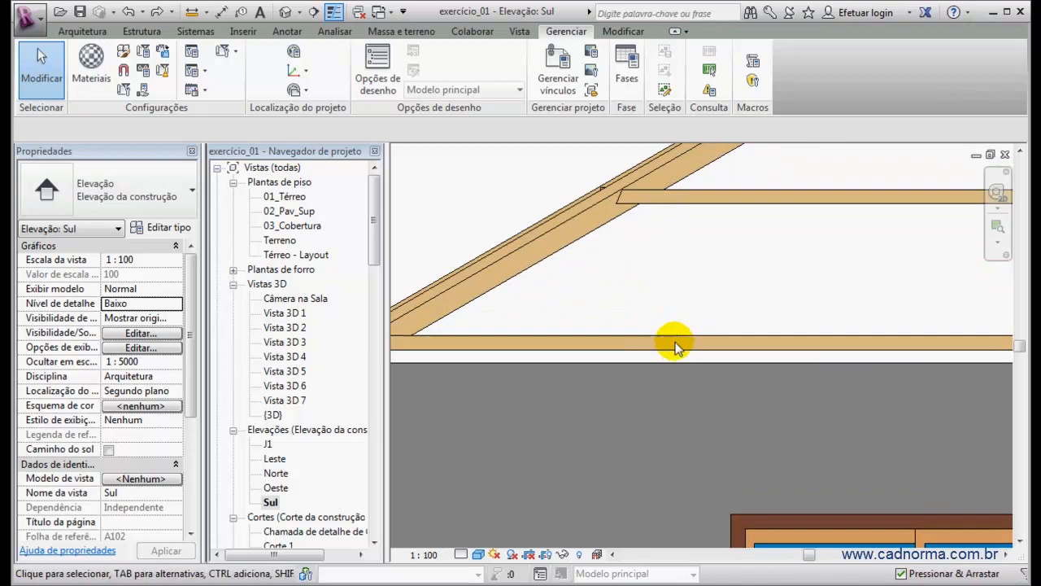
{"action": "scroll", "coordinate": [673, 351], "scroll_direction": "down", "scroll_amount": 2}
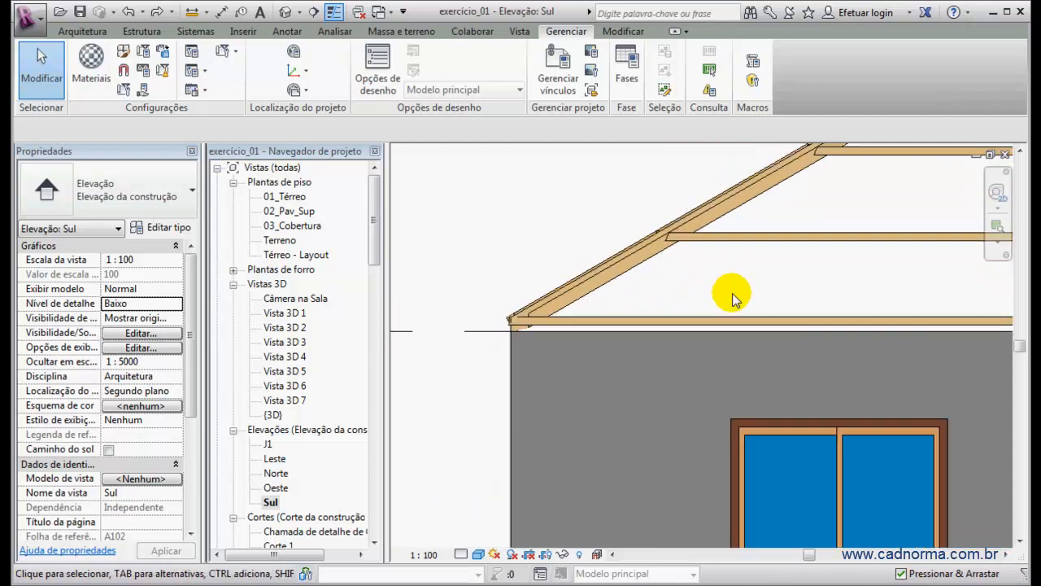
Set the Terça 75 x 150 mullion type's Deslocamento to -0.075 and apply it
{"action": "left_click", "coordinate": [656, 322]}
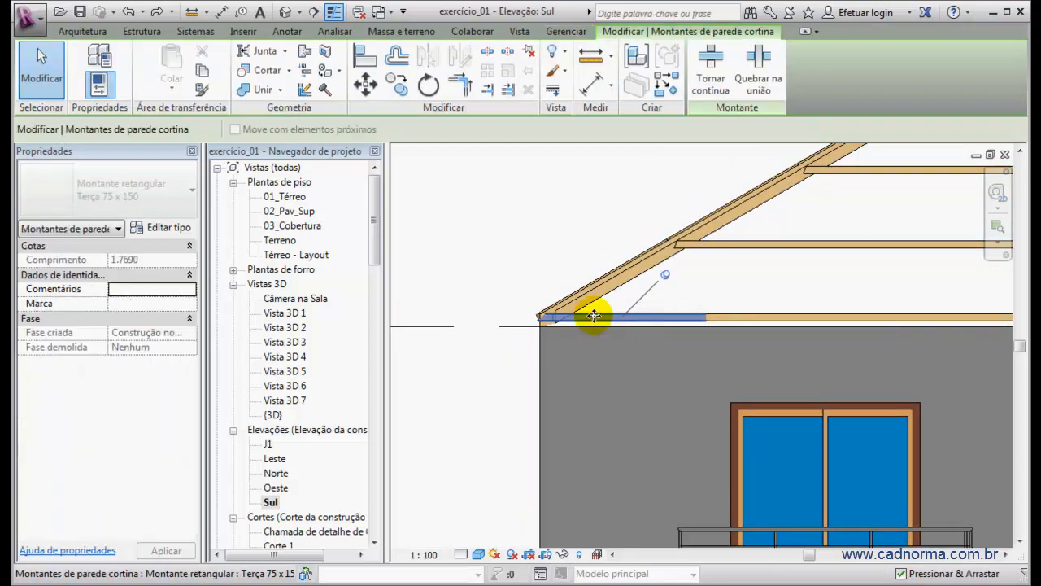
{"action": "left_click", "coordinate": [173, 232]}
{"action": "left_click", "coordinate": [338, 236]}
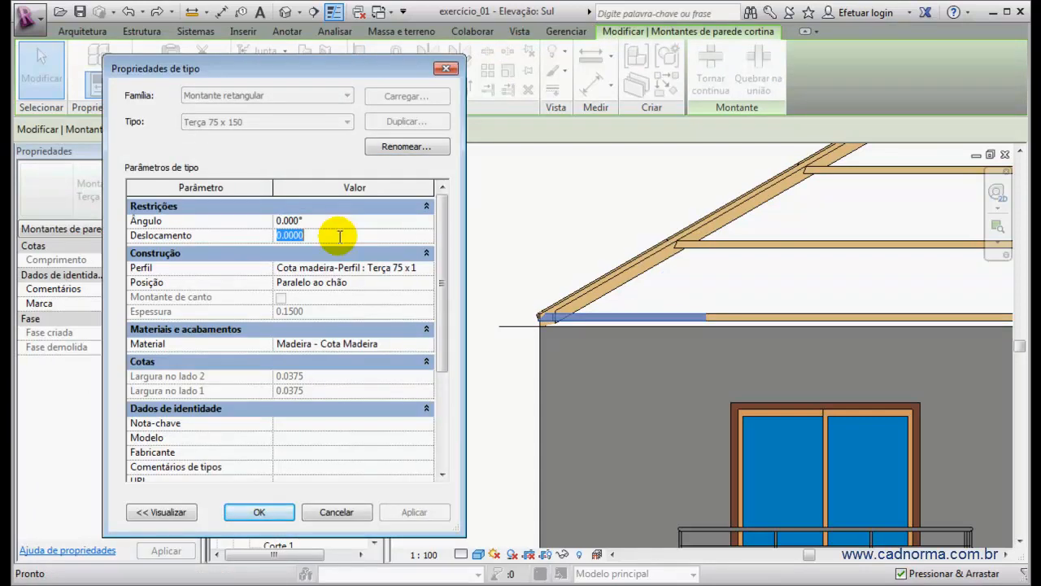
{"action": "type", "text": "-75"}
{"action": "key", "text": "Return"}
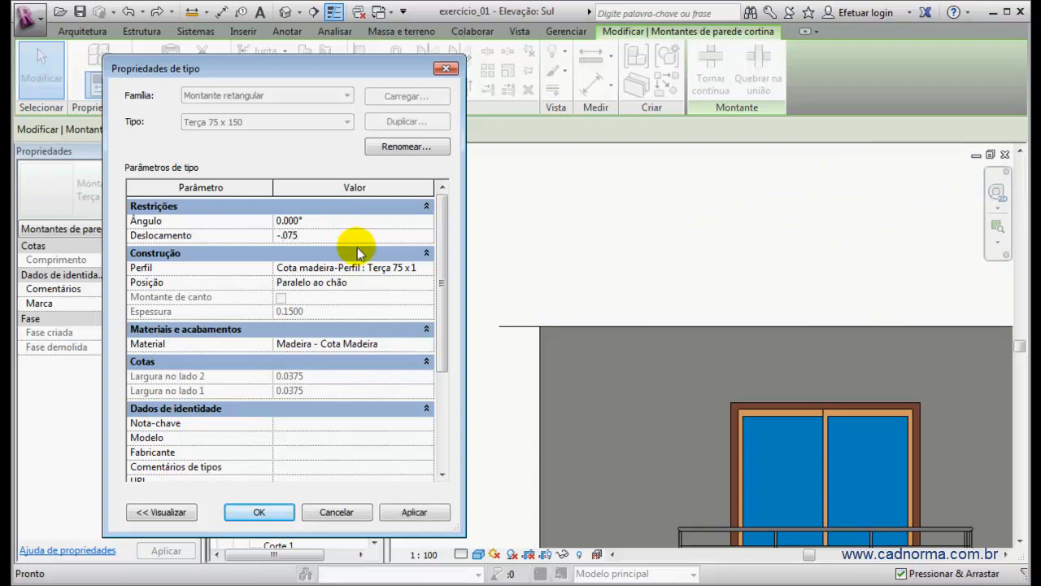
{"action": "left_click", "coordinate": [411, 513]}
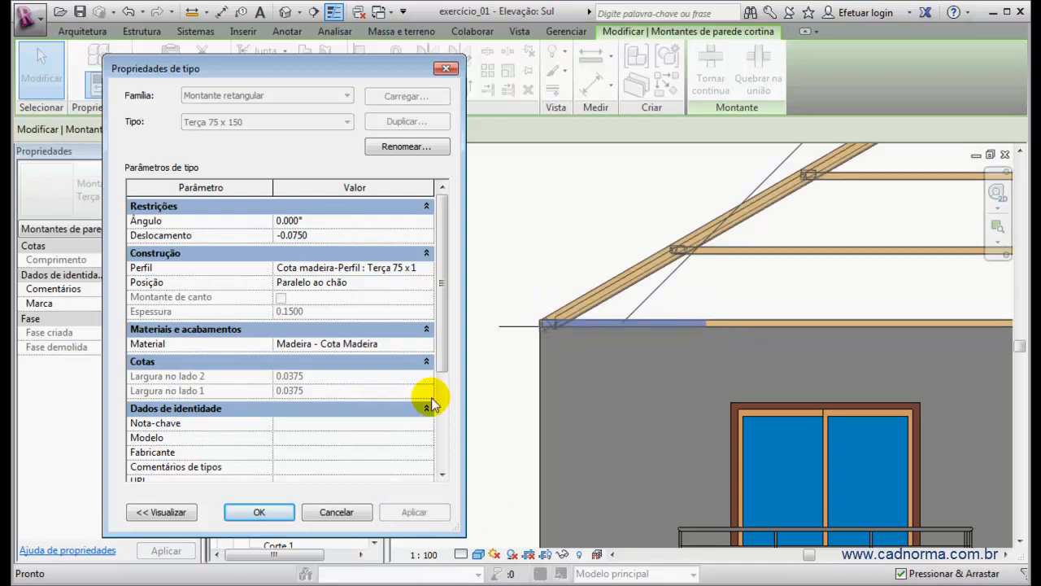
{"action": "left_click", "coordinate": [260, 512]}
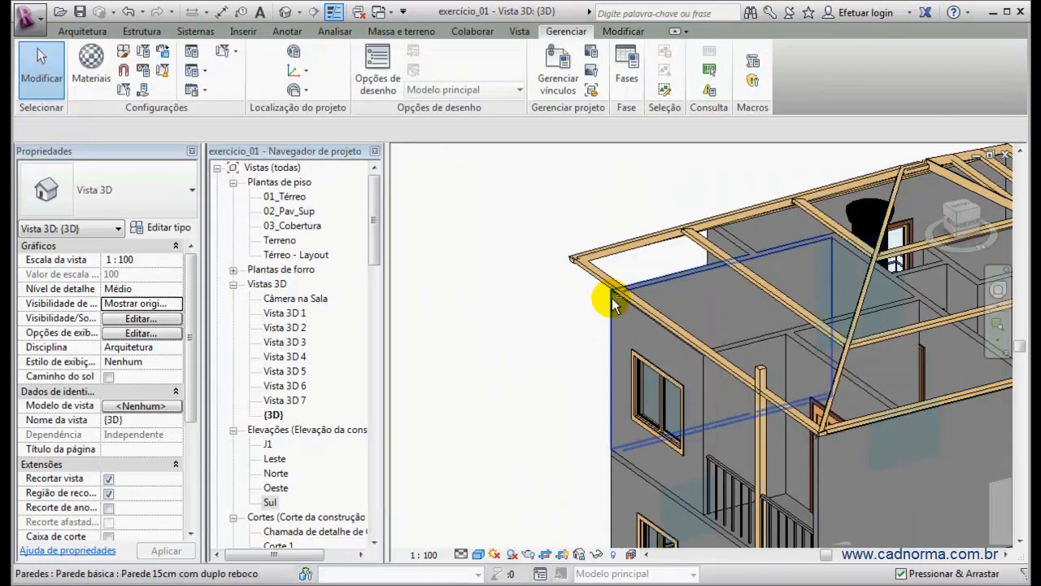
Return to the 3D view and examine the eave corner and the joints between the purlins and hip member
{"action": "middle_click_drag", "start_coordinate": [623, 293], "coordinate": [848, 305], "text": "shift"}
{"action": "scroll", "coordinate": [618, 337], "scroll_direction": "up", "scroll_amount": 5}
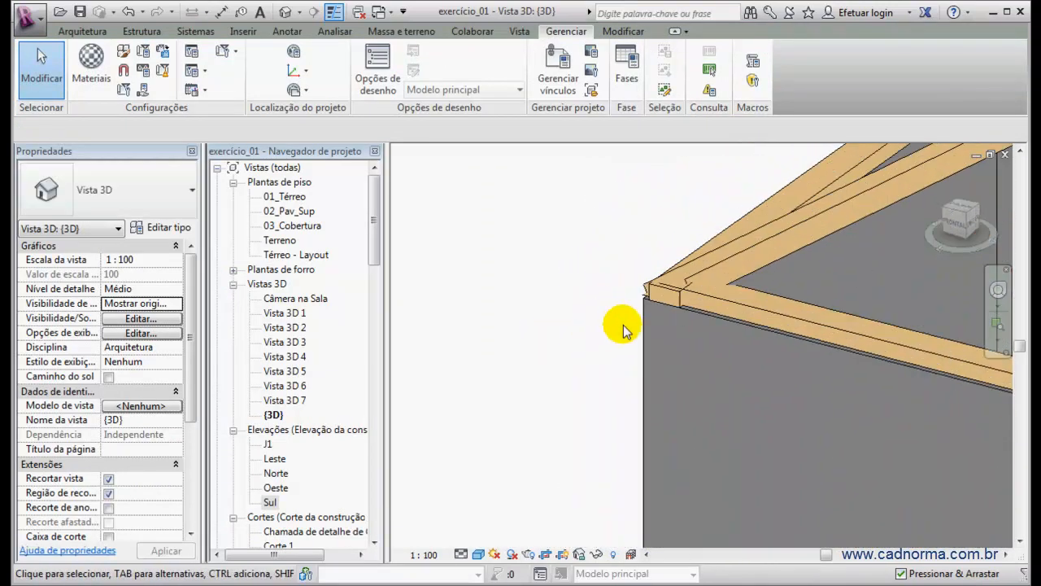
{"action": "scroll", "coordinate": [724, 311], "scroll_direction": "up", "scroll_amount": 2}
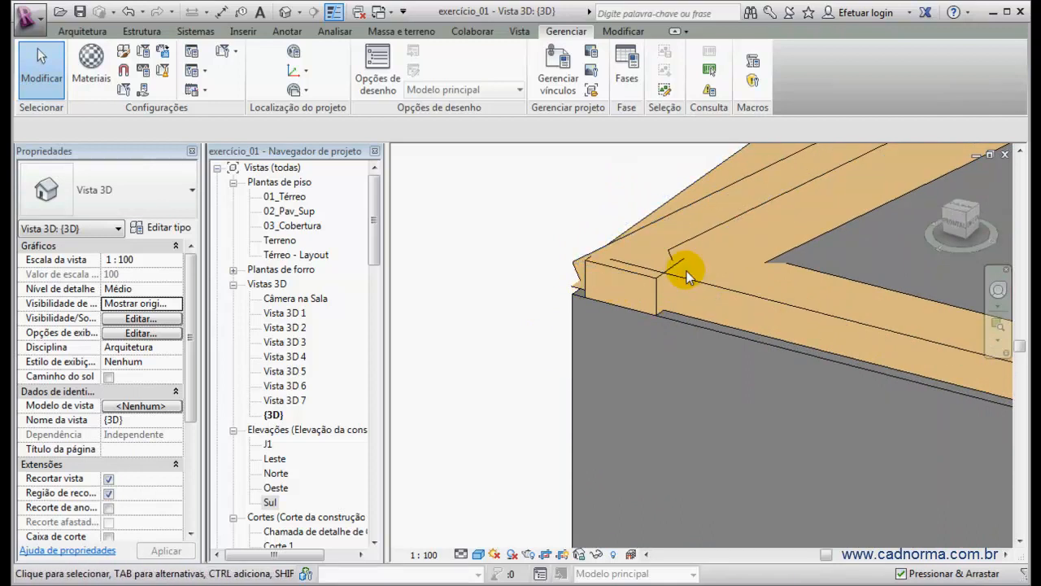
{"action": "scroll", "coordinate": [671, 279], "scroll_direction": "down", "scroll_amount": 7}
{"action": "scroll", "coordinate": [876, 192], "scroll_direction": "up", "scroll_amount": 5}
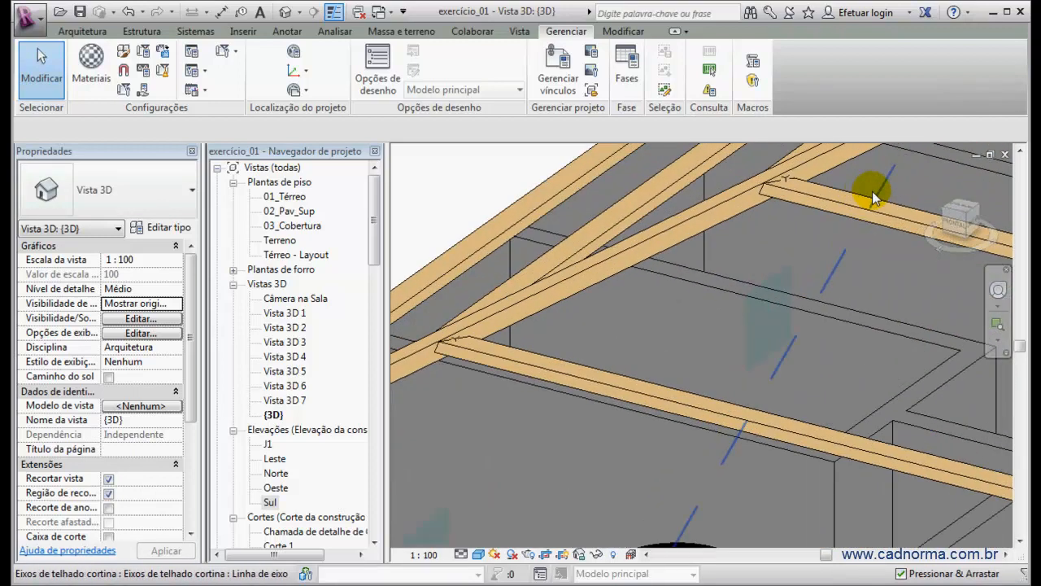
{"action": "scroll", "coordinate": [828, 262], "scroll_direction": "down", "scroll_amount": 3}
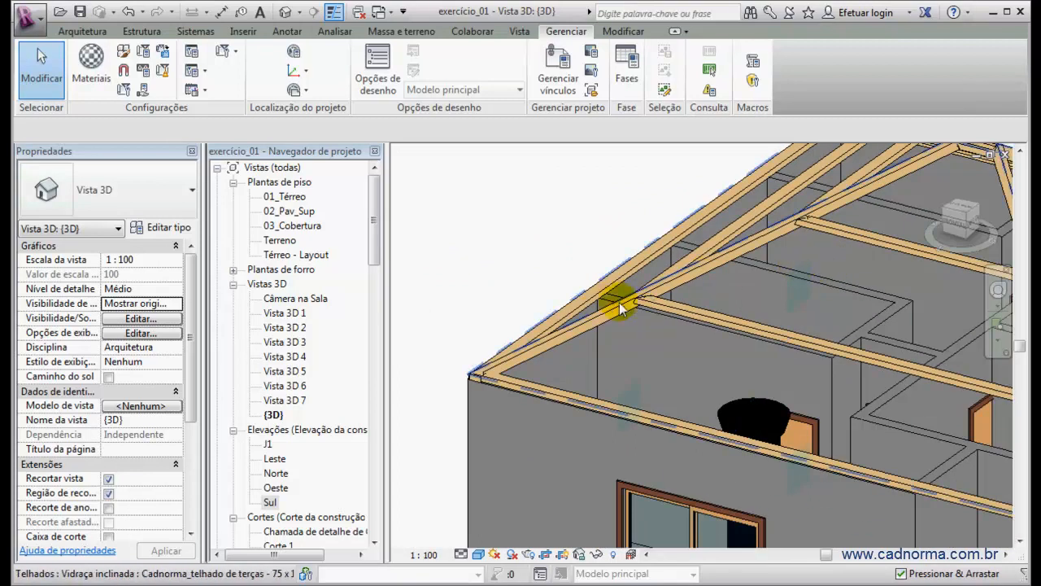
Set the Cota madeira-Perfil Terça 75 x 150mm profile's dimension d to 0.075 and b to 0.150
{"action": "left_click_drag", "start_coordinate": [371, 239], "coordinate": [372, 442]}
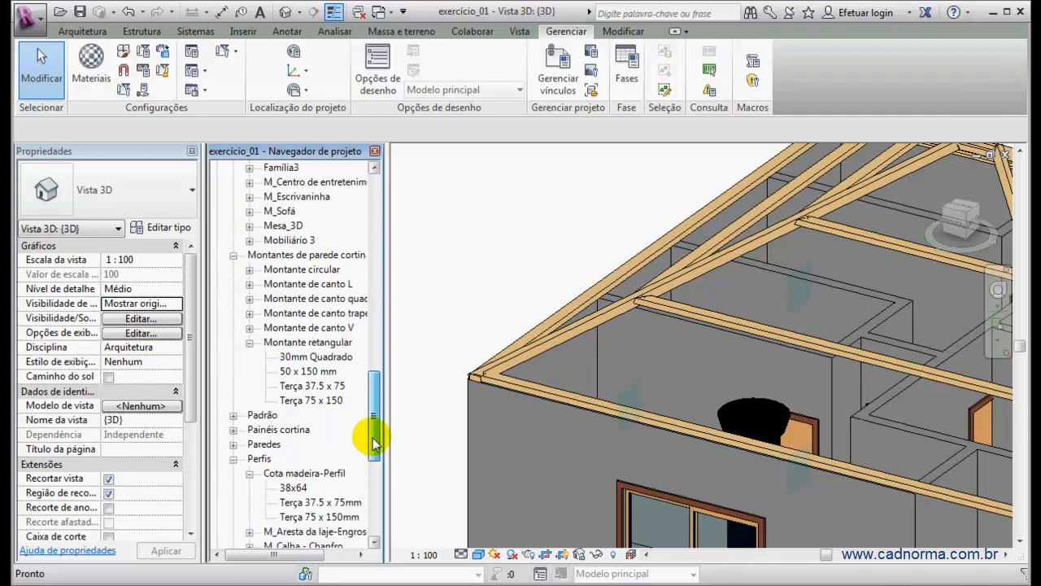
{"action": "left_click", "coordinate": [319, 400]}
{"action": "left_click_drag", "start_coordinate": [372, 407], "coordinate": [372, 453]}
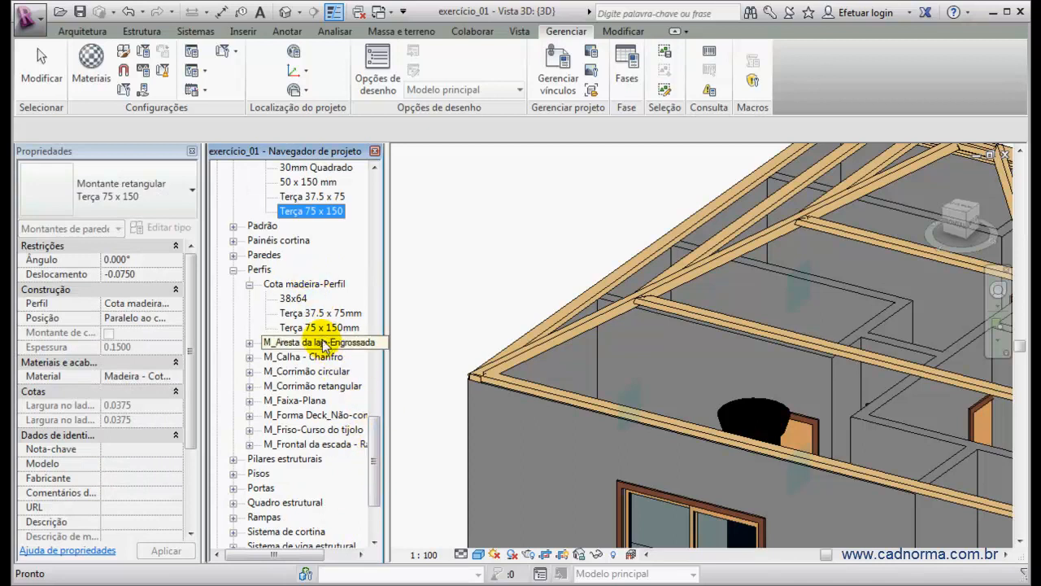
{"action": "double_click", "coordinate": [314, 328]}
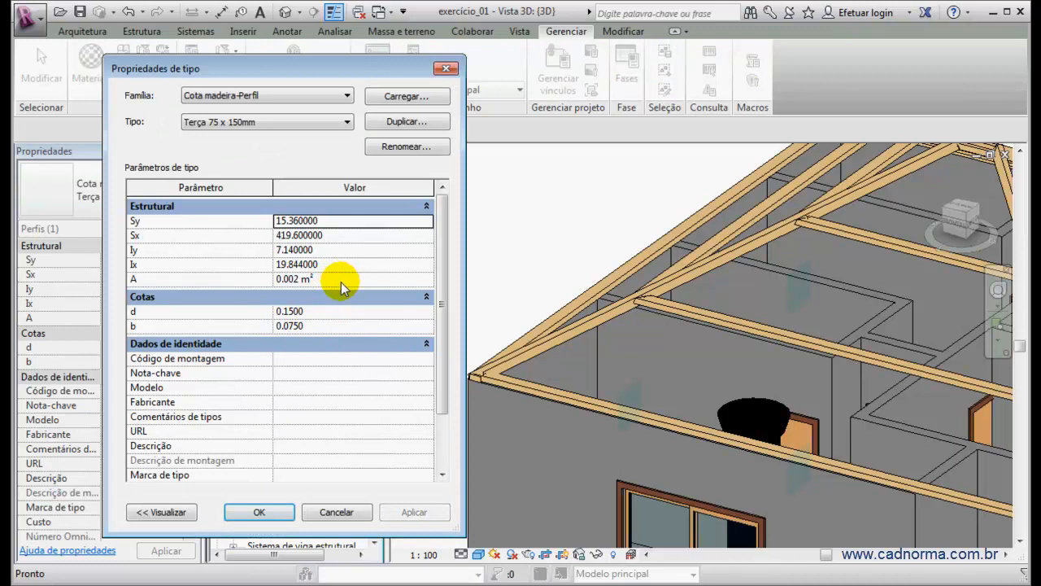
{"action": "left_click", "coordinate": [322, 307]}
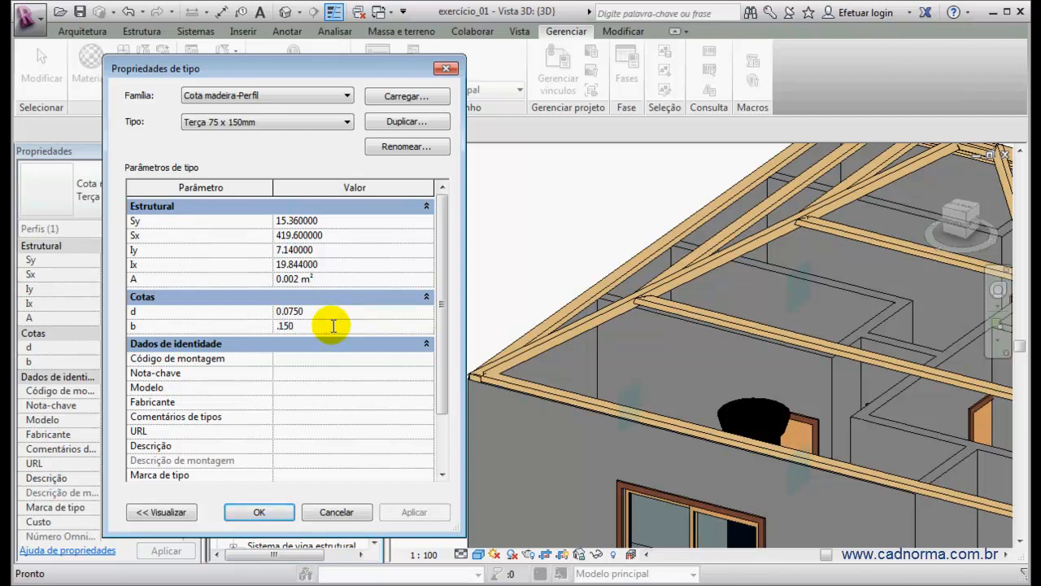
{"action": "left_click", "coordinate": [277, 511]}
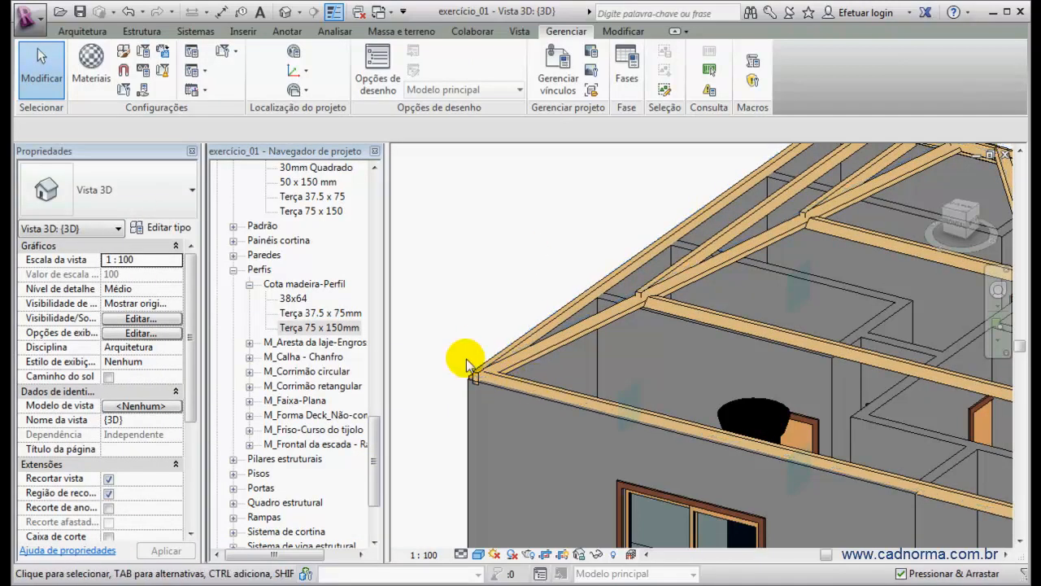
Set the Deslocamento of the eave purlin's Terça 75 x 150 mullion type to -0.05 and apply it
{"action": "scroll", "coordinate": [463, 360], "scroll_direction": "up", "scroll_amount": 2}
{"action": "middle_click_drag", "start_coordinate": [482, 356], "coordinate": [493, 303]}
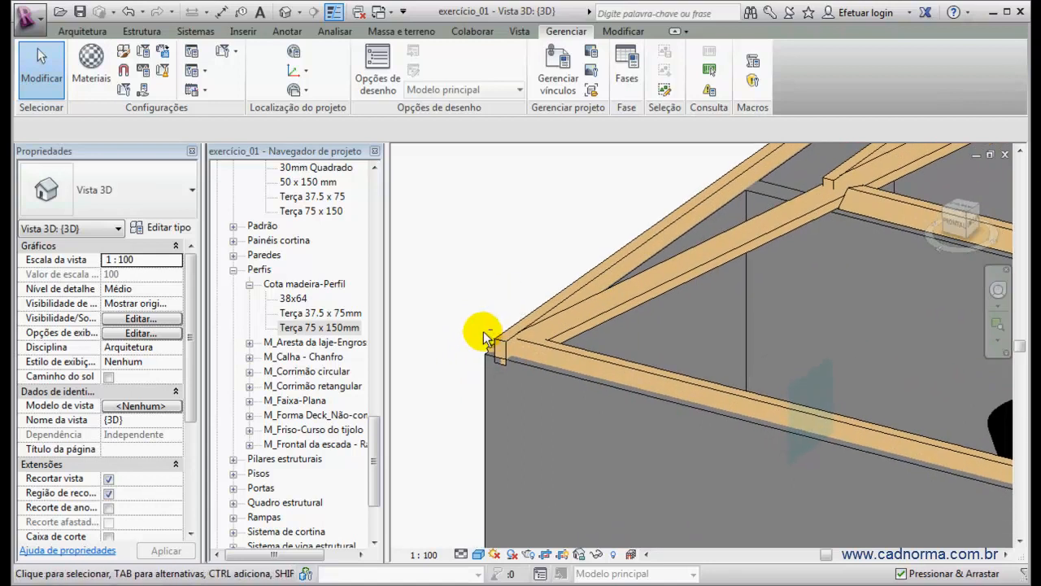
{"action": "left_click", "coordinate": [611, 364]}
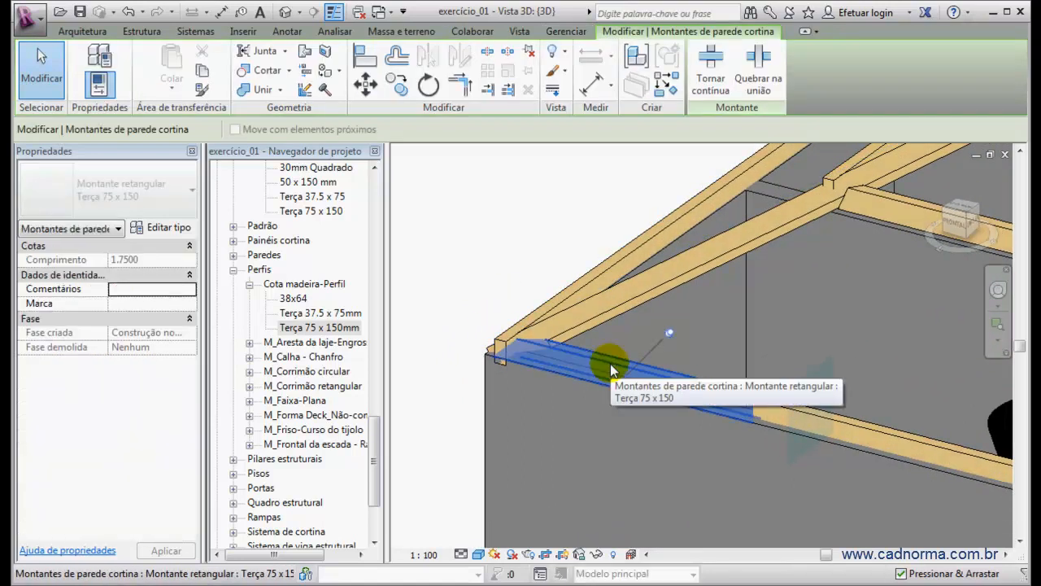
{"action": "left_click", "coordinate": [170, 228]}
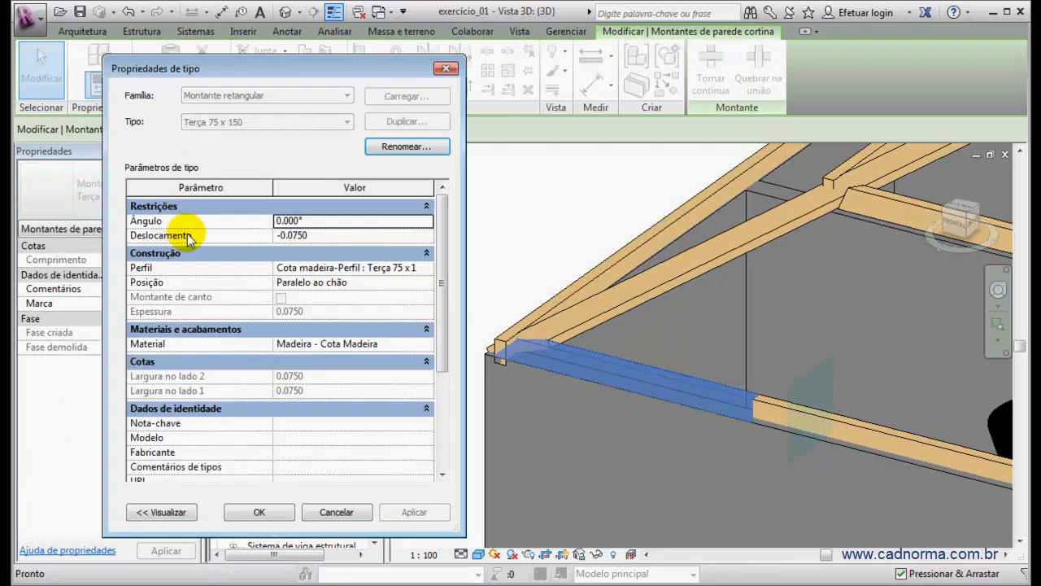
{"action": "left_click", "coordinate": [323, 235]}
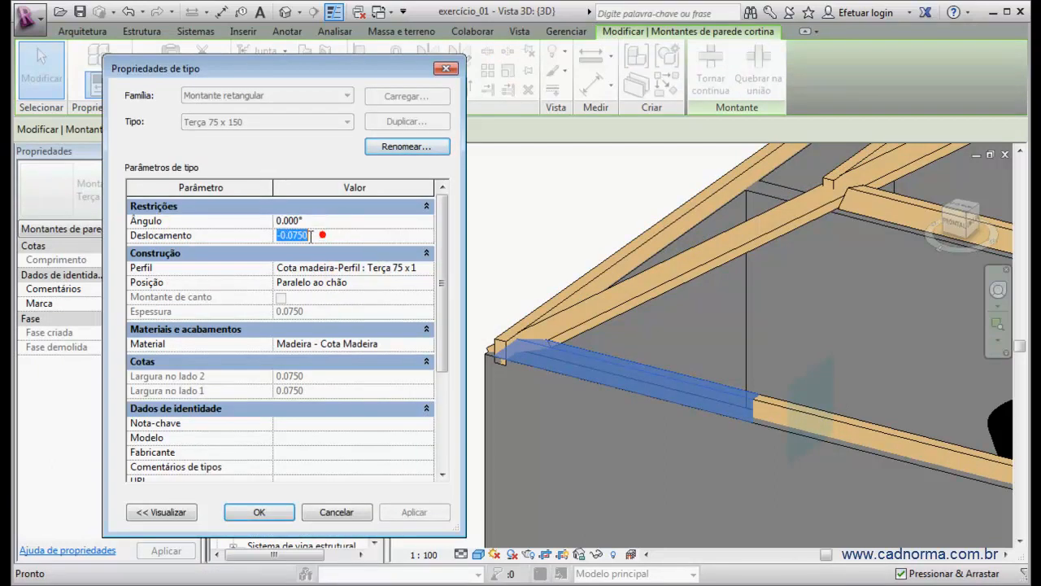
{"action": "type", "text": "5"}
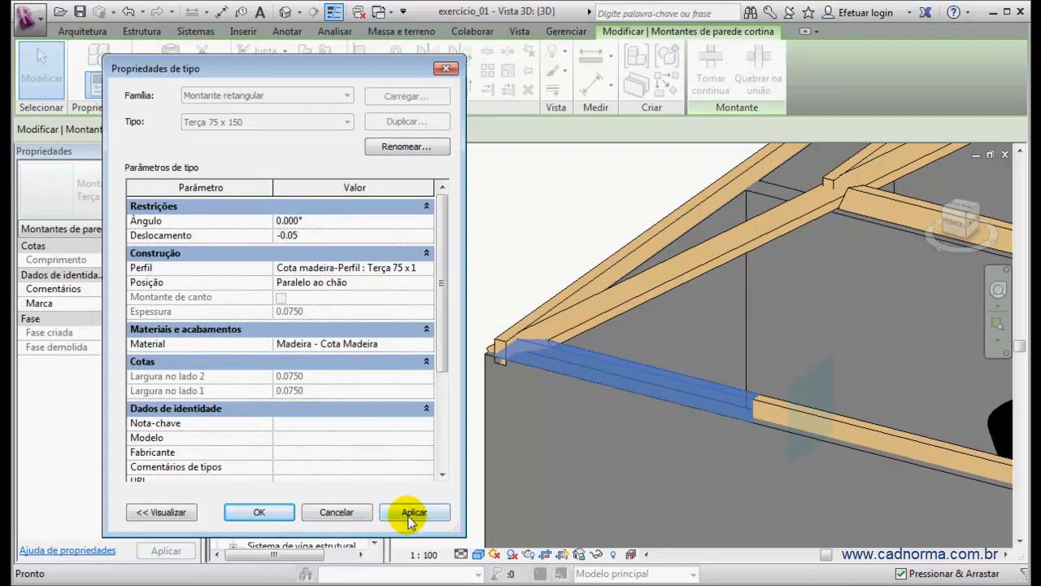
{"action": "left_click", "coordinate": [413, 513]}
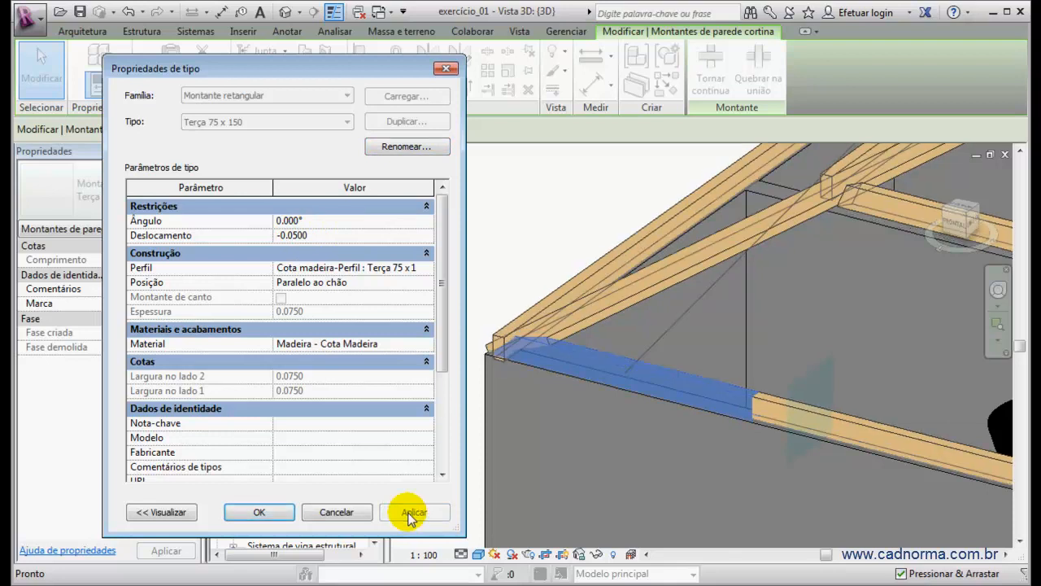
{"action": "left_click", "coordinate": [258, 513]}
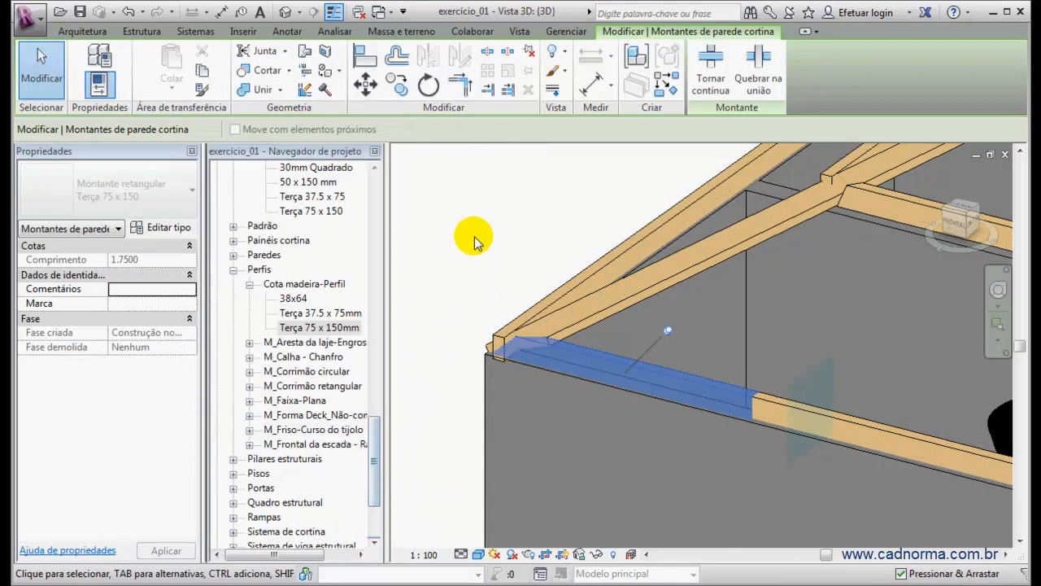
{"action": "left_click", "coordinate": [464, 262]}
Open the Sul elevation and examine how the eave purlin, rafter and roof line meet at the top of the wall
{"action": "middle_click_drag", "start_coordinate": [440, 329], "coordinate": [717, 397], "text": "shift"}
{"action": "left_click_drag", "start_coordinate": [374, 455], "coordinate": [378, 198]}
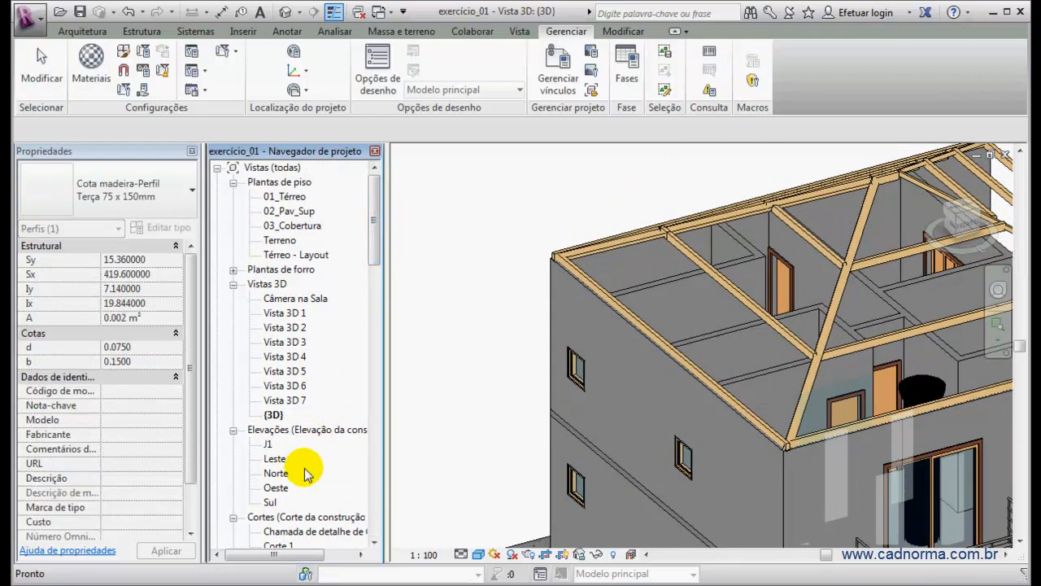
{"action": "double_click", "coordinate": [270, 502]}
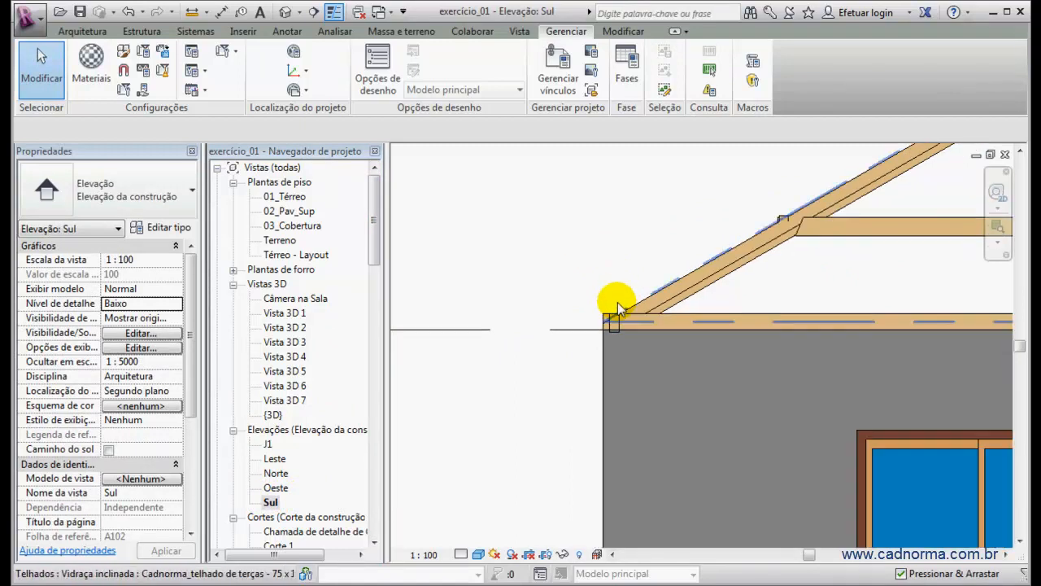
{"action": "scroll", "coordinate": [616, 309], "scroll_direction": "up", "scroll_amount": 5}
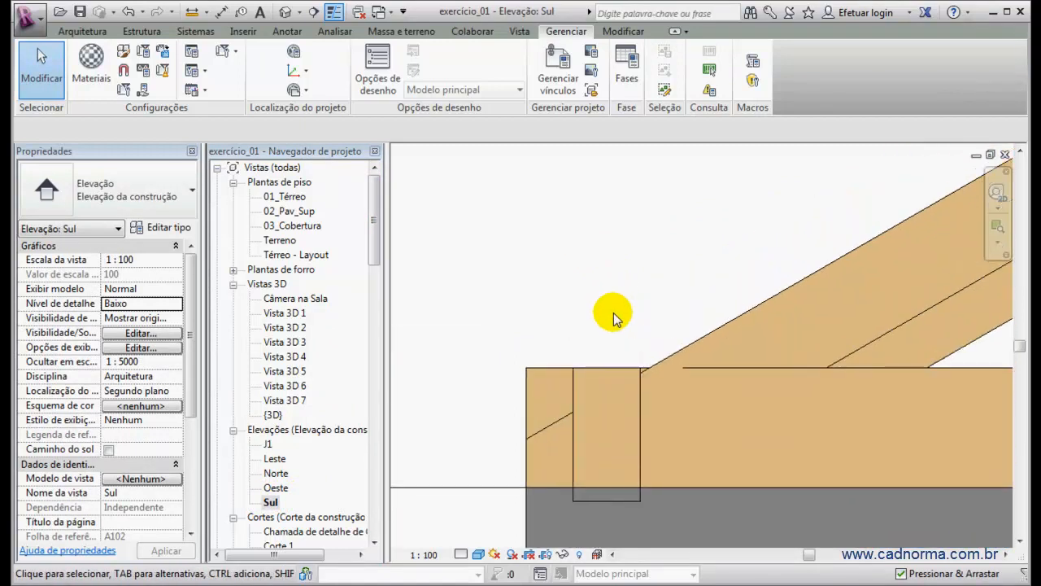
{"action": "scroll", "coordinate": [696, 301], "scroll_direction": "down", "scroll_amount": 2}
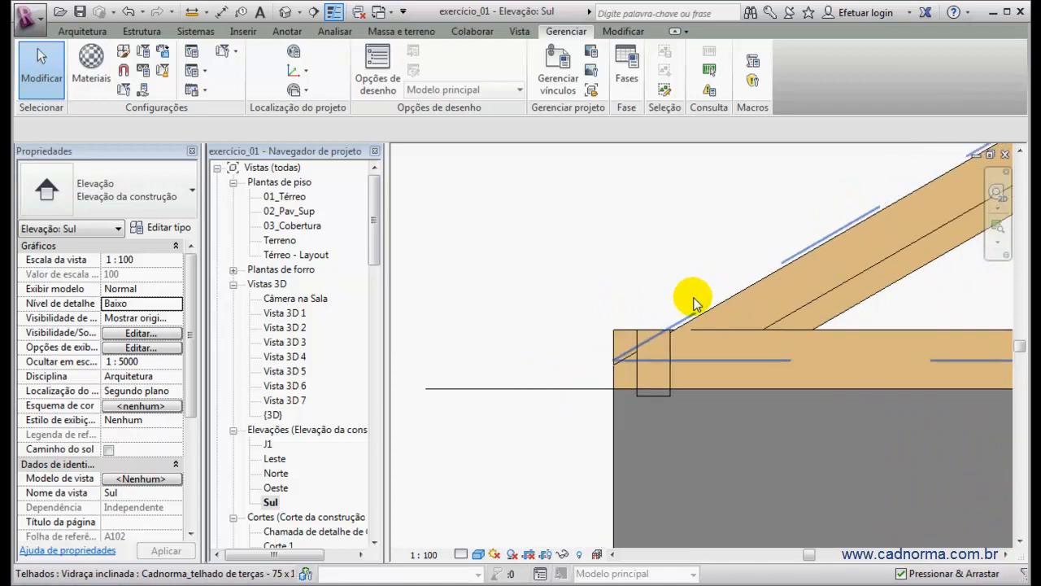
{"action": "scroll", "coordinate": [693, 300], "scroll_direction": "down", "scroll_amount": 1}
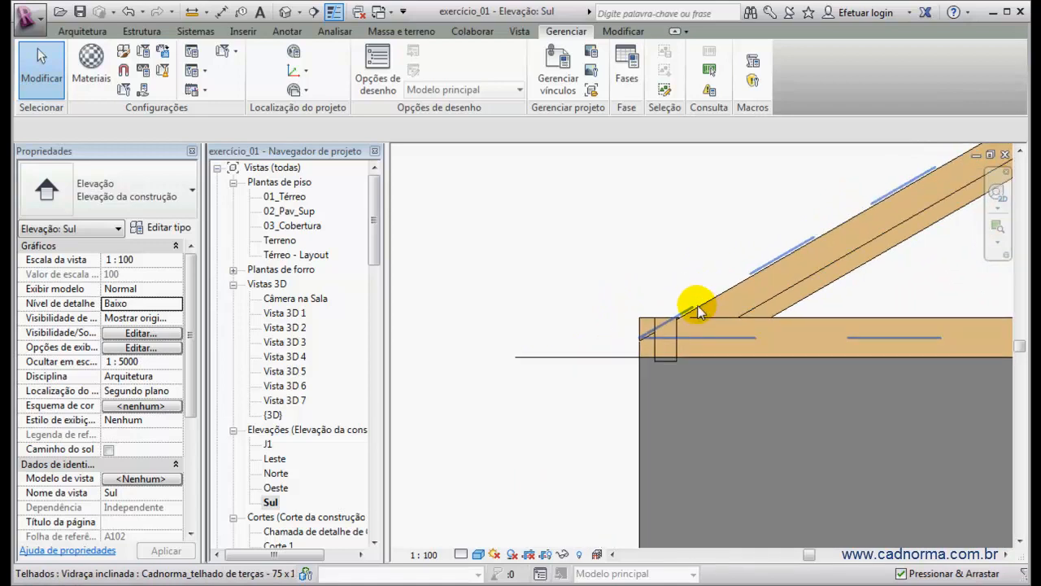
{"action": "left_click", "coordinate": [689, 310]}
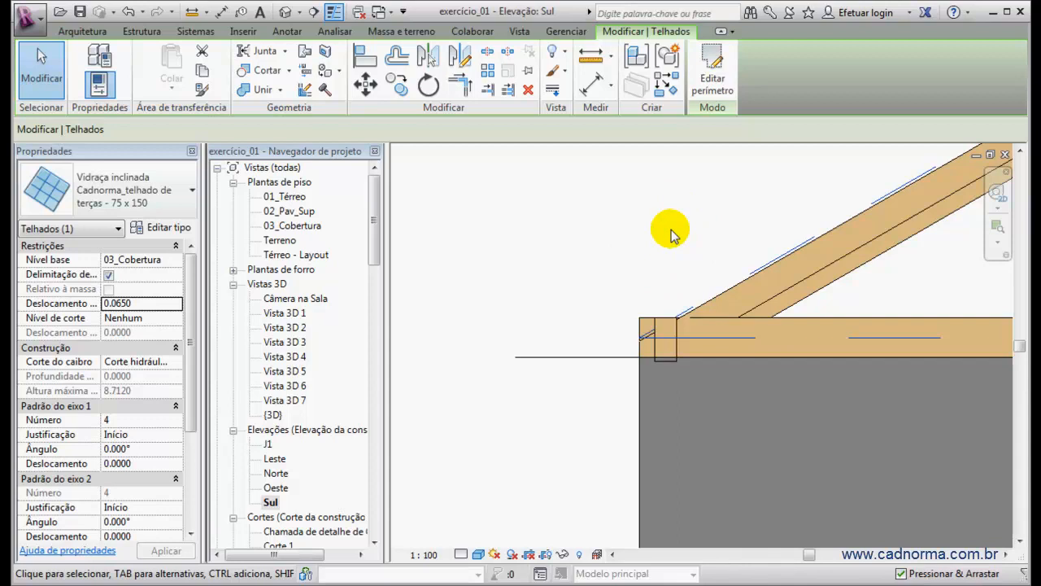
{"action": "scroll", "coordinate": [668, 248], "scroll_direction": "down", "scroll_amount": 1}
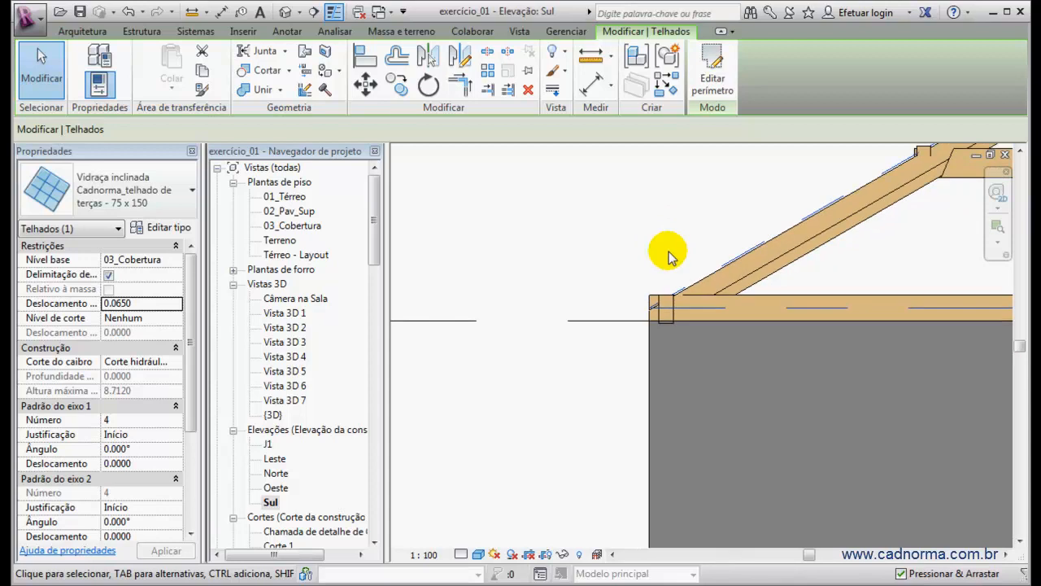
{"action": "middle_click_drag", "start_coordinate": [651, 305], "coordinate": [672, 342]}
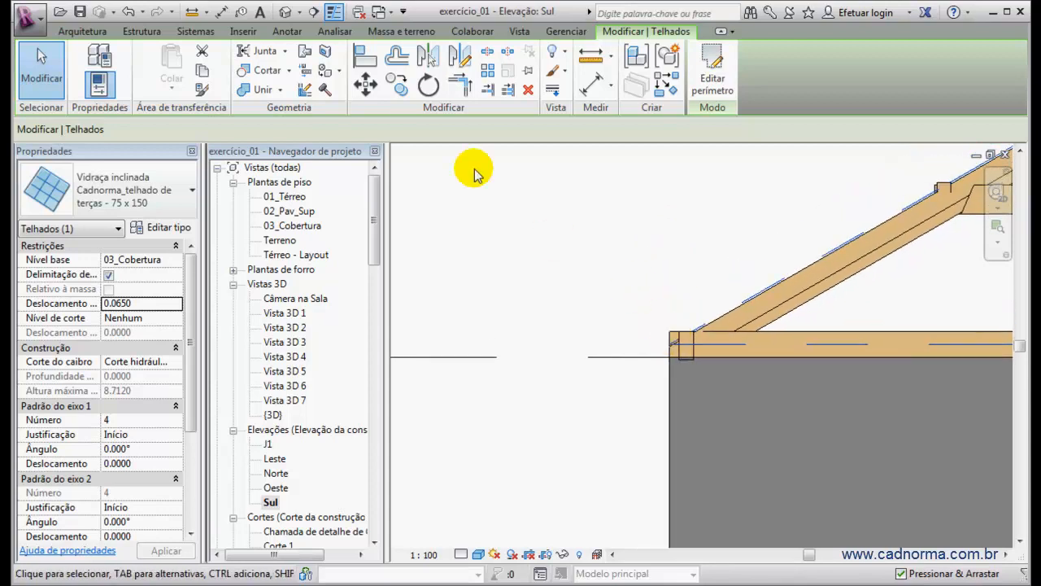
Return to the 3D view and delete the short Terça 75 x 150 purlin segment that crosses the hip member at the purlin joint
{"action": "left_click", "coordinate": [286, 12]}
{"action": "scroll", "coordinate": [779, 416], "scroll_direction": "up", "scroll_amount": 3}
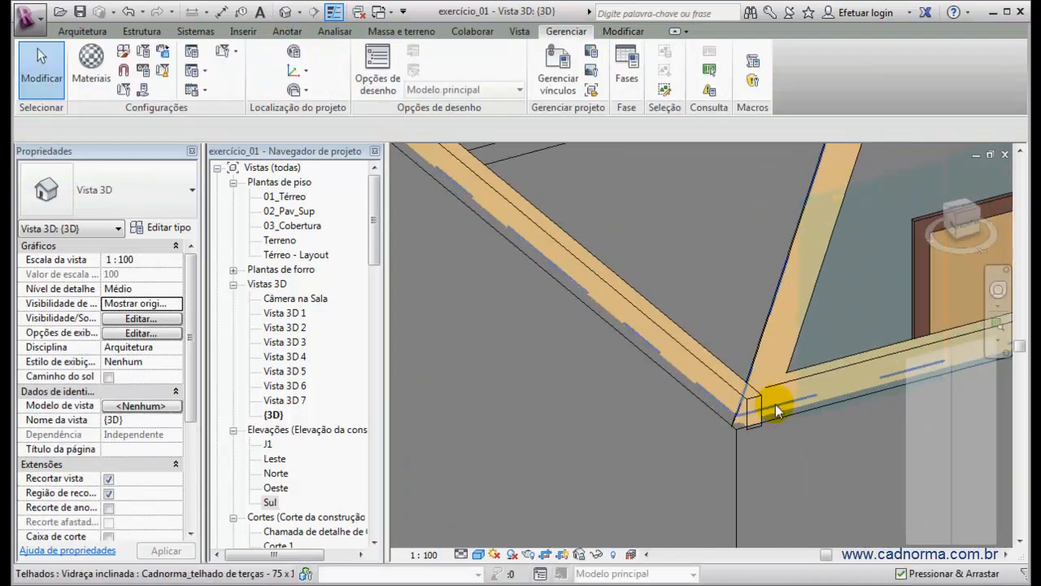
{"action": "scroll", "coordinate": [772, 391], "scroll_direction": "down", "scroll_amount": 2}
{"action": "scroll", "coordinate": [760, 372], "scroll_direction": "down", "scroll_amount": 3}
{"action": "middle_click_drag", "start_coordinate": [757, 366], "coordinate": [740, 301], "text": "shift"}
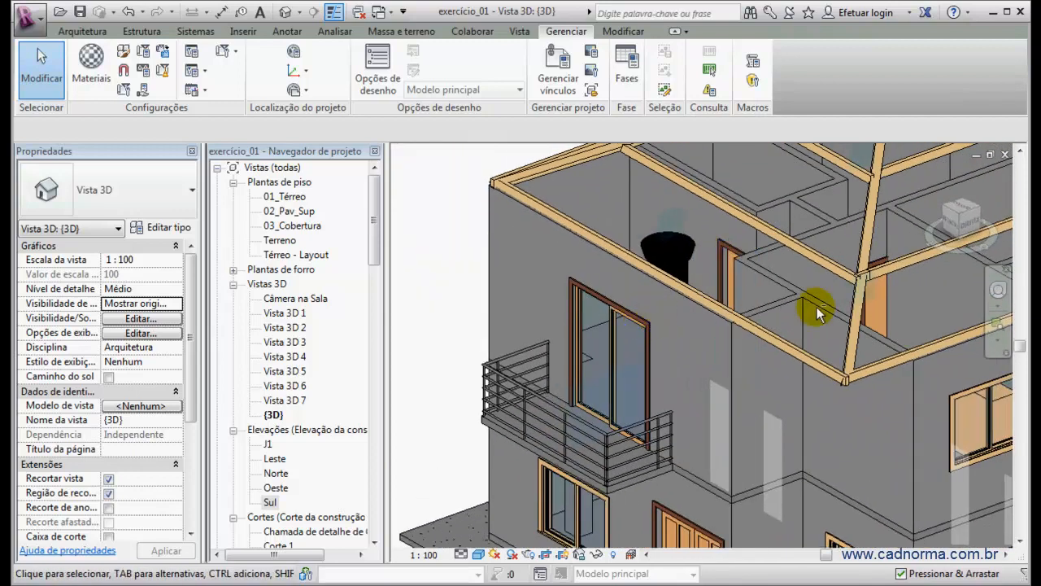
{"action": "scroll", "coordinate": [748, 309], "scroll_direction": "down", "scroll_amount": 3}
{"action": "scroll", "coordinate": [769, 329], "scroll_direction": "up", "scroll_amount": 5}
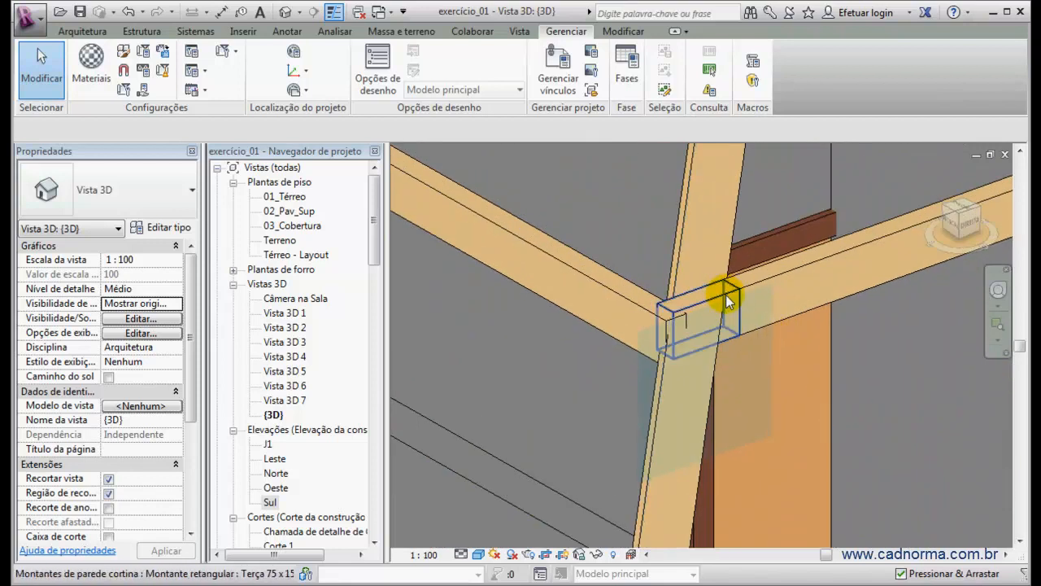
{"action": "left_click", "coordinate": [726, 294]}
{"action": "left_click", "coordinate": [873, 344]}
{"action": "left_click", "coordinate": [721, 296]}
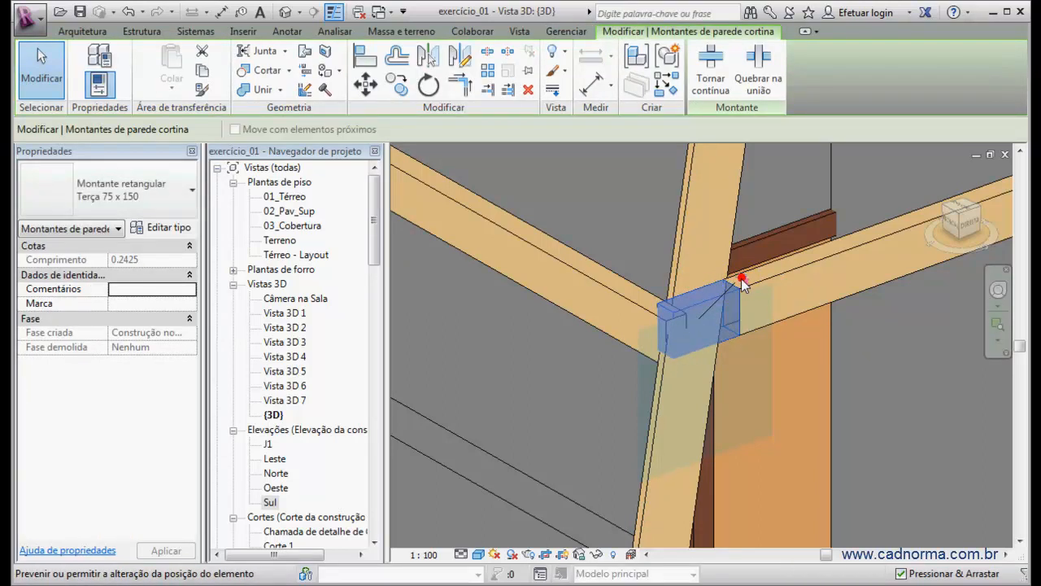
{"action": "key", "text": "Delete"}
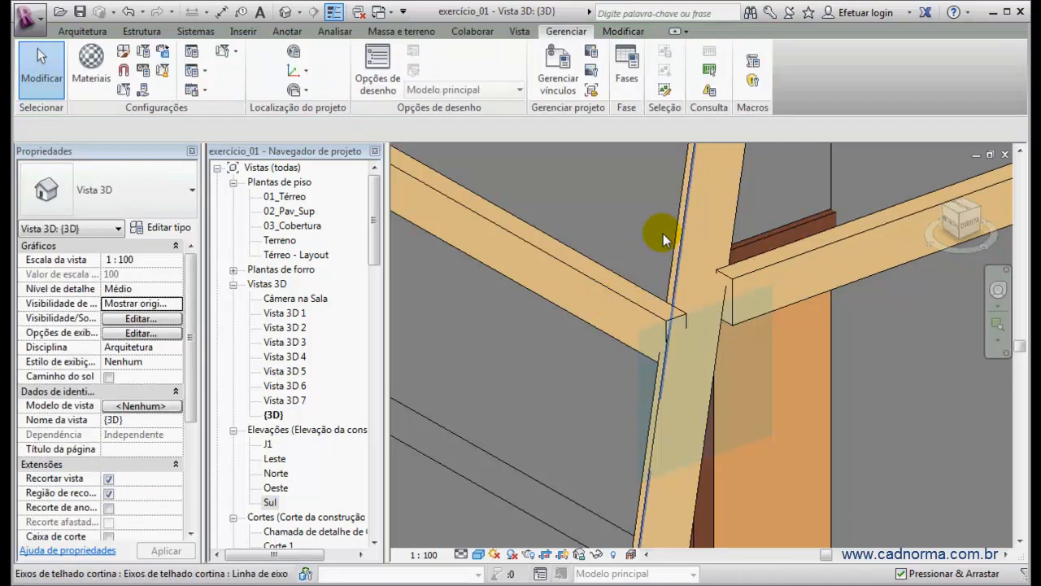
Examine the short purlin segment at another joint between a purlin and the hip member
{"action": "scroll", "coordinate": [749, 331], "scroll_direction": "down", "scroll_amount": 2}
{"action": "scroll", "coordinate": [739, 339], "scroll_direction": "down", "scroll_amount": 3}
{"action": "middle_click_drag", "start_coordinate": [705, 313], "coordinate": [667, 295], "text": "shift"}
{"action": "scroll", "coordinate": [691, 286], "scroll_direction": "up", "scroll_amount": 5}
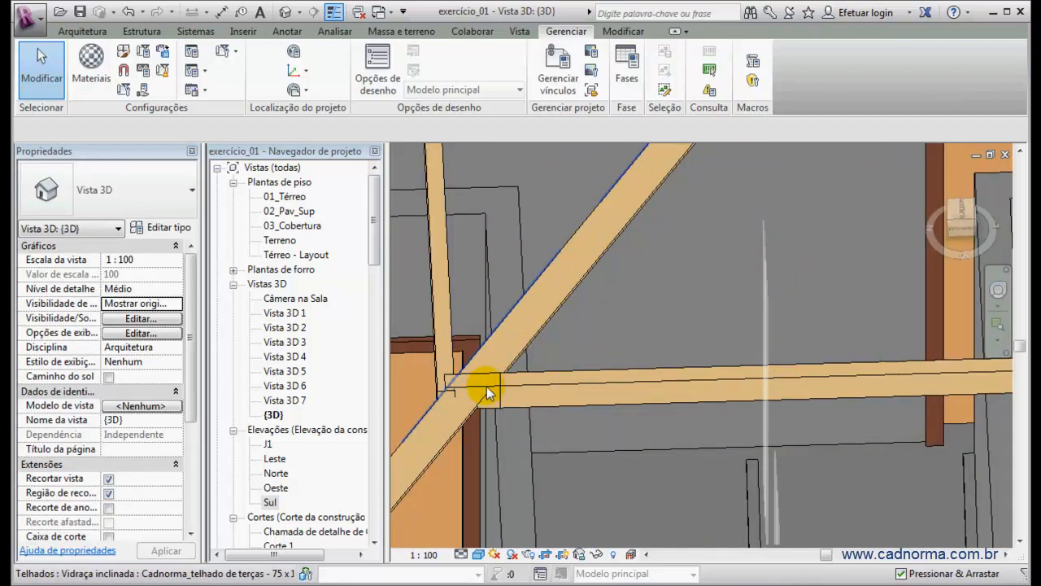
{"action": "left_click", "coordinate": [482, 387]}
{"action": "key", "text": "Escape"}
{"action": "scroll", "coordinate": [681, 302], "scroll_direction": "down", "scroll_amount": 6}
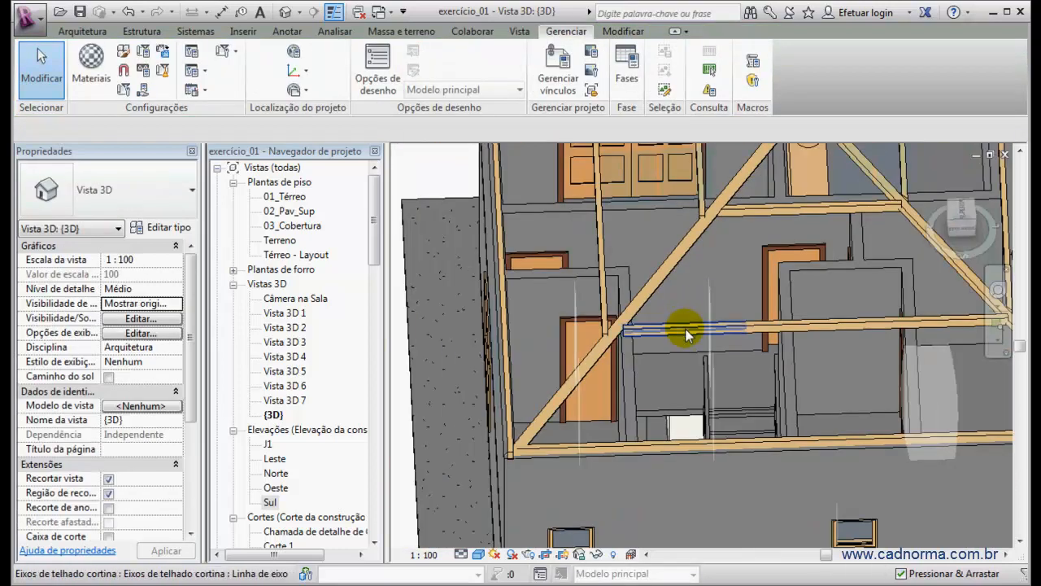
Examine the purlins, hip members and eave corners of the roof from several sides of the house
{"action": "middle_click_drag", "start_coordinate": [667, 344], "coordinate": [496, 249], "text": "shift"}
{"action": "middle_click_drag", "start_coordinate": [798, 260], "coordinate": [495, 274], "text": "shift"}
{"action": "middle_click_drag", "start_coordinate": [573, 283], "coordinate": [758, 296], "text": "shift"}
{"action": "scroll", "coordinate": [738, 245], "scroll_direction": "up", "scroll_amount": 5}
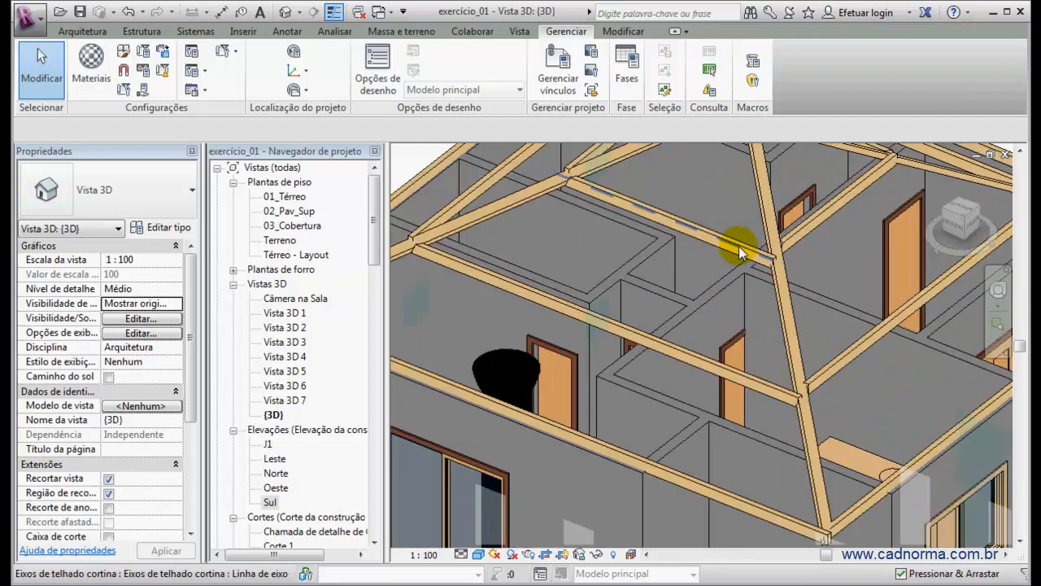
{"action": "scroll", "coordinate": [761, 281], "scroll_direction": "down", "scroll_amount": 4}
{"action": "scroll", "coordinate": [760, 283], "scroll_direction": "down", "scroll_amount": 2}
{"action": "scroll", "coordinate": [756, 295], "scroll_direction": "down", "scroll_amount": 2}
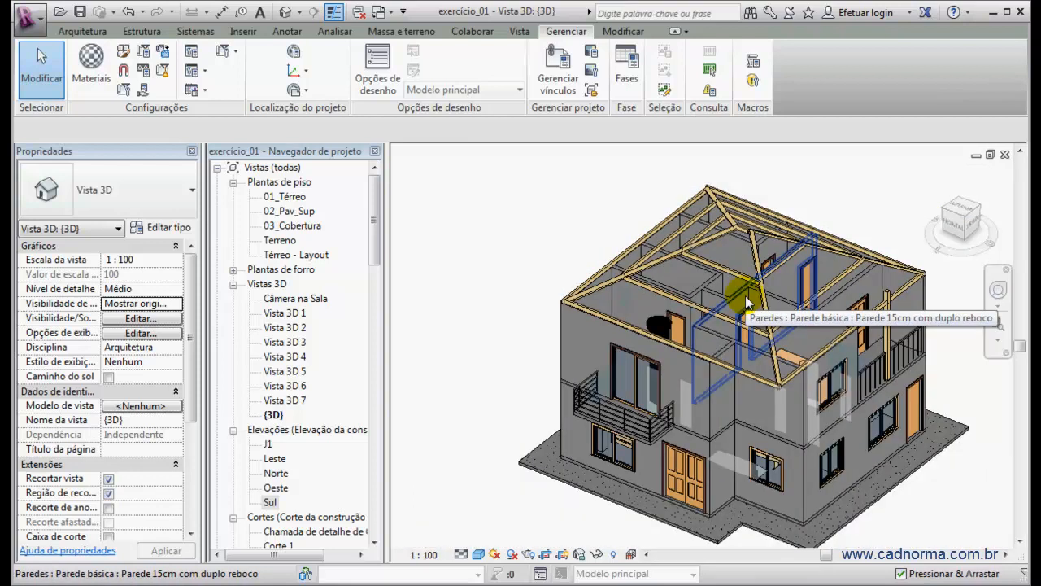
{"action": "scroll", "coordinate": [623, 333], "scroll_direction": "up", "scroll_amount": 5}
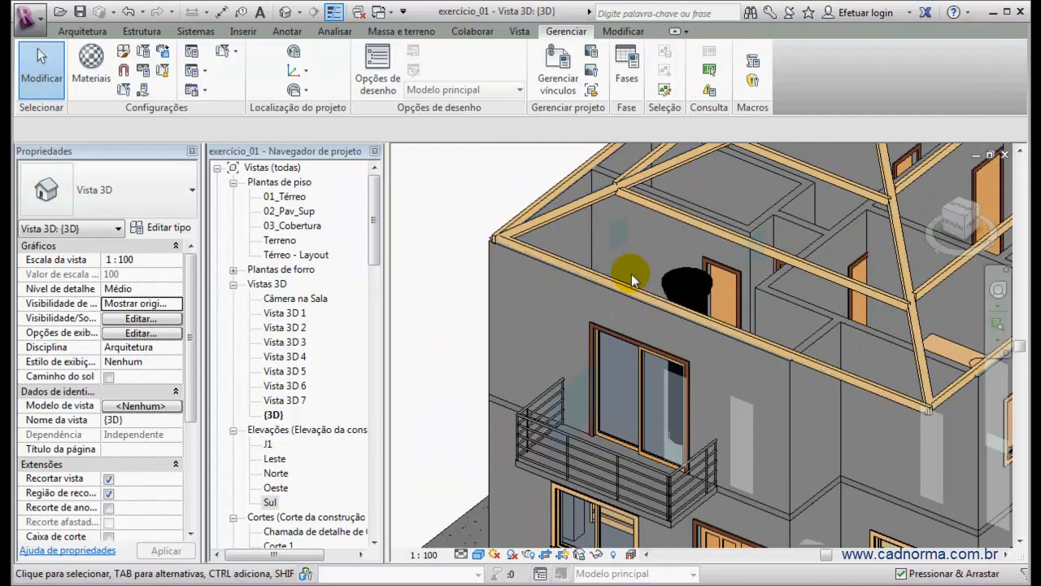
{"action": "scroll", "coordinate": [727, 234], "scroll_direction": "down", "scroll_amount": 3}
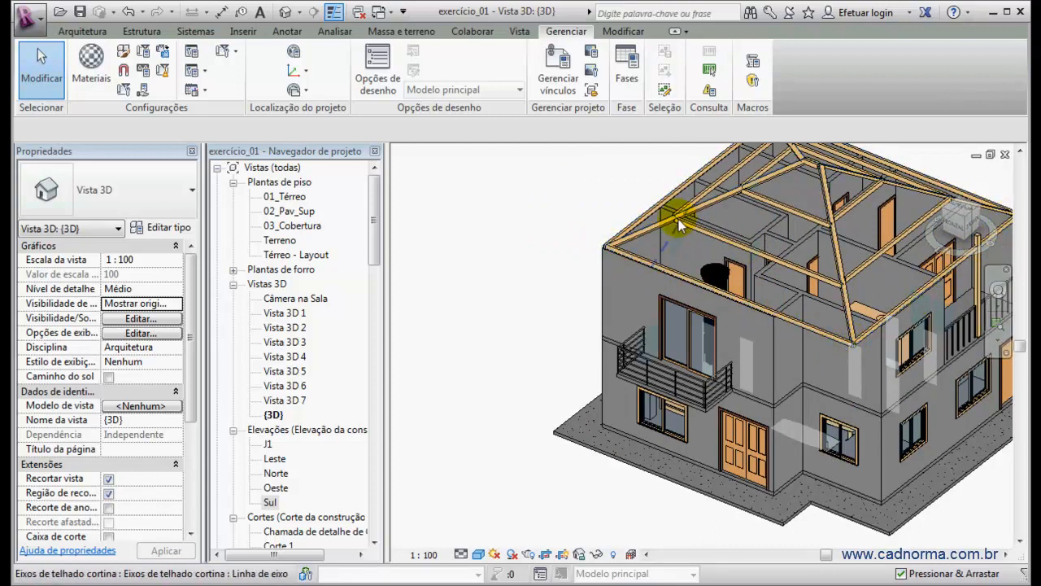
{"action": "scroll", "coordinate": [783, 261], "scroll_direction": "up", "scroll_amount": 3}
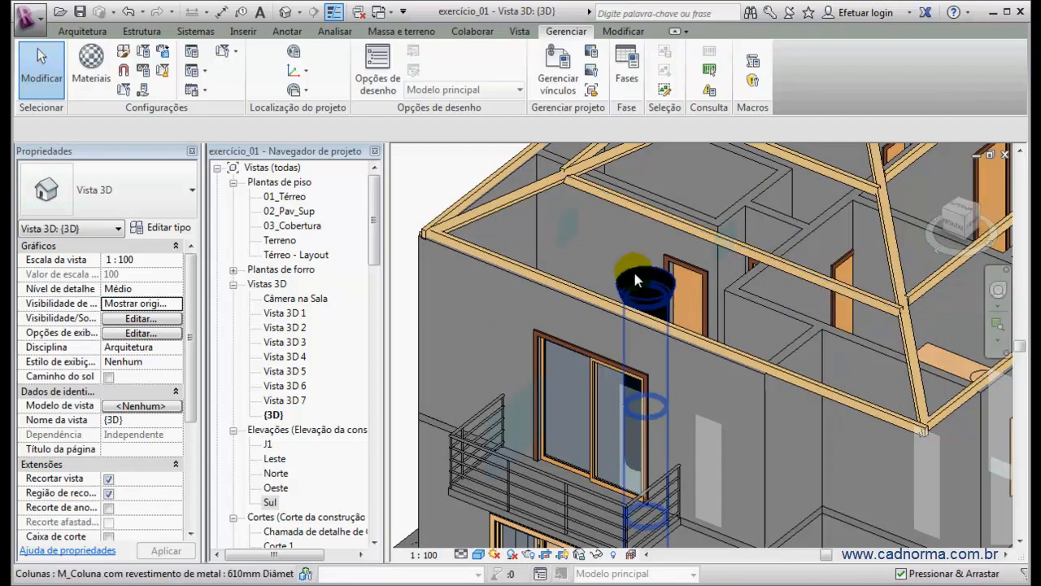
Review the Cadnorma_telhado de terças - 75 x 150 type's axis layouts and the mullion choices for Tipo de interior, leaving the type unedited
{"action": "left_click", "coordinate": [894, 299]}
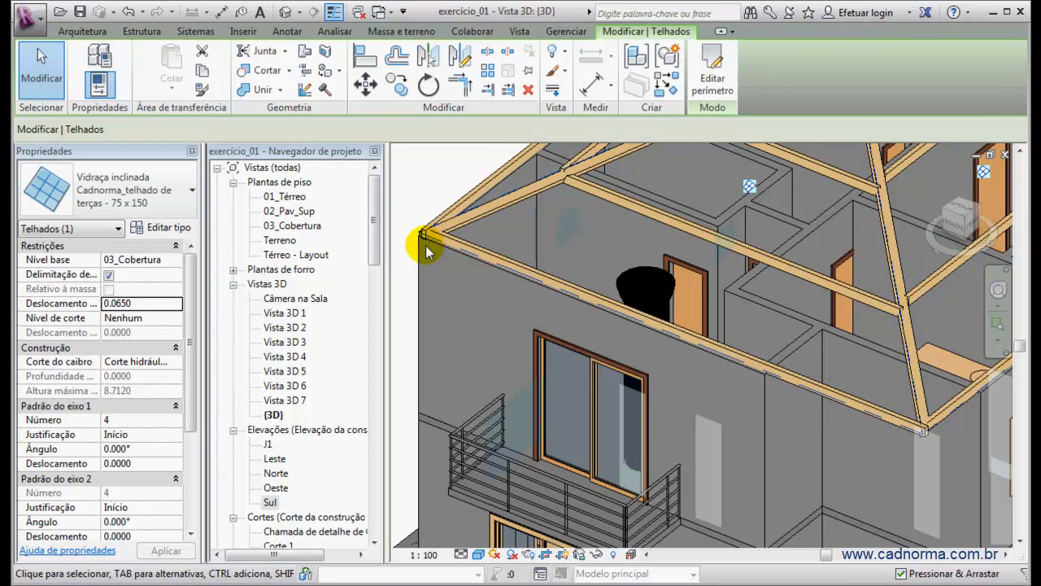
{"action": "left_click", "coordinate": [181, 228]}
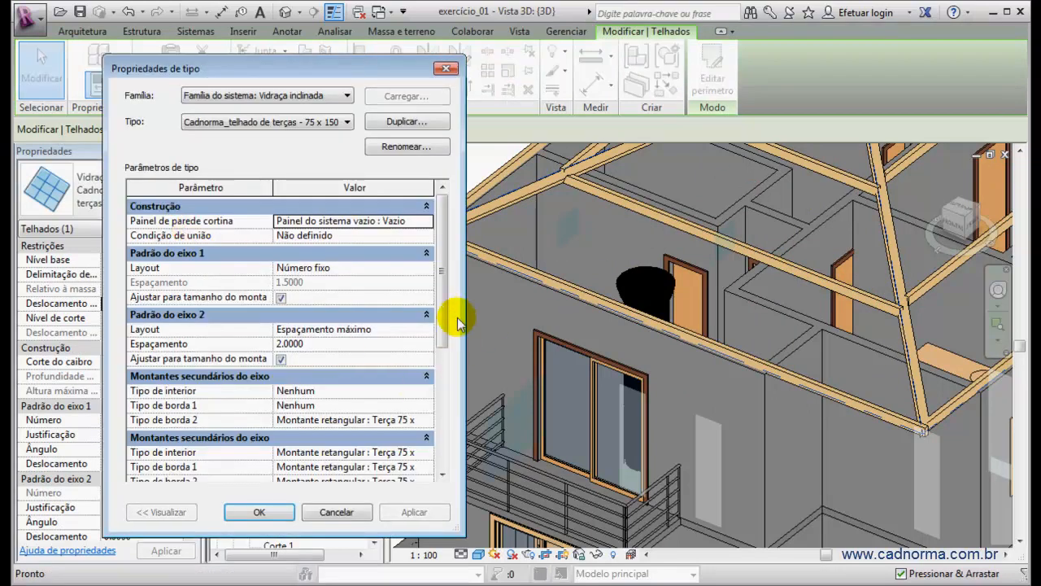
{"action": "scroll", "coordinate": [430, 317], "scroll_direction": "down", "scroll_amount": 3}
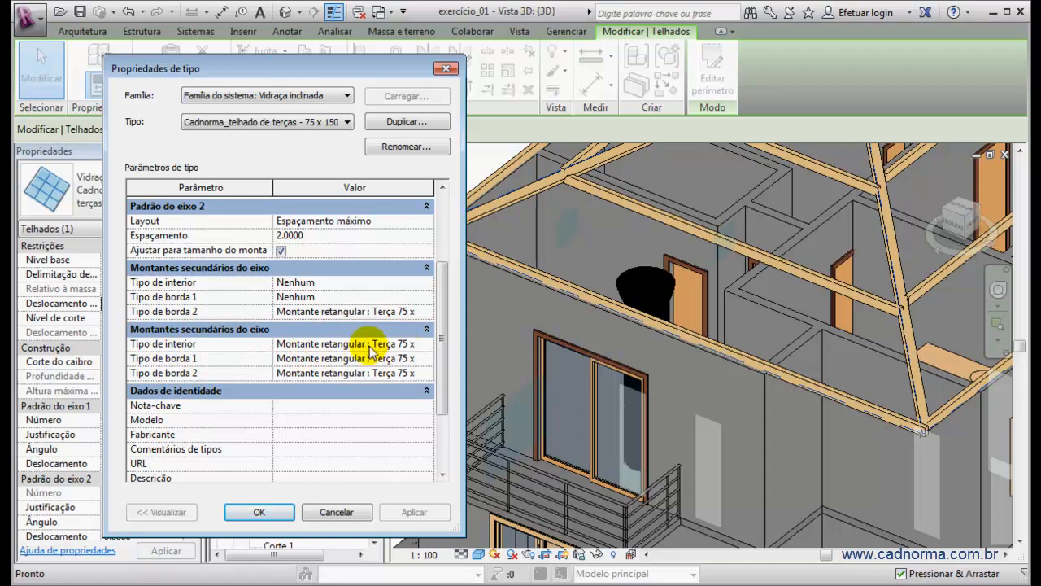
{"action": "left_click", "coordinate": [417, 346]}
{"action": "left_click", "coordinate": [423, 344]}
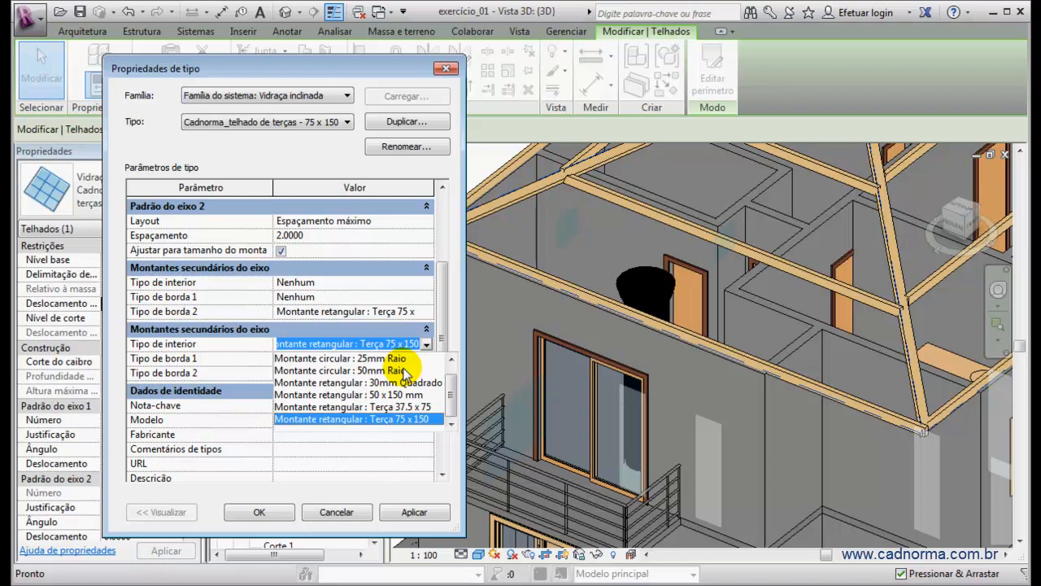
{"action": "left_click", "coordinate": [336, 512]}
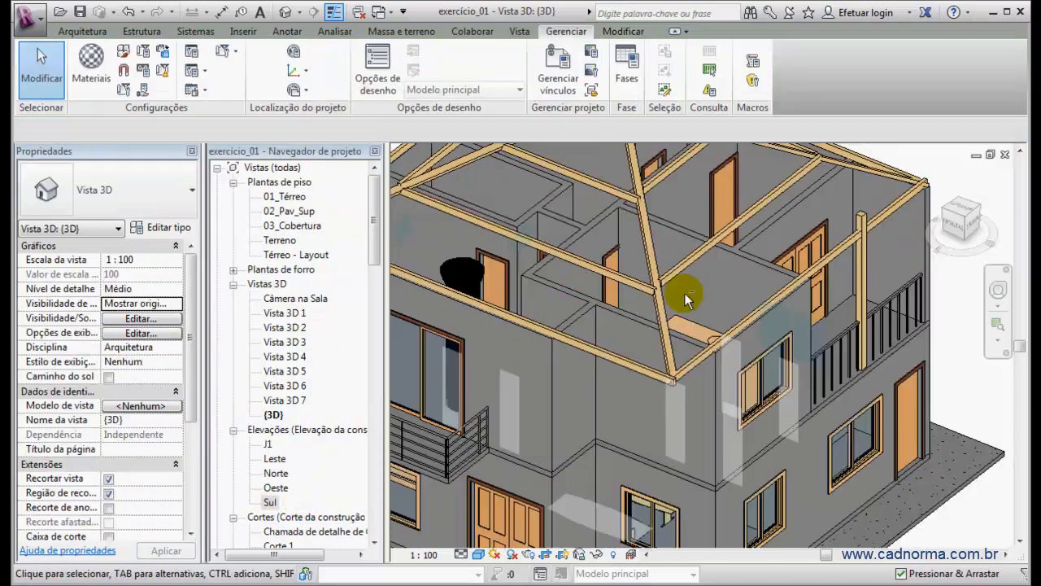
{"action": "middle_click_drag", "start_coordinate": [684, 293], "coordinate": [657, 304], "text": "shift"}
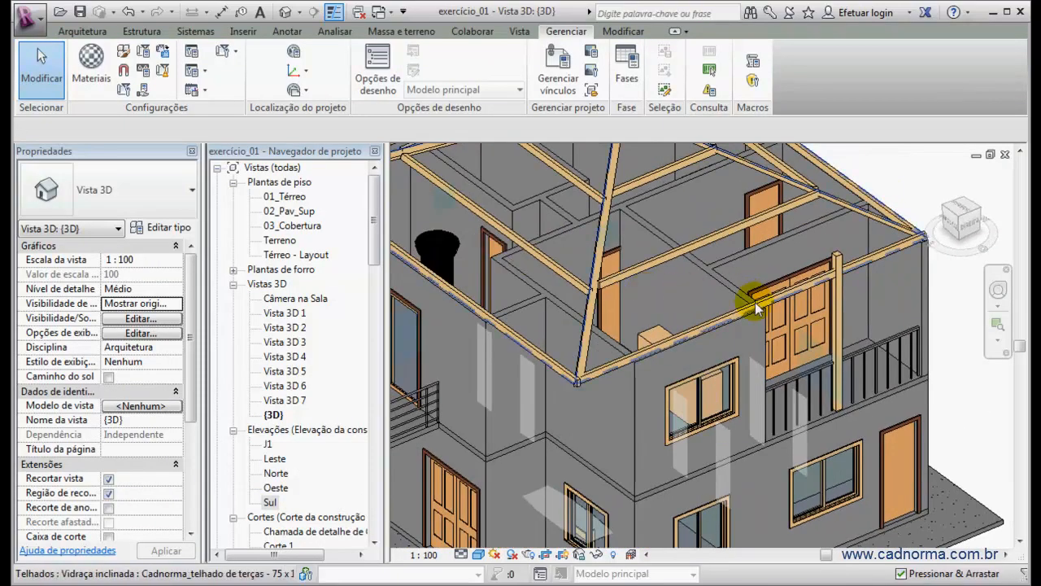
{"action": "scroll", "coordinate": [757, 288], "scroll_direction": "down", "scroll_amount": 4}
{"action": "scroll", "coordinate": [788, 209], "scroll_direction": "up", "scroll_amount": 2}
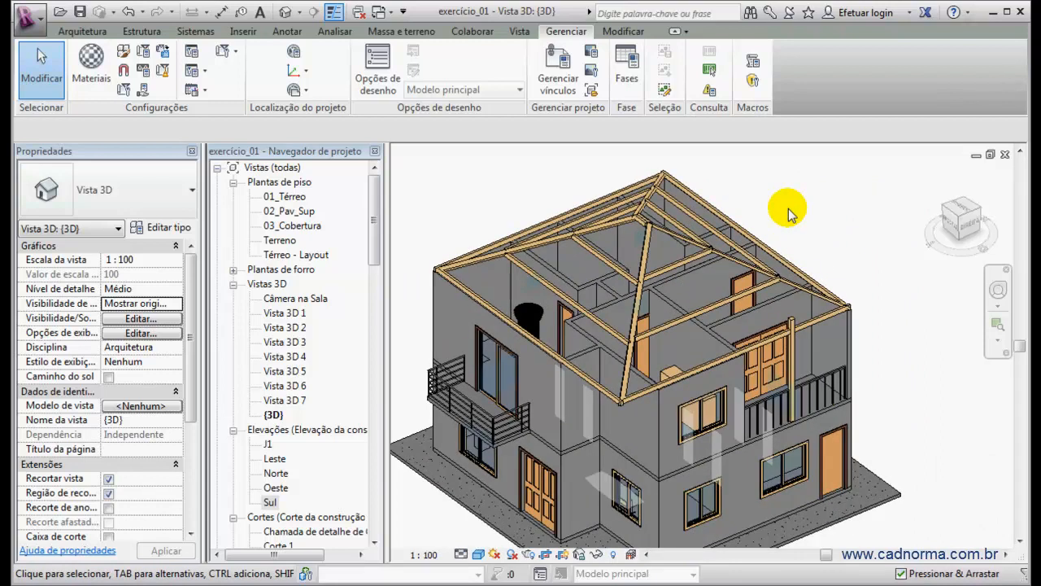